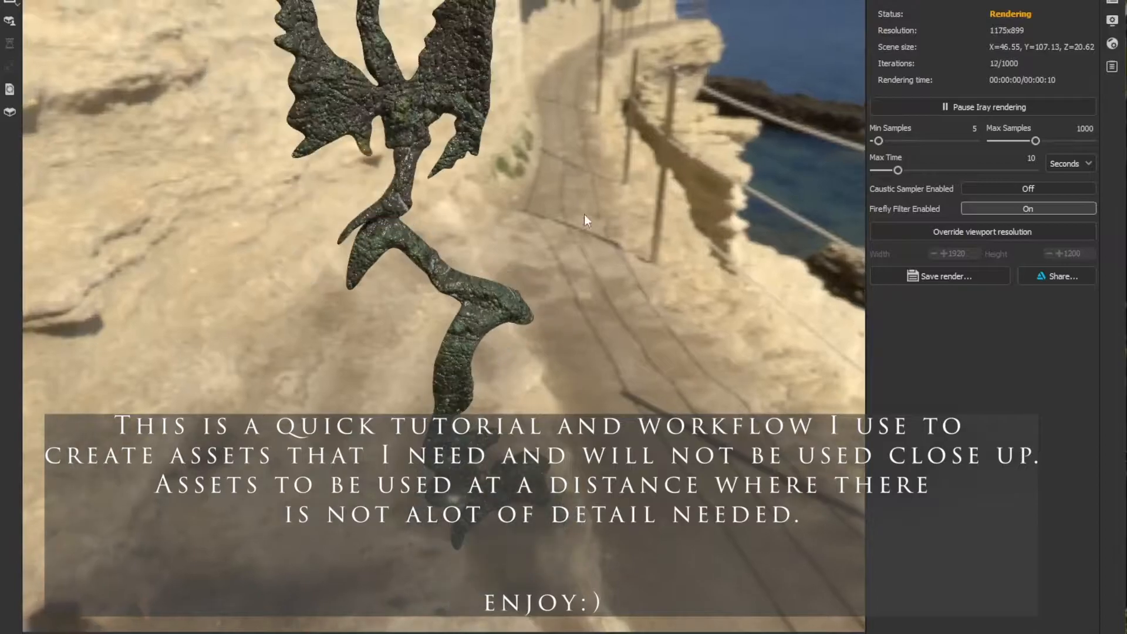
Examine the finished bronze-textured asset in the Iray render from several angles and distances.
shift+right_drag(608, 399, 661, 397)
drag(661, 396, 605, 361)
shift+right_drag(605, 359, 763, 364)
scroll(669, 371, up, 3)
alt+drag(670, 371, 688, 315)
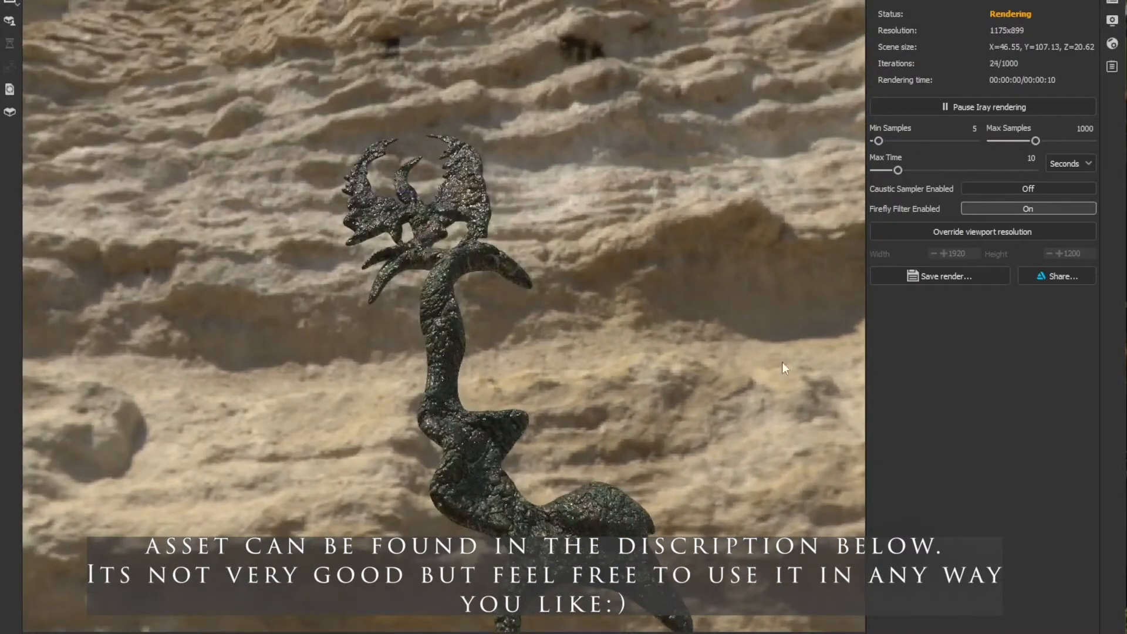
alt+drag(782, 361, 196, 62)
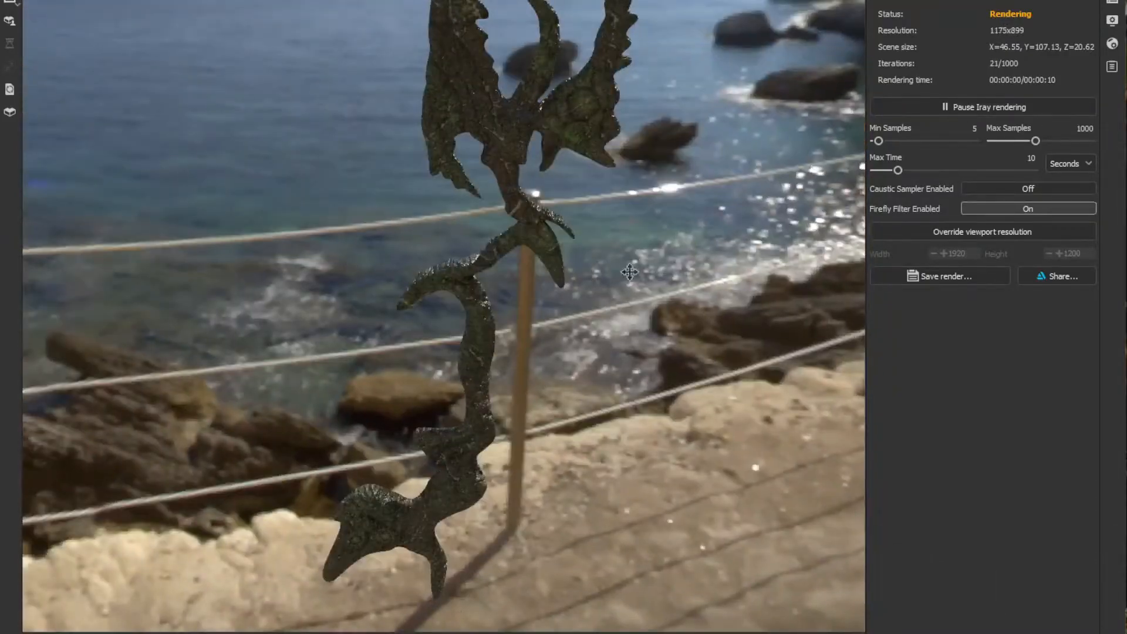
alt+middle_drag(528, 205, 458, 258)
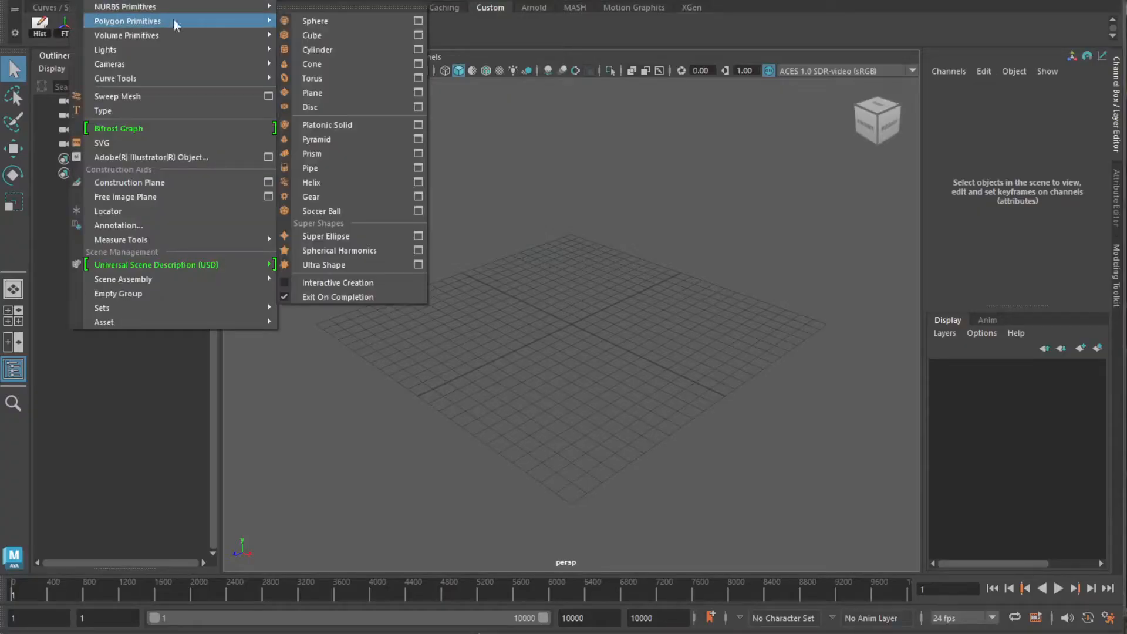
Switch to Maya, create a polygon cube, stretch it in Y to about 13.7 as a thin post, and shrink it slightly overall.
click(388, 37)
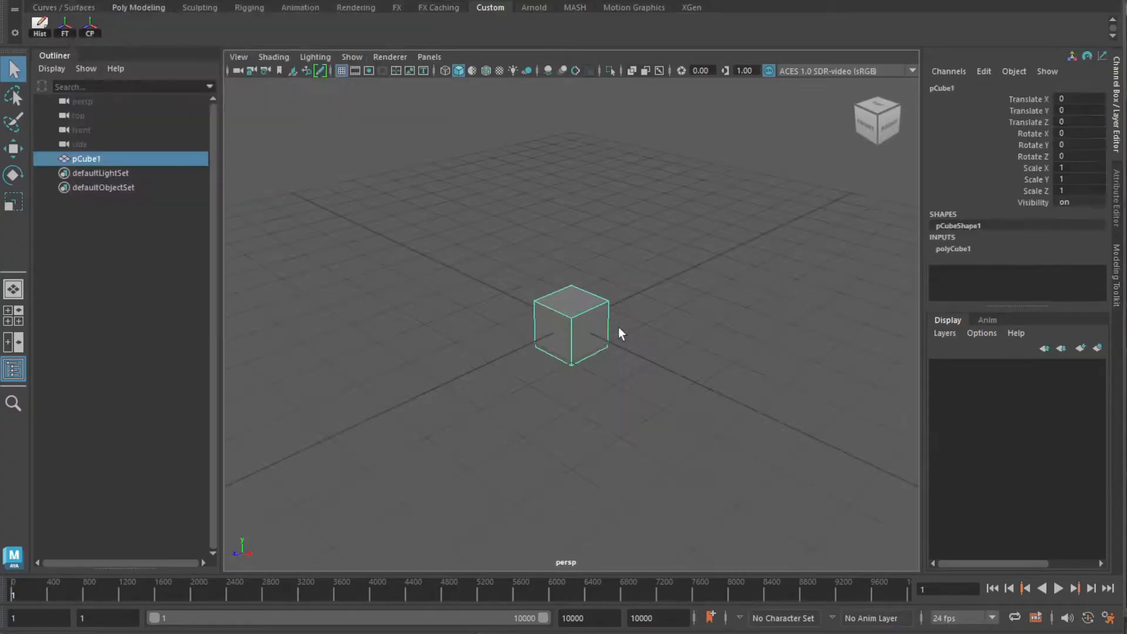
key(e)
key(r)
drag(571, 265, 571, 117)
scroll(619, 308, down, 5)
alt+drag(619, 308, 654, 290)
drag(571, 265, 568, 155)
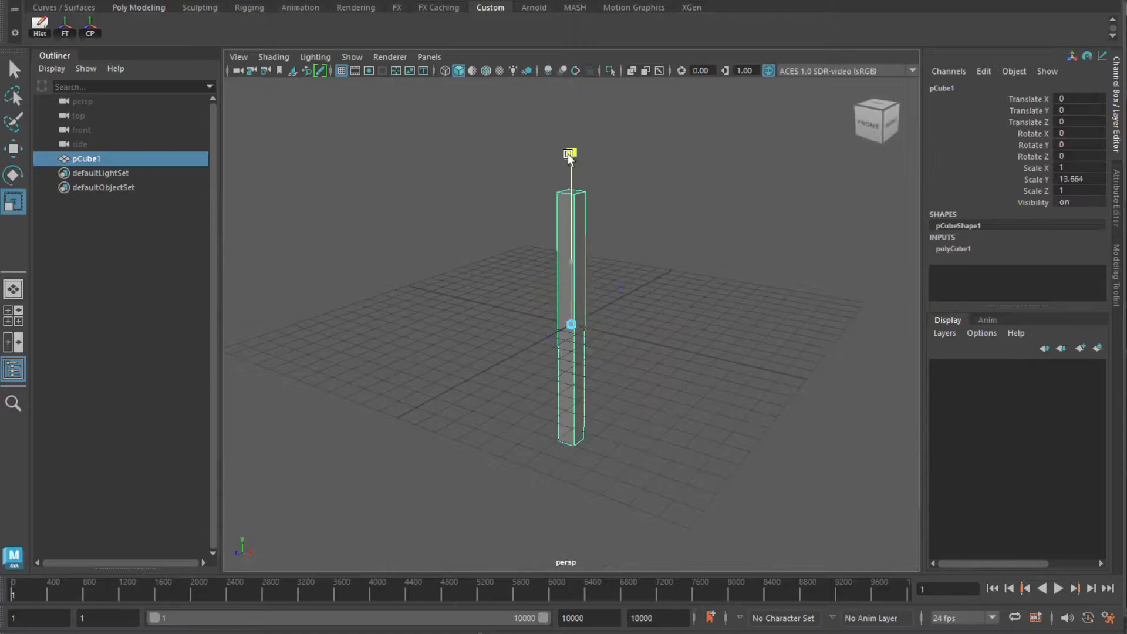
drag(570, 327, 564, 327)
Extrude the top face of the post and raise it slightly.
scroll(575, 235, up, 4)
alt+drag(578, 226, 611, 307)
right_drag(591, 211, 592, 251)
click(587, 214)
alt+drag(693, 352, 672, 279)
key(ctrl+e)
key(w)
drag(576, 122, 576, 102)
Scale the raised top face outward so the head flares wider than the post.
key(r)
drag(578, 166, 660, 182)
alt+drag(707, 211, 637, 202)
drag(498, 161, 519, 158)
alt+drag(598, 226, 536, 216)
drag(471, 140, 474, 141)
Extrude the top face again by about 1.365 and widen it along X into a broad, flared head.
alt+drag(505, 176, 642, 235)
alt+middle_drag(643, 235, 651, 356)
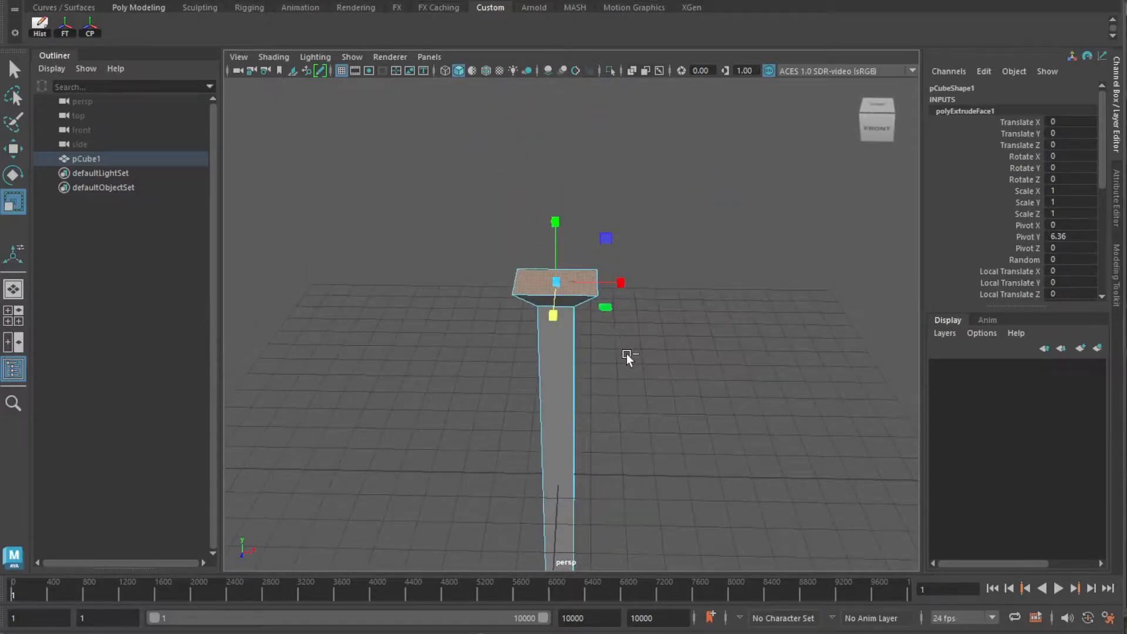
key(ctrl+e)
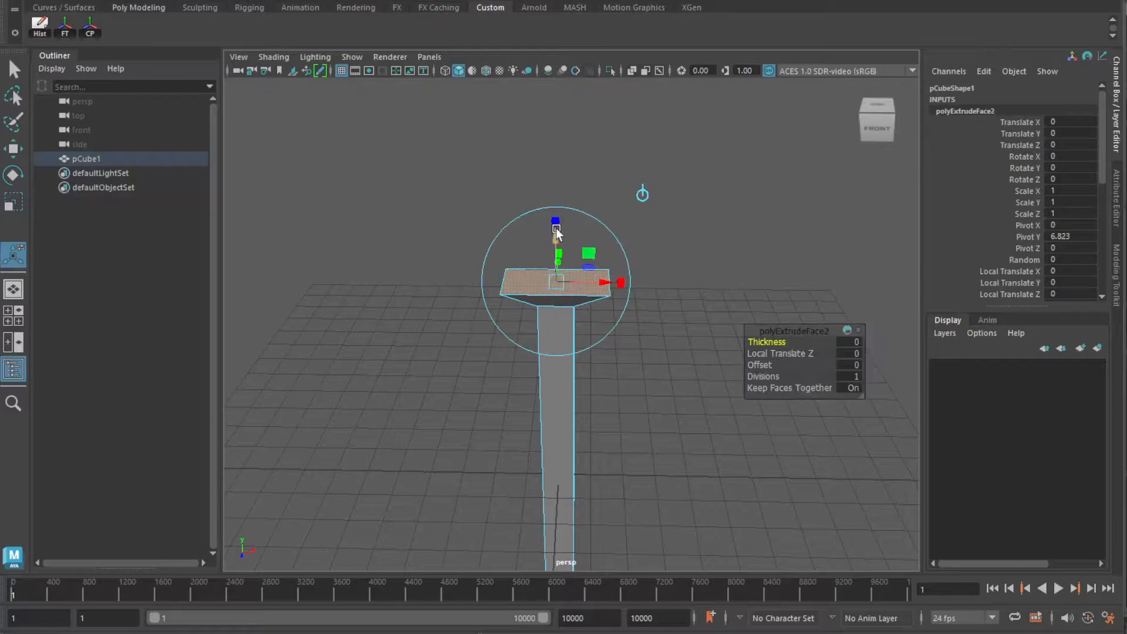
drag(558, 280, 560, 230)
mouse_move(655, 288)
alt+mouse_down()
mouse_move(591, 322)
mouse_move(638, 290)
alt+mouse_up()
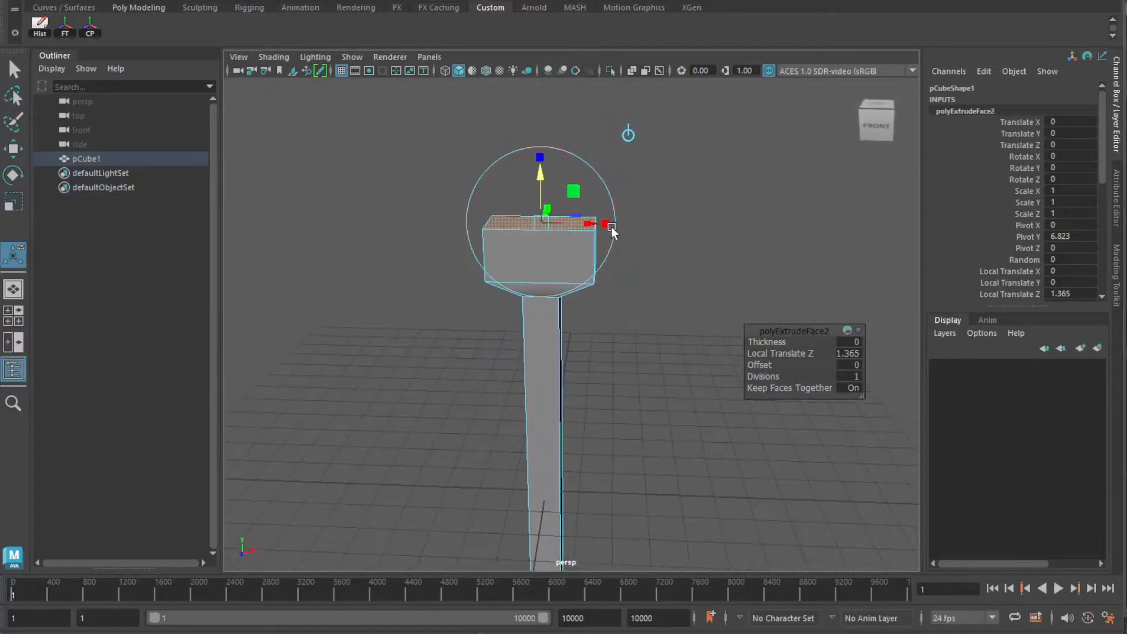
drag(607, 227, 661, 236)
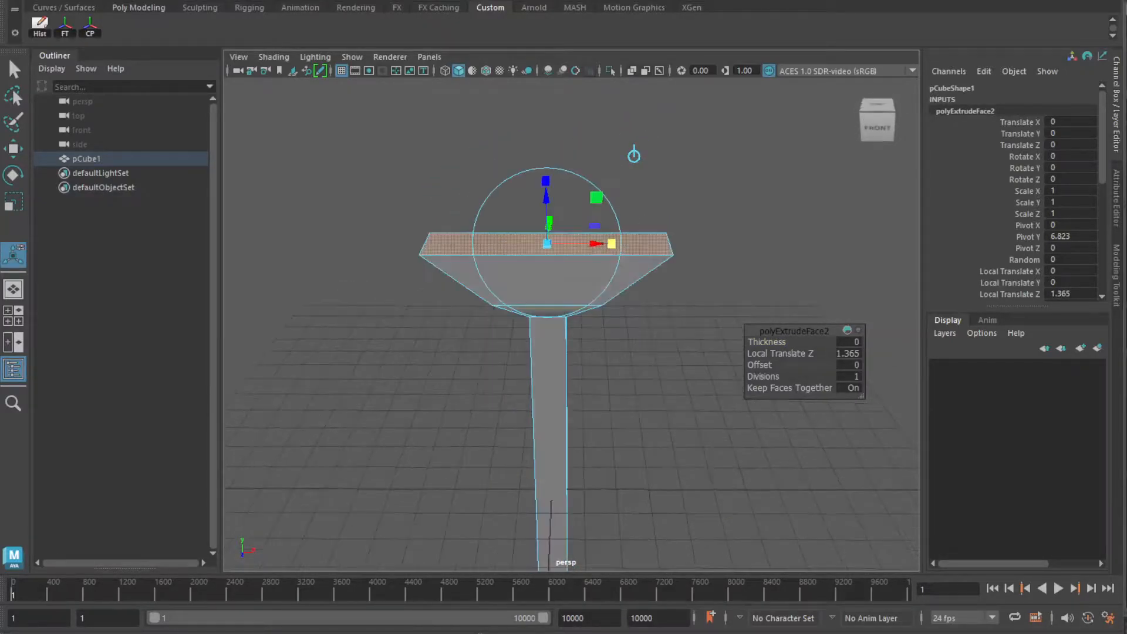
Extrude the wide top face upward once more and narrow it along X to give the head sloping shoulders.
alt+drag(590, 299, 698, 251)
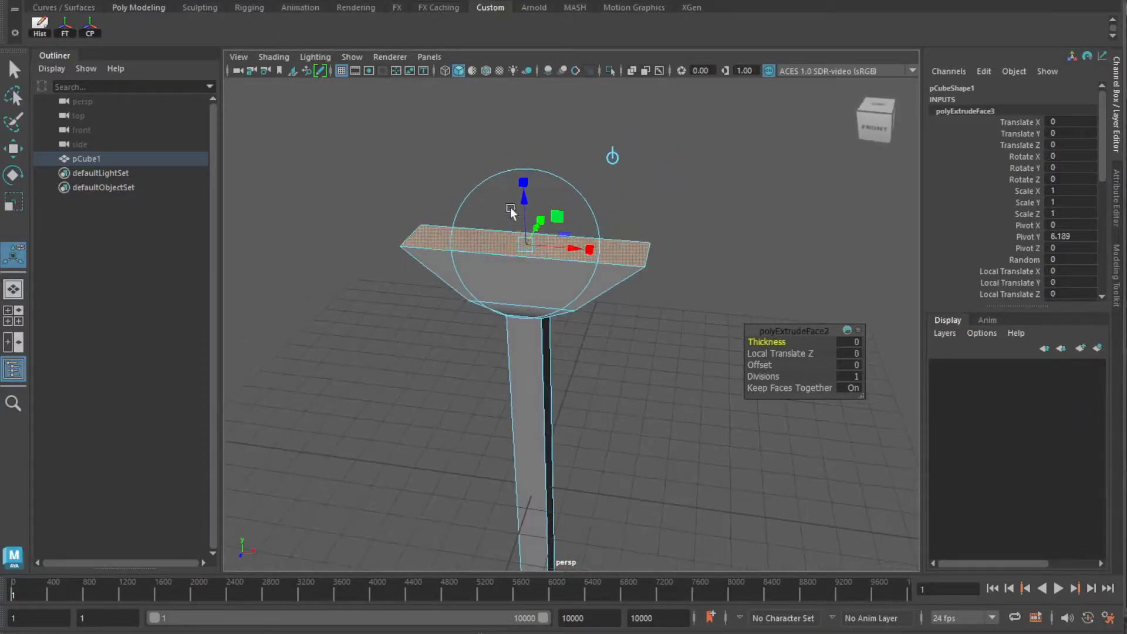
drag(525, 199, 523, 166)
drag(588, 216, 549, 216)
Bevel the two cross edges bordering the head's flat top face and narrow the bevel.
click(445, 221)
alt+drag(461, 205, 505, 217)
scroll(504, 217, up, 3)
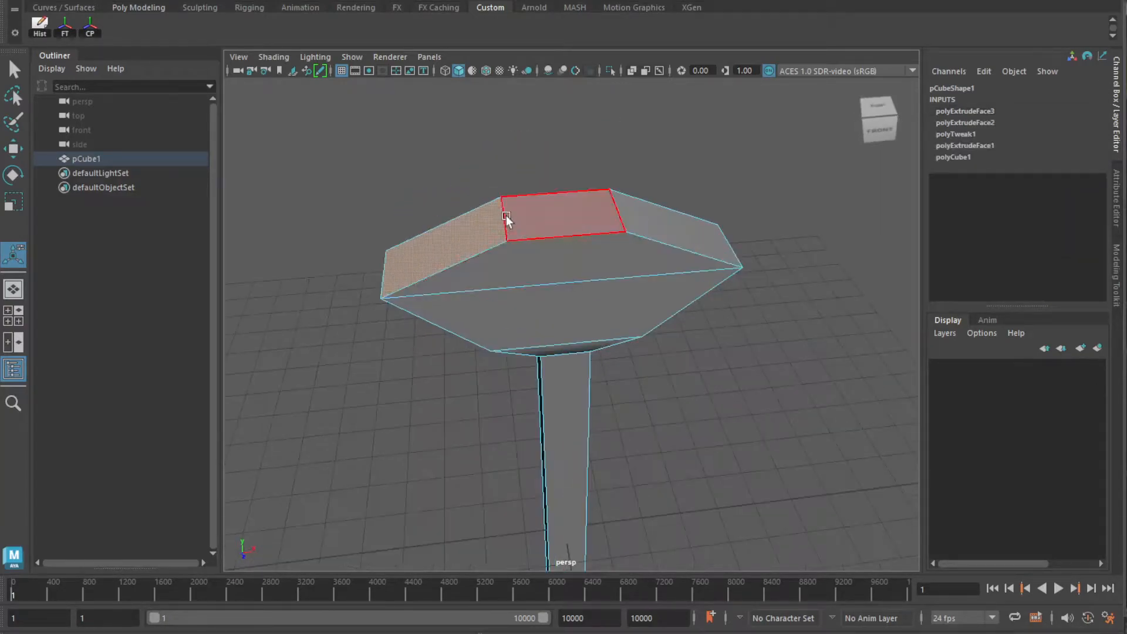
right_drag(506, 217, 506, 184)
click(503, 217)
shift+click(618, 207)
key(ctrl+b)
alt+drag(730, 262, 707, 245)
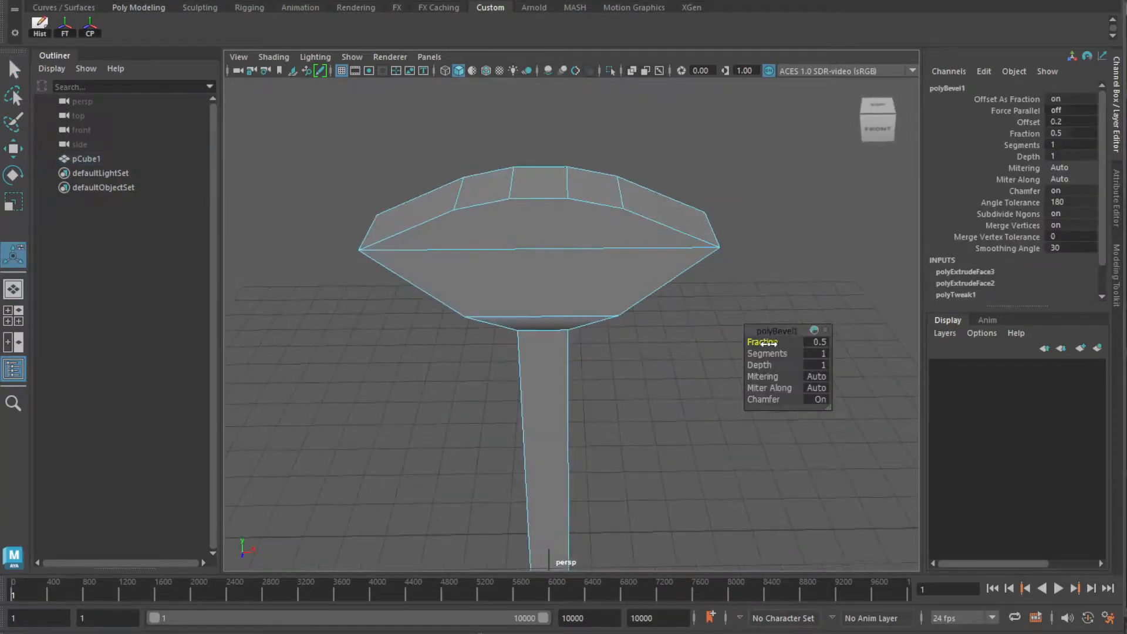
right_drag(606, 181, 674, 151)
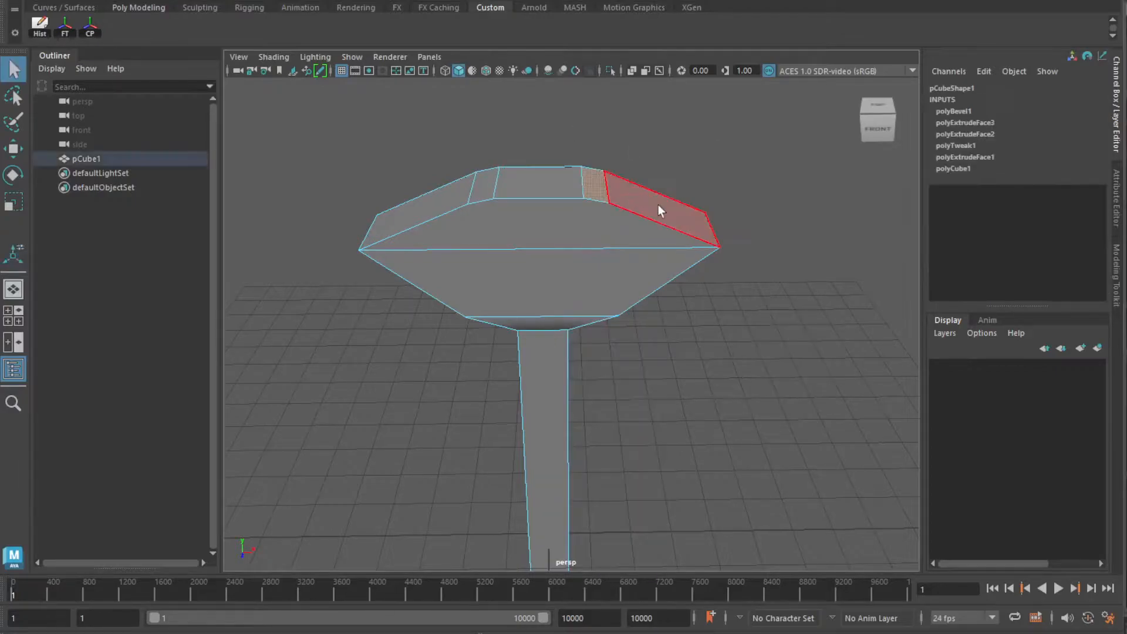
scroll(654, 203, down, 4)
key(ctrl+e)
drag(620, 229, 690, 108)
click(557, 257)
key(ctrl+z)
key(ctrl+z)
key(ctrl+z)
Move the narrow bevel face on the left side of the head outward and slightly down.
scroll(589, 224, up, 4)
alt+drag(589, 224, 625, 282)
click(577, 278)
shift+click(495, 277)
key(r)
click(483, 276)
alt+drag(541, 303, 583, 236)
key(w)
drag(586, 204, 563, 206)
drag(493, 130, 495, 142)
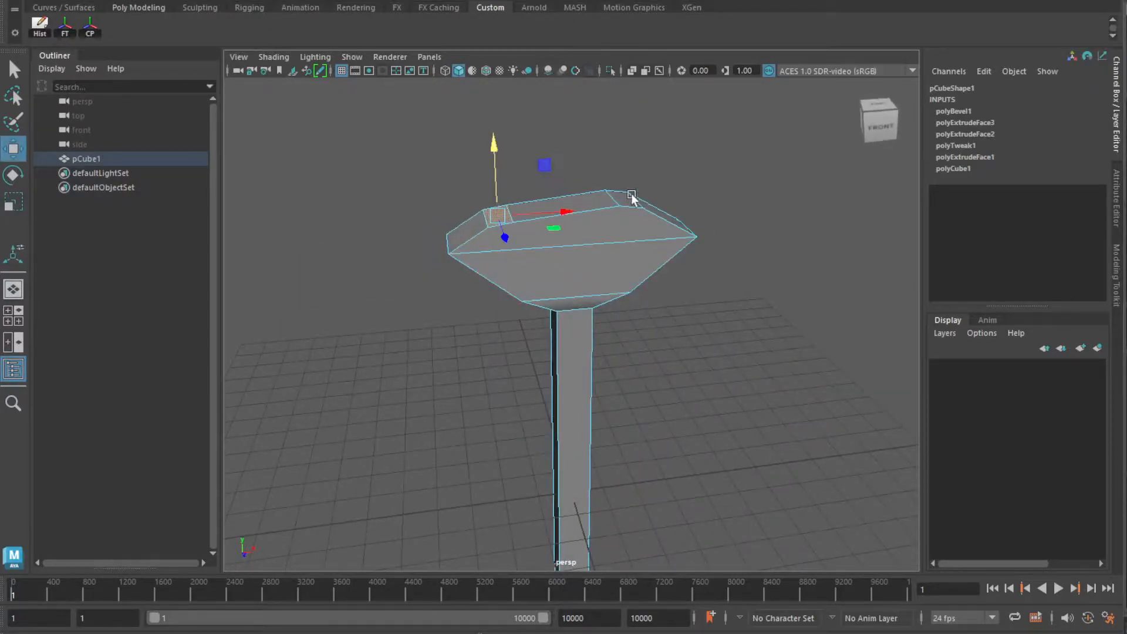
Shift an edge of the opposite bevel strip sideways and extrude the head's three broad top faces upward into tall prongs.
click(631, 197)
alt+drag(631, 197, 679, 206)
alt+drag(679, 247, 637, 225)
click(637, 225)
click(623, 151)
right_drag(646, 234, 644, 170)
click(657, 233)
drag(659, 164, 645, 165)
alt+drag(621, 216, 566, 289)
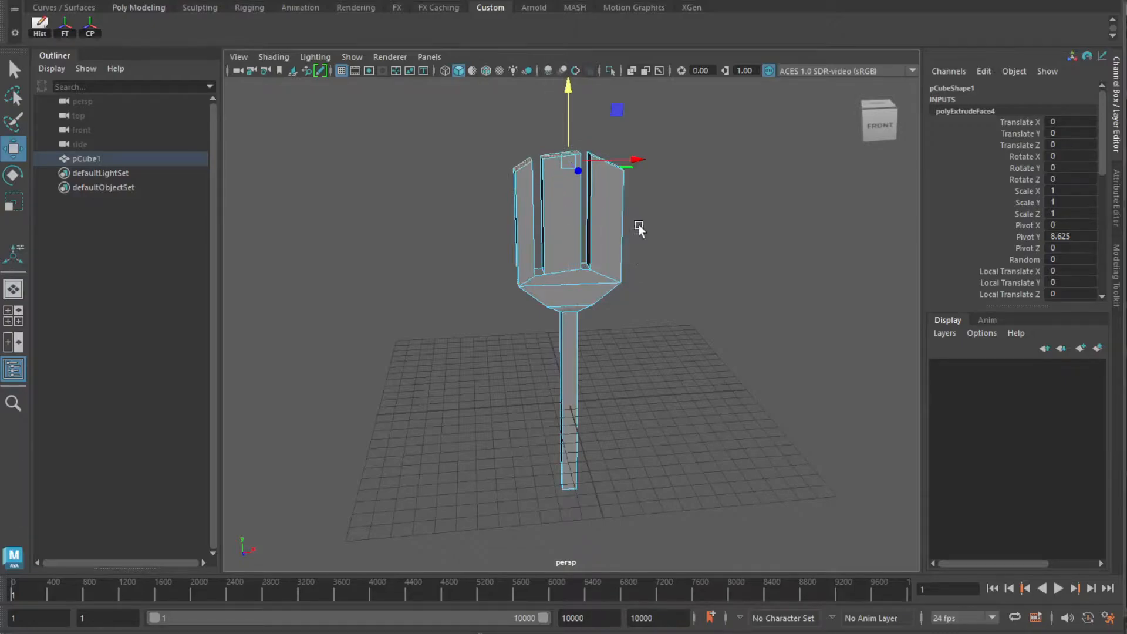
Taper the left prong by scaling its end face thinner in depth.
scroll(638, 225, up, 5)
alt+drag(639, 226, 550, 348)
alt+middle_drag(662, 288, 679, 341)
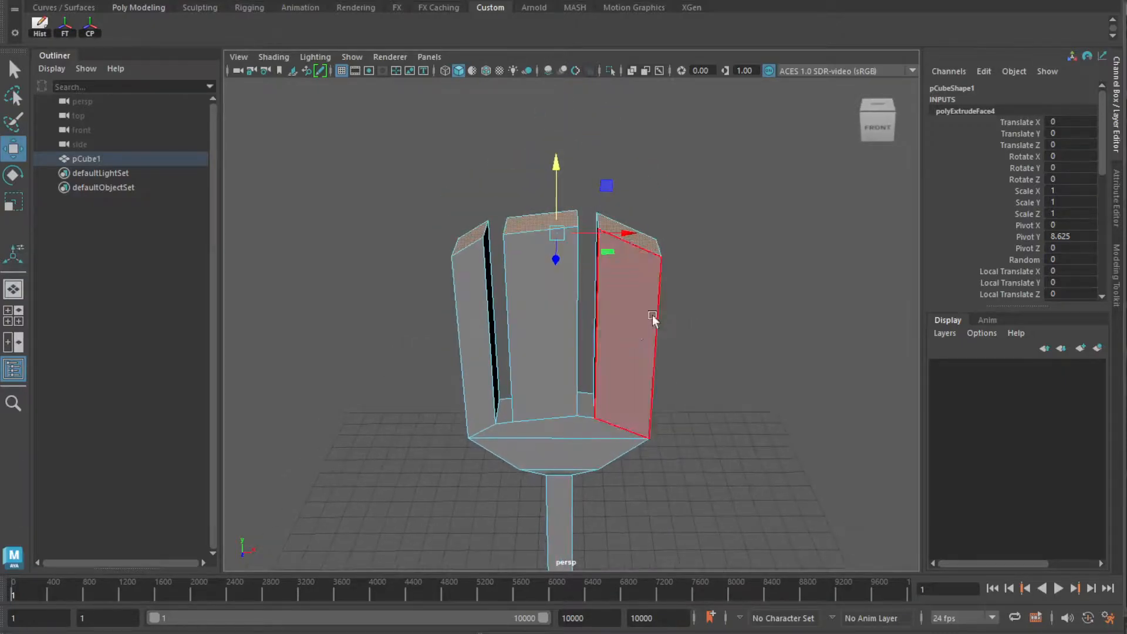
click(684, 281)
alt+drag(684, 282, 781, 300)
click(614, 265)
key(r)
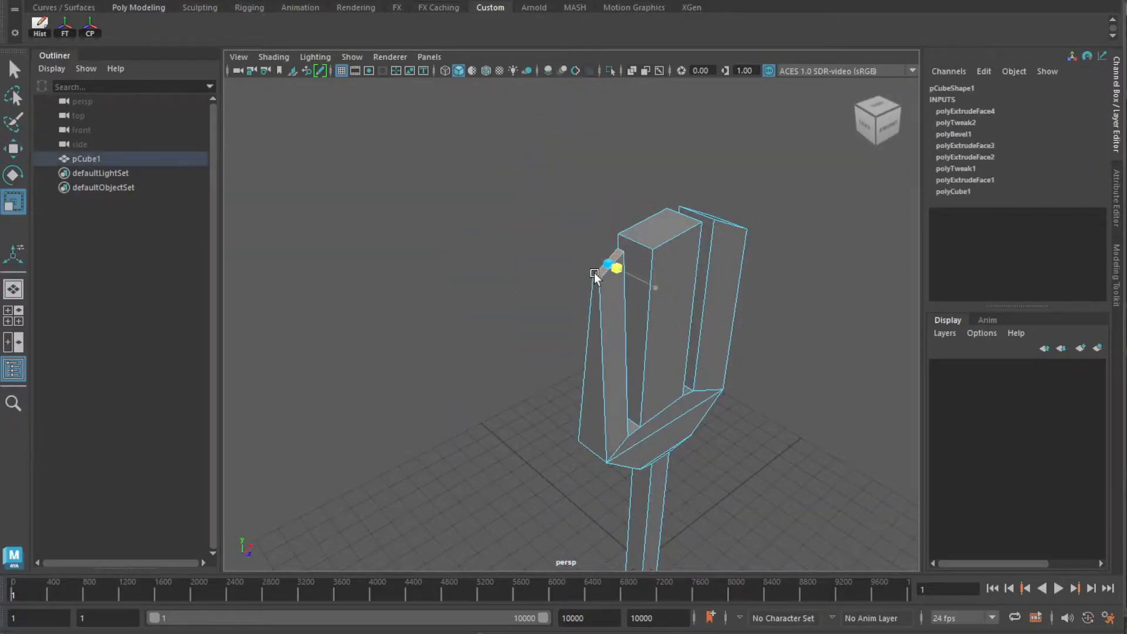
drag(661, 239, 659, 238)
Raise the end face of the right prong well above the other two prongs.
alt+drag(651, 246, 513, 239)
click(505, 235)
alt+drag(505, 311, 579, 303)
key(w)
drag(601, 145, 601, 87)
Shift the middle prong's end face sideways toward the left prong.
alt+middle_drag(566, 238, 646, 287)
scroll(637, 337, up, 3)
alt+middle_drag(636, 337, 626, 270)
alt+drag(578, 305, 593, 285)
click(624, 338)
click(587, 208)
drag(659, 210, 639, 211)
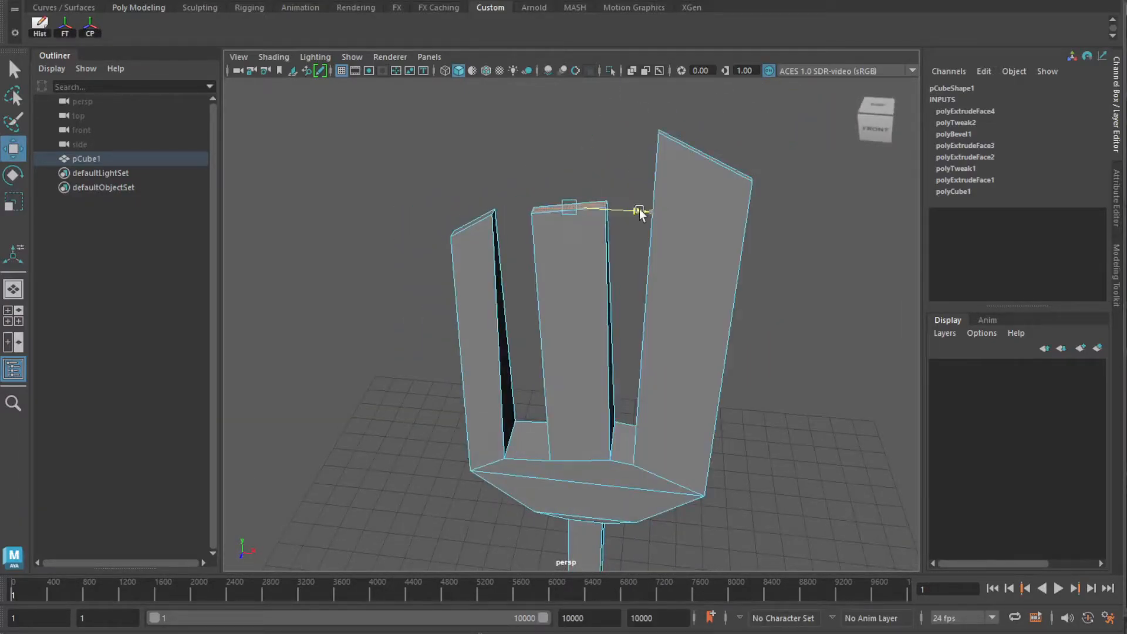
Move the base edges between the prongs sideways to narrow the gaps into V shapes.
alt+drag(563, 305, 578, 279)
alt+drag(516, 296, 538, 314)
right_drag(538, 314, 538, 223)
click(533, 456)
drag(595, 457, 663, 435)
click(581, 424)
drag(740, 440, 779, 426)
click(672, 437)
click(724, 434)
alt+drag(675, 252, 642, 352)
scroll(611, 322, down, 4)
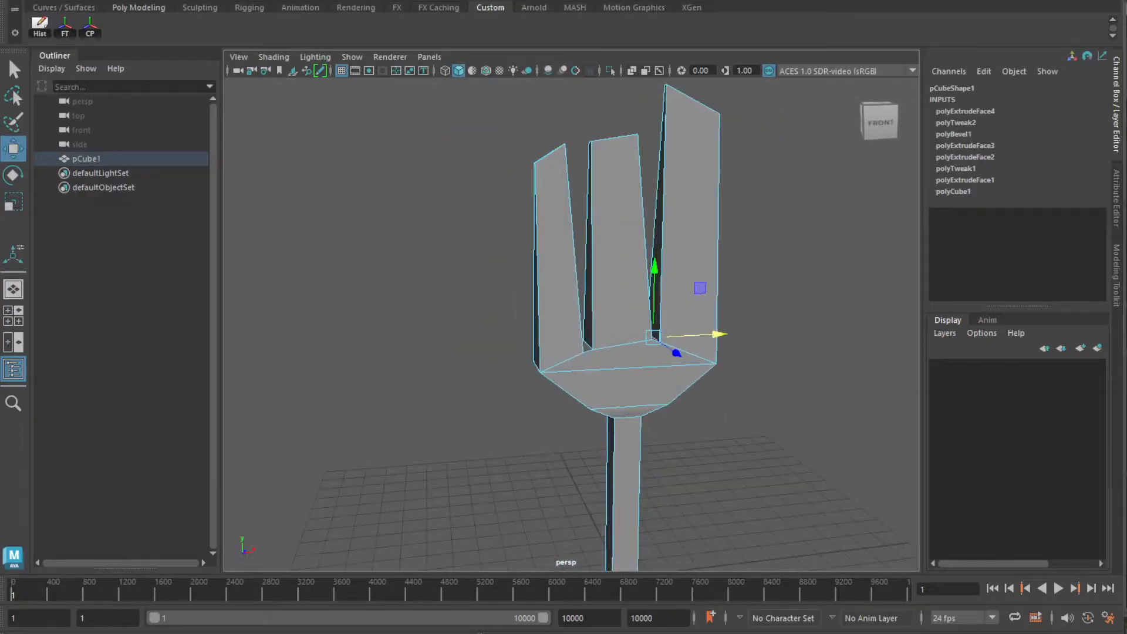
Insert an edge loop halfway up the left prong and move it outward to bend the prong.
click(411, 1)
mouse_move(356, 0)
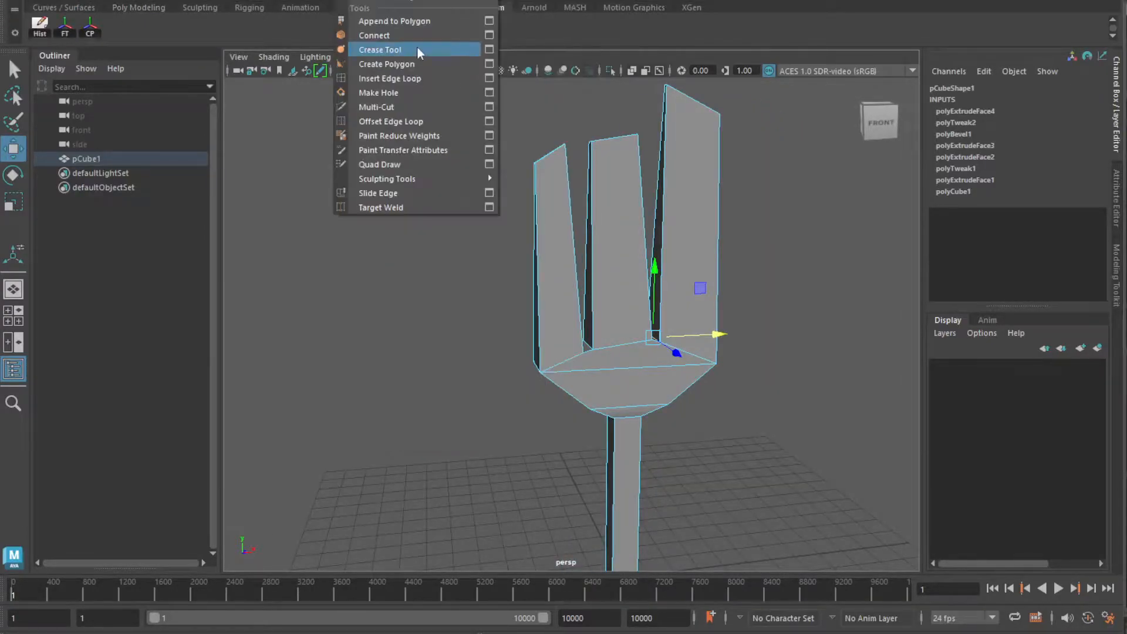
click(399, 78)
click(537, 270)
key(w)
alt+drag(577, 265, 569, 272)
drag(583, 223, 563, 228)
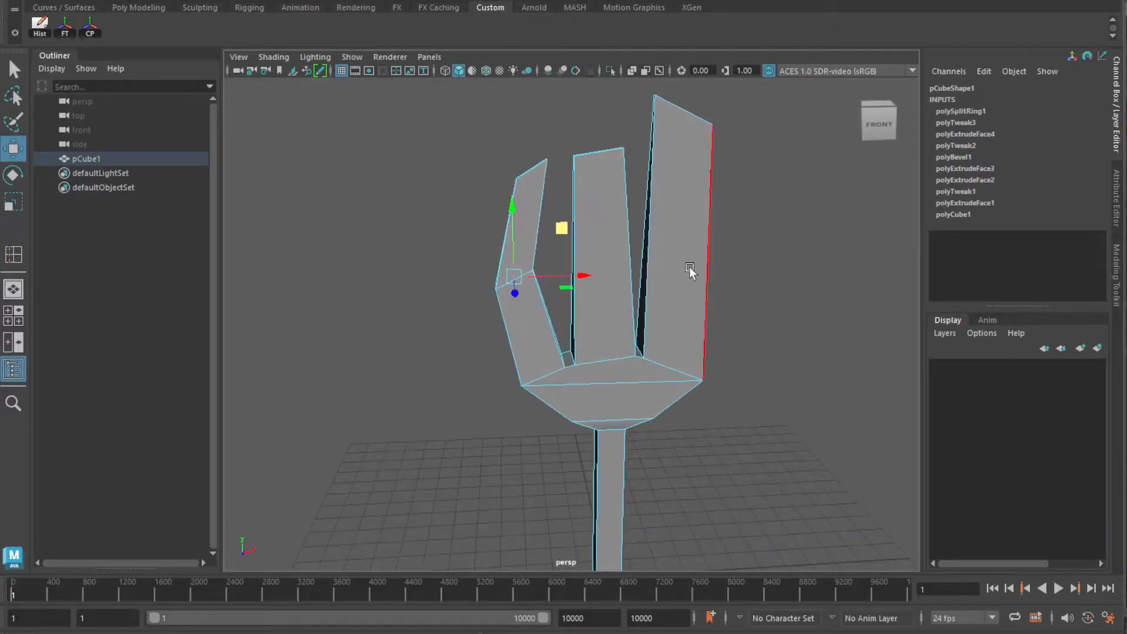
Insert edge loops halfway up the right and middle prongs and offset them to bend both prongs.
key(g)
click(647, 258)
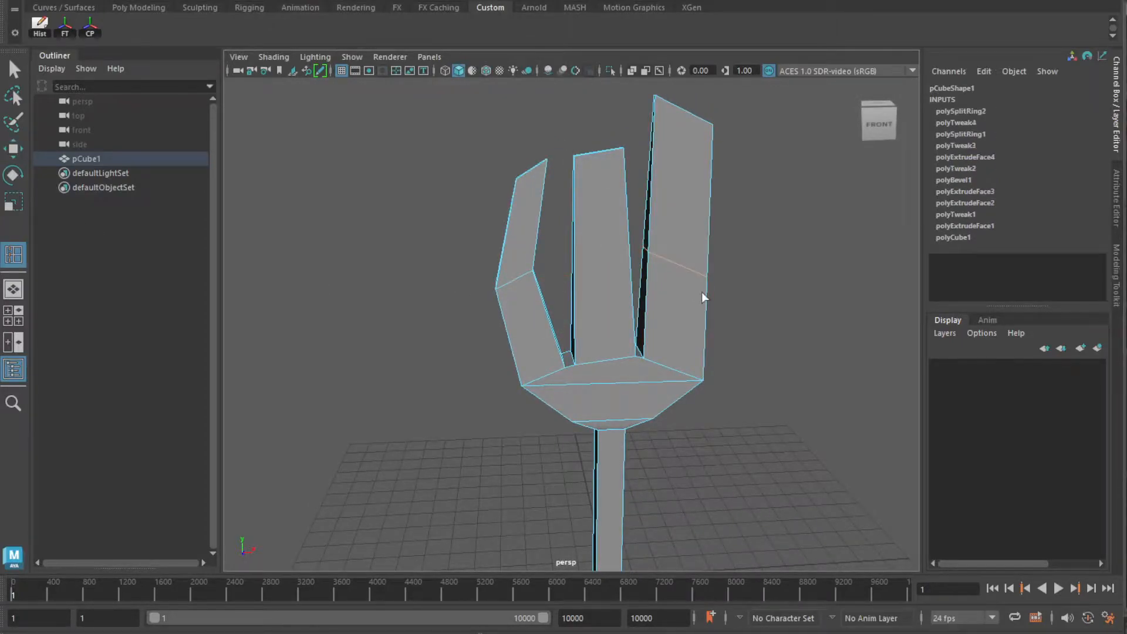
click(573, 268)
key(w)
alt+drag(608, 287, 700, 334)
drag(702, 336, 716, 344)
alt+drag(713, 342, 608, 312)
drag(655, 296, 566, 252)
Lower the outer tip edge of the middle prong to slant its end.
alt+drag(702, 317, 623, 251)
click(630, 254)
drag(631, 189, 632, 214)
alt+drag(691, 319, 675, 318)
mouse_move(686, 320)
alt+right_down()
mouse_move(660, 317)
mouse_move(693, 332)
alt+right_up()
Shift the middle prong's outer tip edge inward to sharpen the prong into a point.
alt+middle_drag(554, 179, 585, 273)
alt+drag(585, 274, 615, 287)
alt+right_drag(587, 281, 622, 293)
click(550, 262)
alt+drag(551, 263, 523, 249)
drag(561, 178, 633, 178)
alt+drag(543, 246, 483, 243)
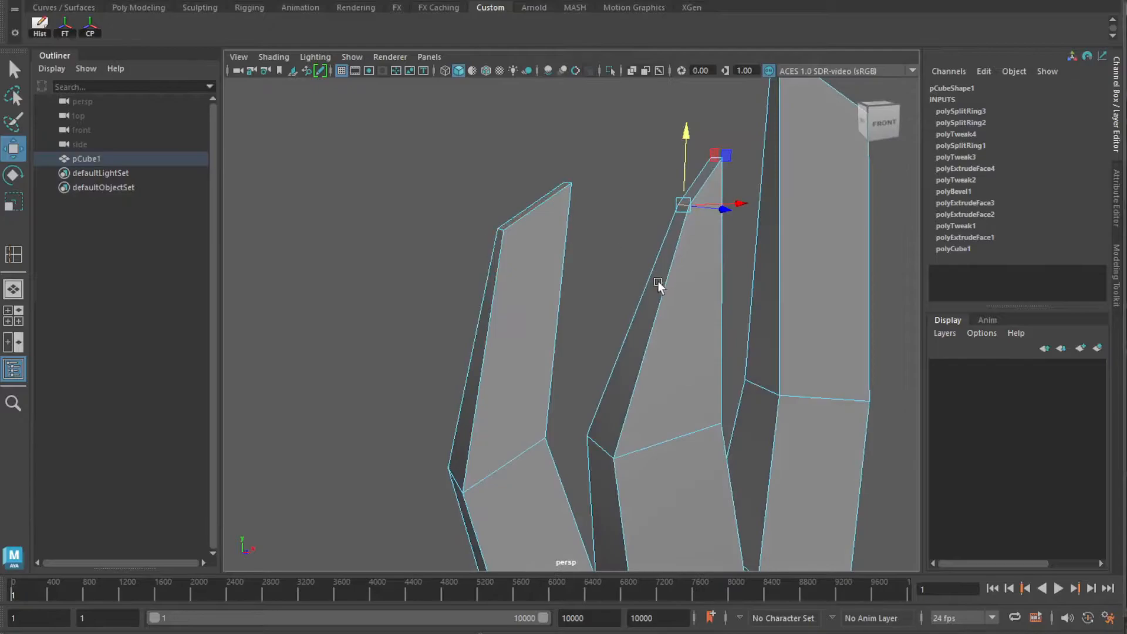
Move a tip edge of the right prong sideways and raise it high into a slanted point.
alt+right_drag(662, 281, 576, 346)
alt+drag(575, 350, 534, 367)
alt+right_drag(658, 273, 704, 276)
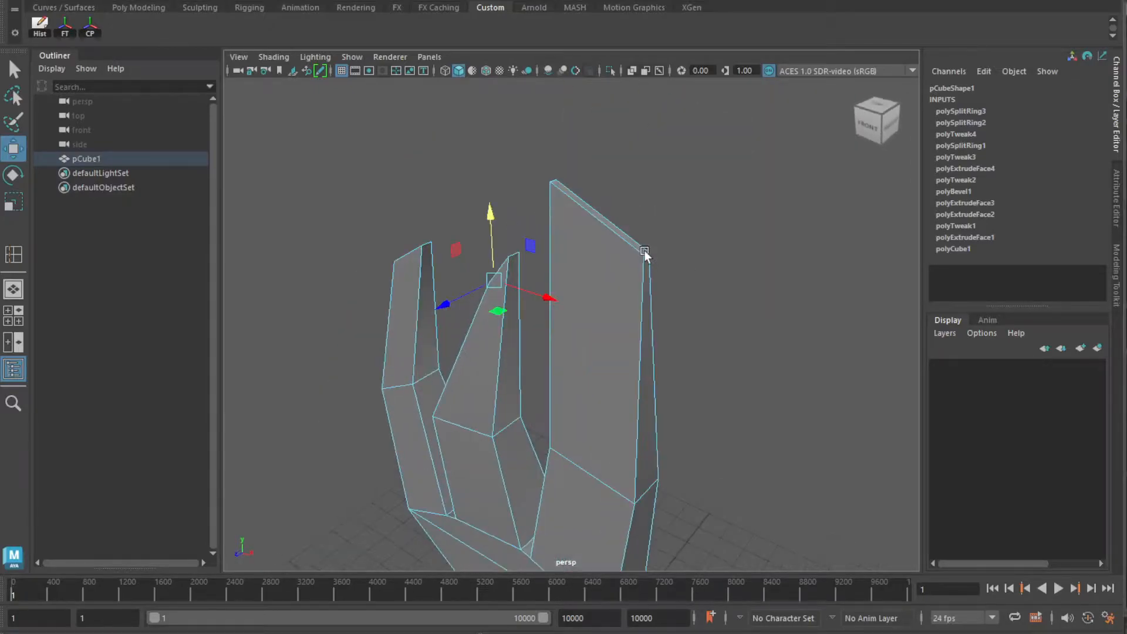
click(647, 255)
alt+drag(663, 267, 749, 264)
drag(817, 150, 782, 150)
drag(722, 103, 719, 5)
alt+middle_drag(769, 191, 755, 287)
drag(712, 127, 712, 76)
Shift a tip edge of the left prong sideways and raise it to form a slanted point.
alt+middle_drag(606, 399, 611, 360)
alt+drag(490, 359, 473, 383)
click(458, 317)
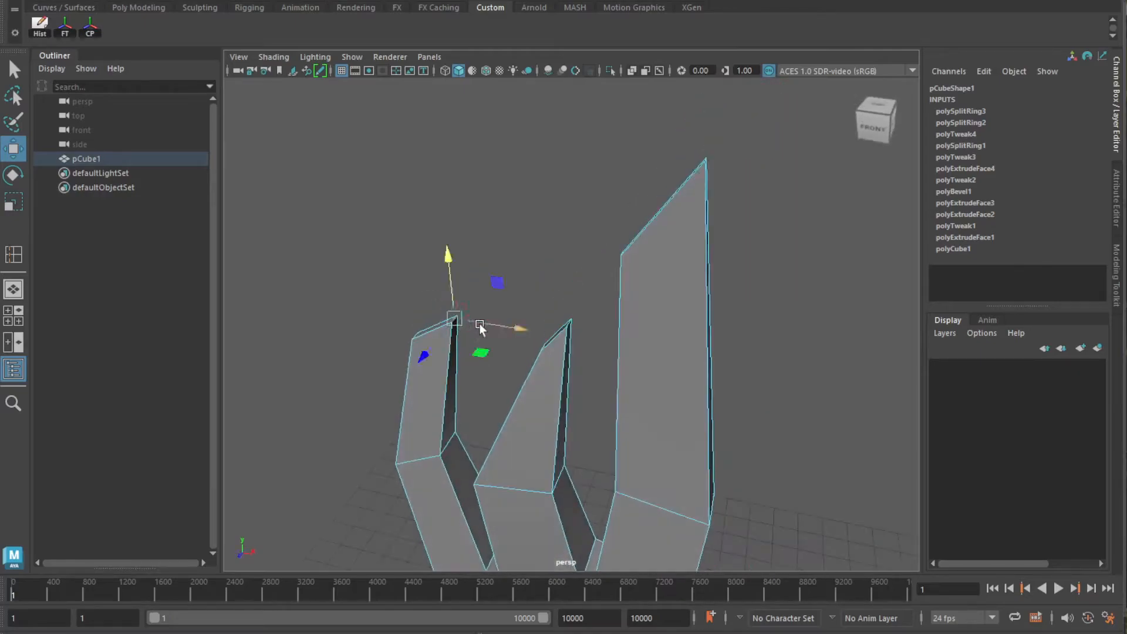
alt+drag(471, 330, 622, 320)
drag(643, 171, 642, 169)
alt+drag(692, 259, 557, 267)
alt+right_drag(664, 405, 604, 405)
alt+right_drag(540, 276, 617, 276)
alt+middle_drag(581, 171, 604, 282)
drag(528, 295, 546, 295)
drag(476, 226, 478, 195)
Extrude the faces on both sides of the prong base outward into short corner blocks.
alt+right_drag(675, 253, 649, 340)
alt+drag(634, 364, 515, 362)
alt+drag(516, 359, 616, 292)
right_drag(543, 237, 544, 278)
click(543, 239)
alt+drag(663, 271, 542, 280)
shift+click(583, 196)
alt+drag(603, 304, 646, 297)
key(ctrl+e)
drag(623, 242, 680, 290)
key(ctrl+z)
drag(647, 256, 665, 253)
Extrude the outer face on the right side of the prong base outward by 0.803.
alt+drag(655, 300, 546, 314)
click(587, 258)
alt+drag(611, 287, 697, 367)
key(r)
key(ctrl+e)
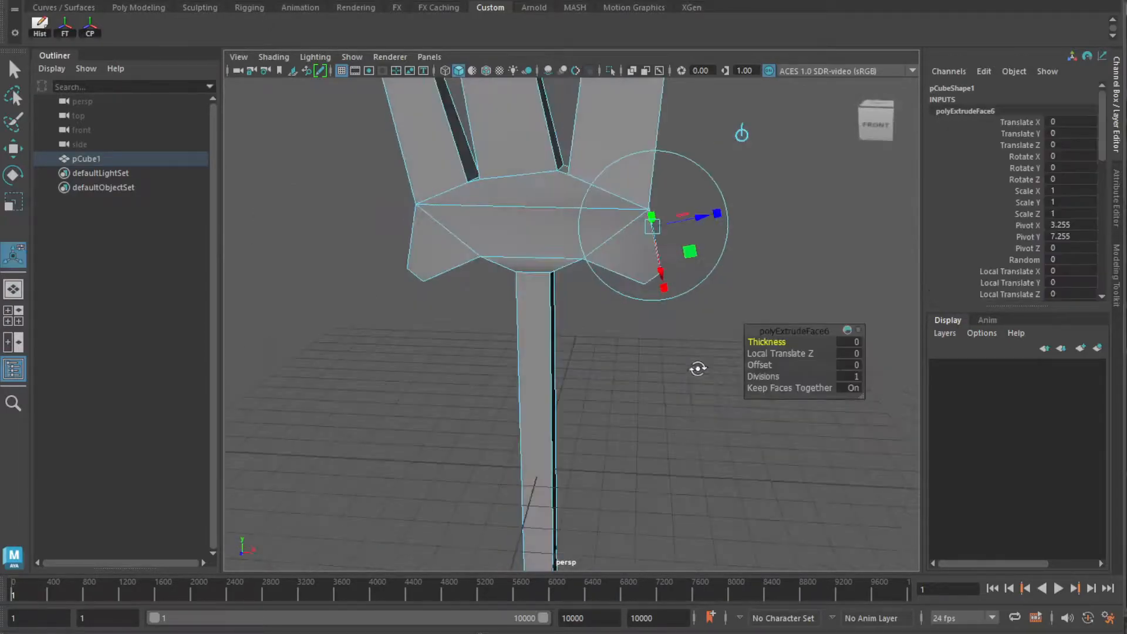
drag(728, 211, 754, 218)
alt+drag(635, 311, 638, 268)
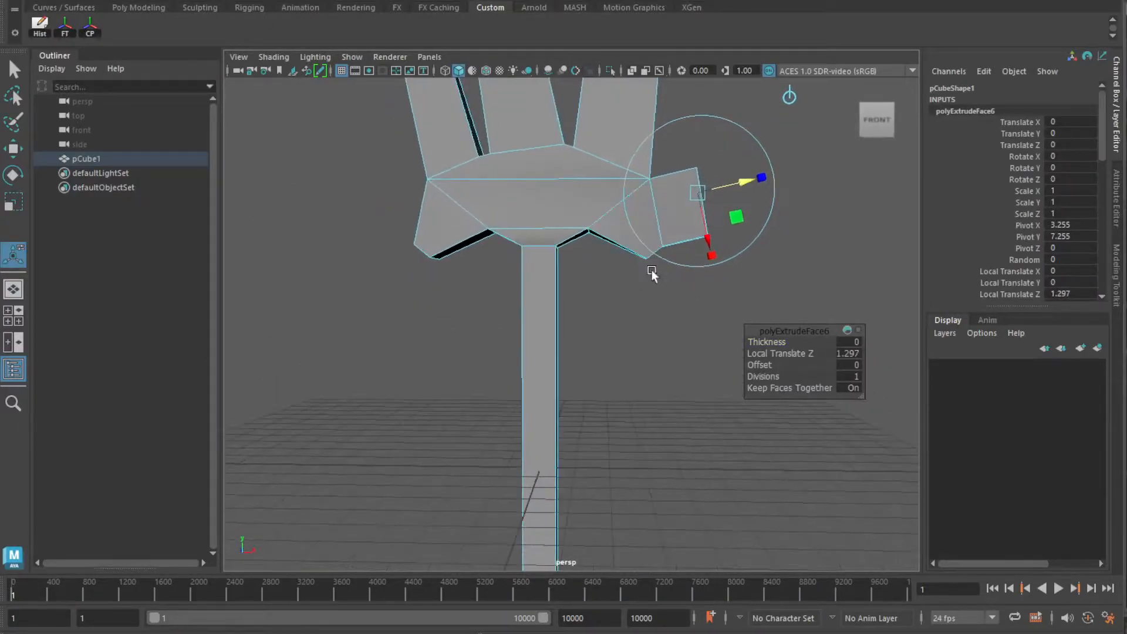
drag(706, 220, 706, 215)
alt+drag(661, 302, 619, 322)
alt+drag(715, 222, 727, 194)
alt+drag(656, 265, 517, 259)
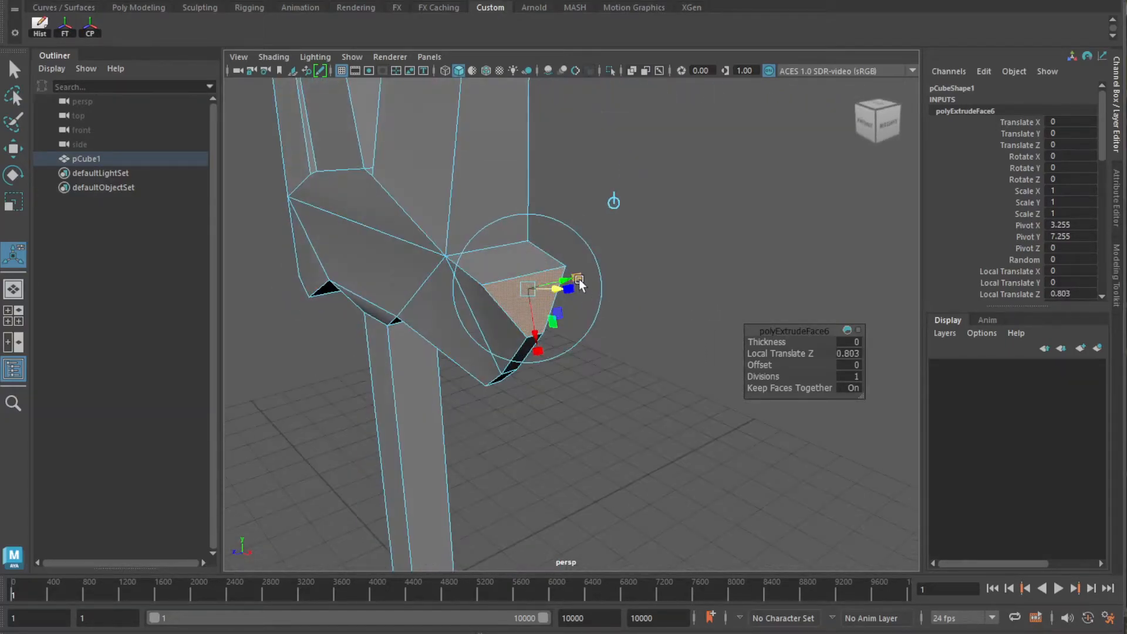
Scale the end of the new right-hand block to taper it into a narrow wedge.
right_drag(516, 254, 506, 214)
alt+drag(553, 365, 593, 329)
click(529, 262)
key(r)
drag(569, 262, 505, 305)
drag(418, 303, 278, 319)
alt+drag(458, 311, 573, 270)
click(582, 267)
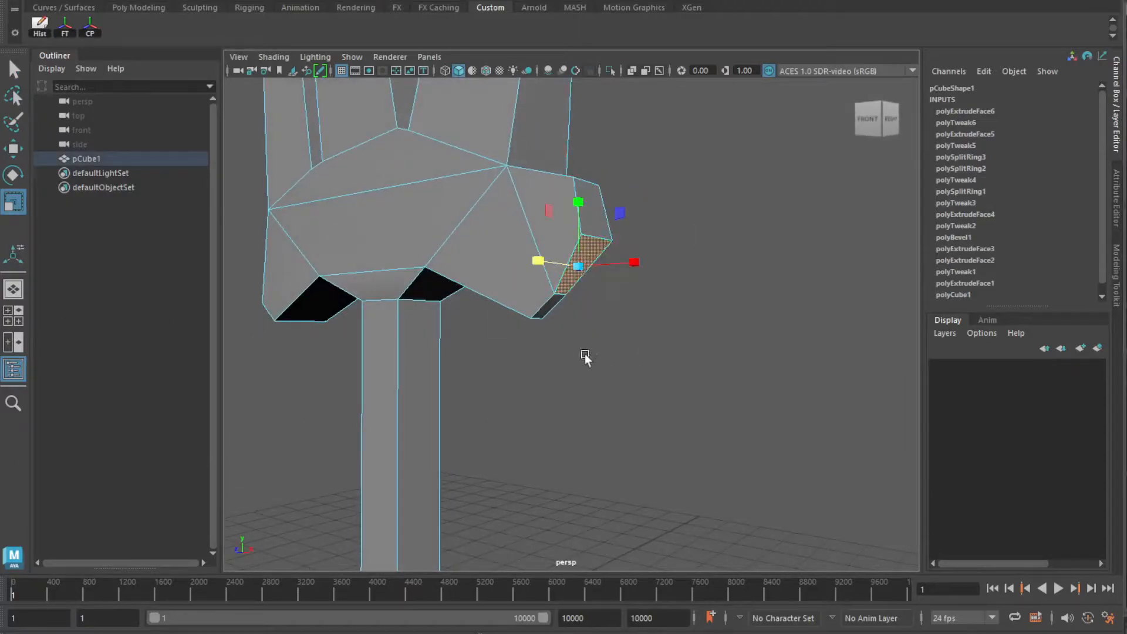
scroll(586, 367, down, 5)
alt+drag(609, 355, 600, 314)
scroll(601, 314, up, 5)
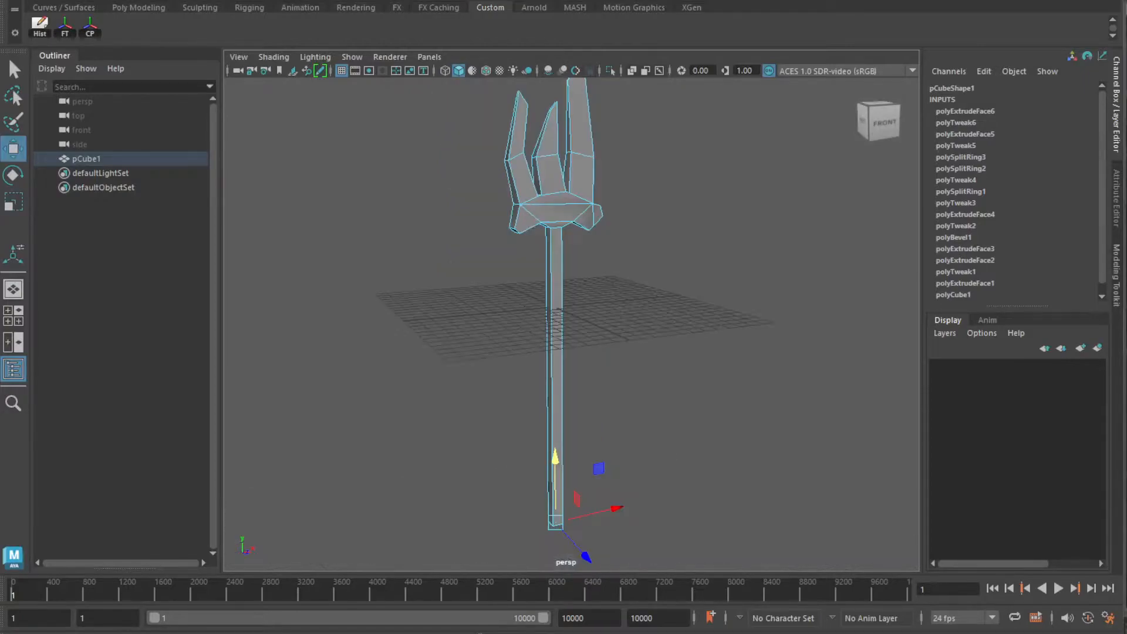
Insert edge loops at intervals along the length of the shaft.
click(405, 0)
mouse_move(355, 0)
click(390, 77)
click(552, 304)
click(552, 369)
click(553, 449)
click(557, 514)
click(8, 148)
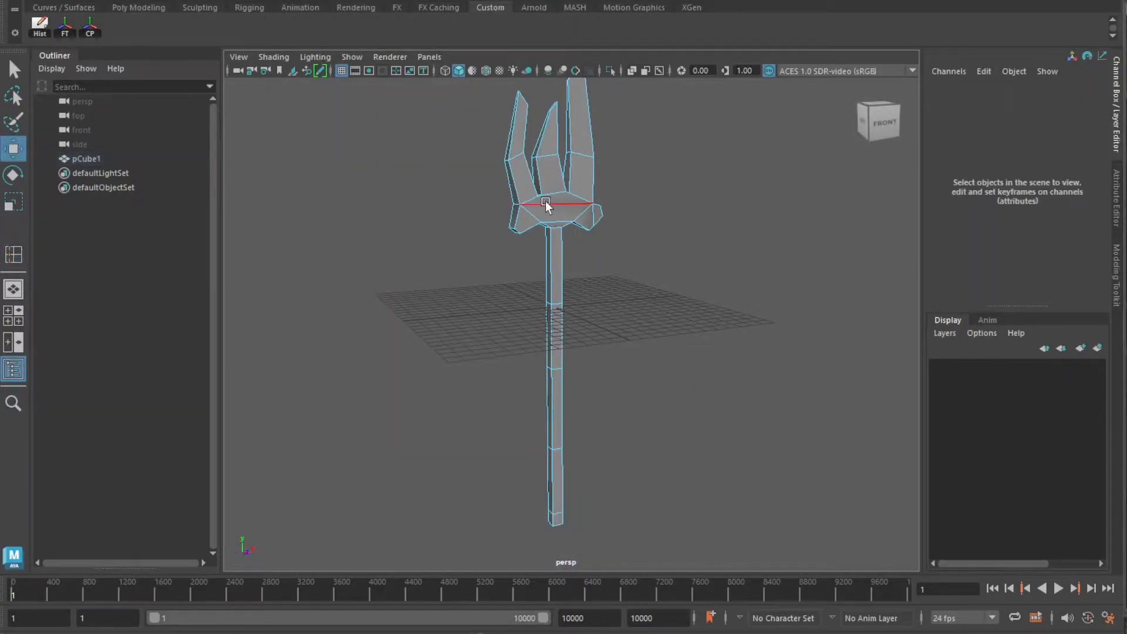
Return the model to object mode and export it for sculpting.
right_drag(548, 206, 554, 163)
click(35, 0)
click(111, 159)
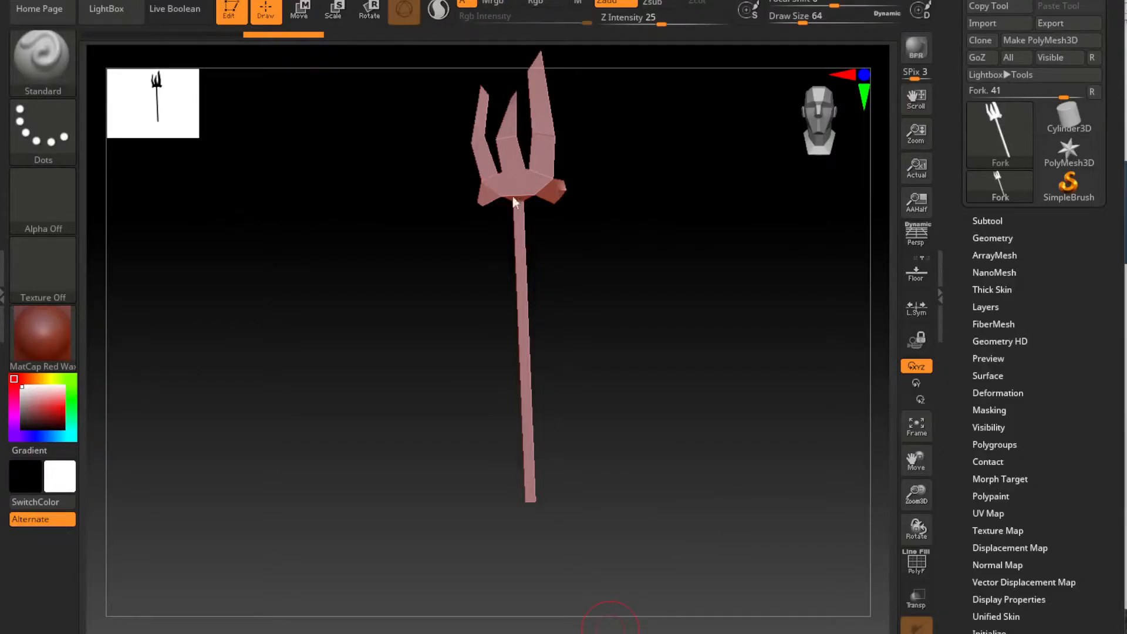
Switch to ZBrush and divide the Fork mesh up to subdivision level 3 with smoothing on.
drag(617, 233, 689, 469)
click(992, 237)
click(992, 368)
click(992, 369)
Choose the SnakeHook brush and bend the fork's prongs into smooth curves.
click(42, 59)
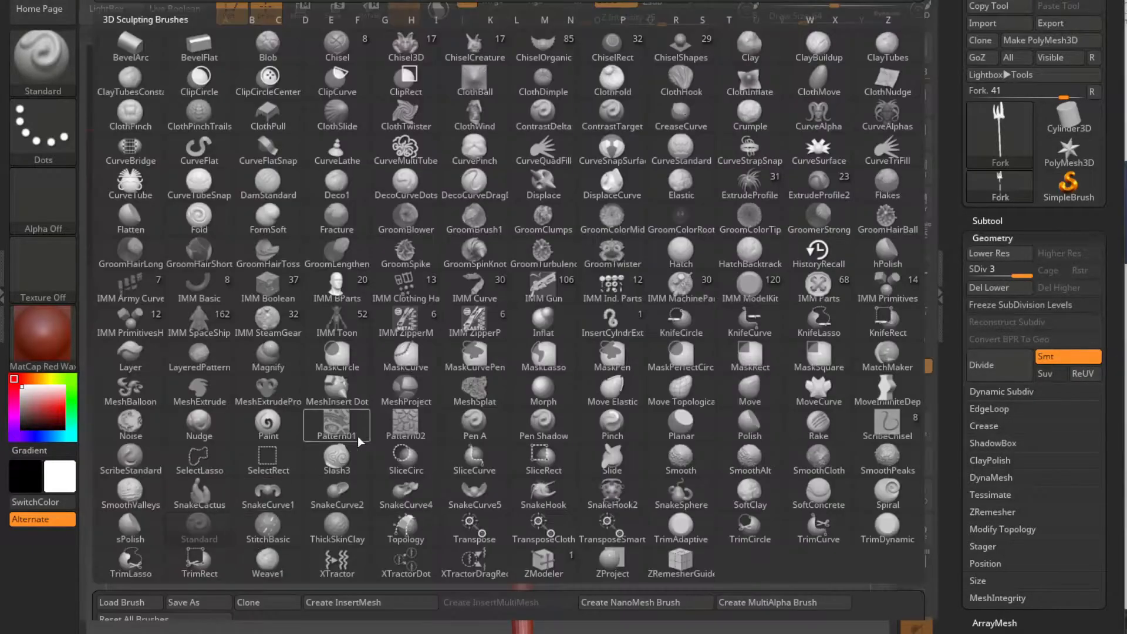
key(s)
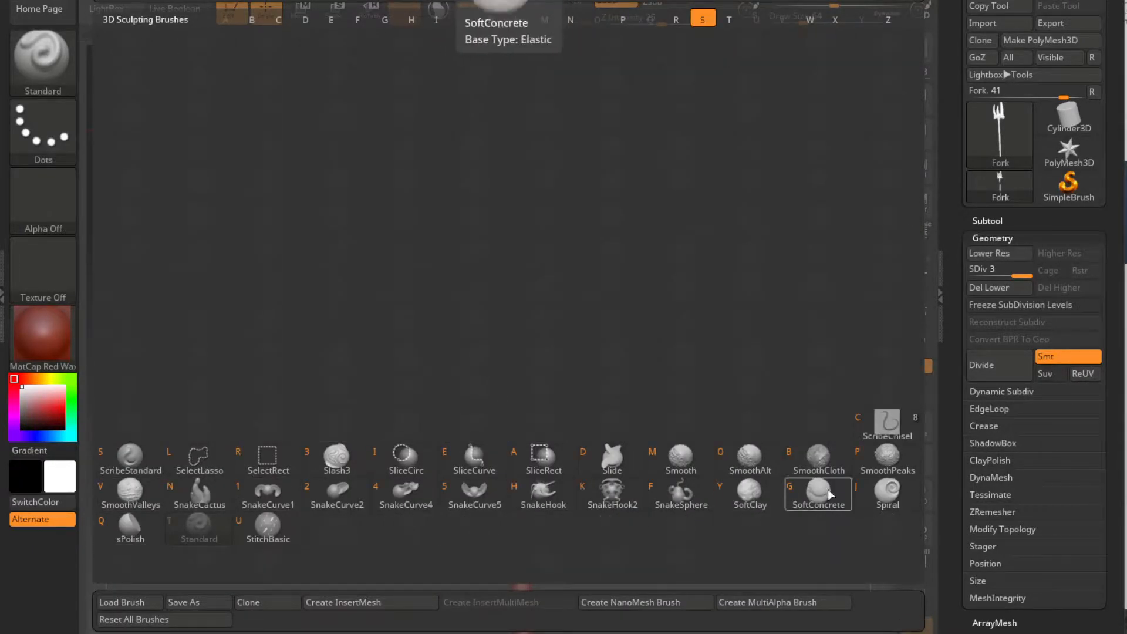
click(543, 492)
key(space)
drag(600, 398, 614, 399)
drag(604, 411, 648, 420)
drag(596, 351, 611, 342)
Set the draw size to about 77 and stretch the prongs into long, curved points.
key(space)
drag(544, 401, 531, 434)
drag(472, 516, 443, 524)
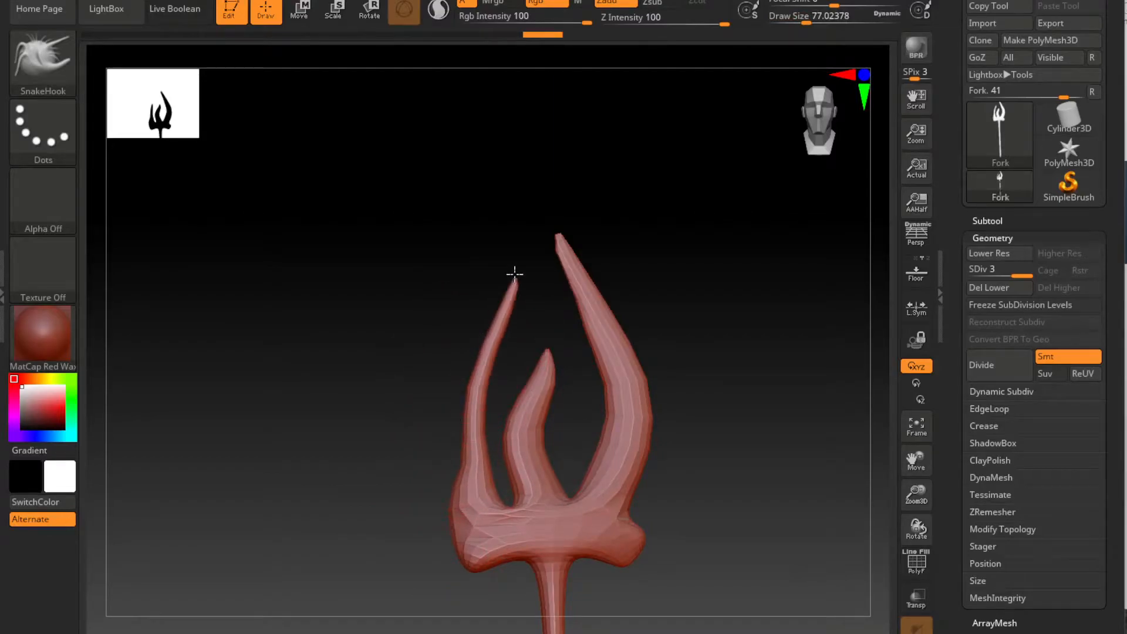
drag(582, 337, 594, 331)
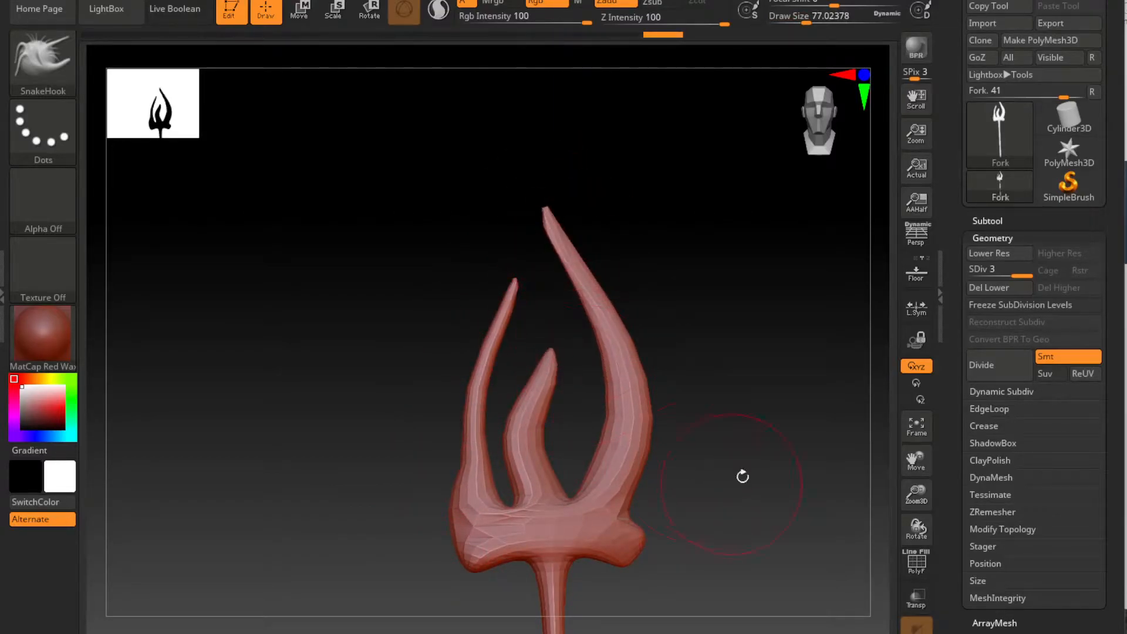
Set the draw size to about 56 and pull both lower corners of the fork head down into pointed spurs.
alt+drag(734, 483, 730, 343)
key(space)
drag(470, 399, 456, 455)
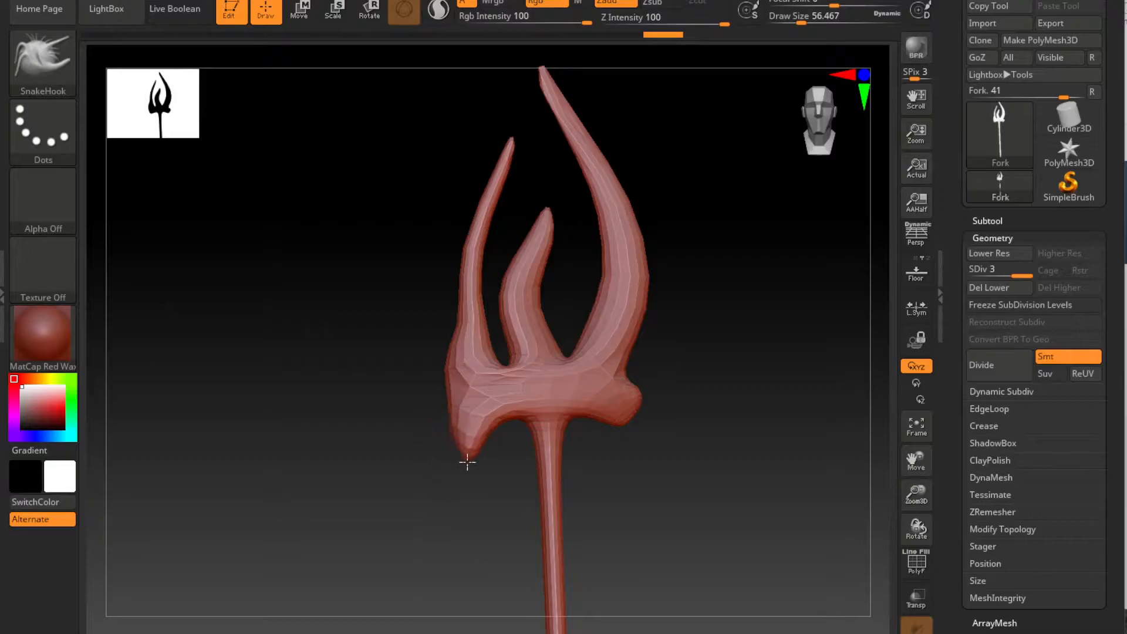
drag(436, 389, 463, 387)
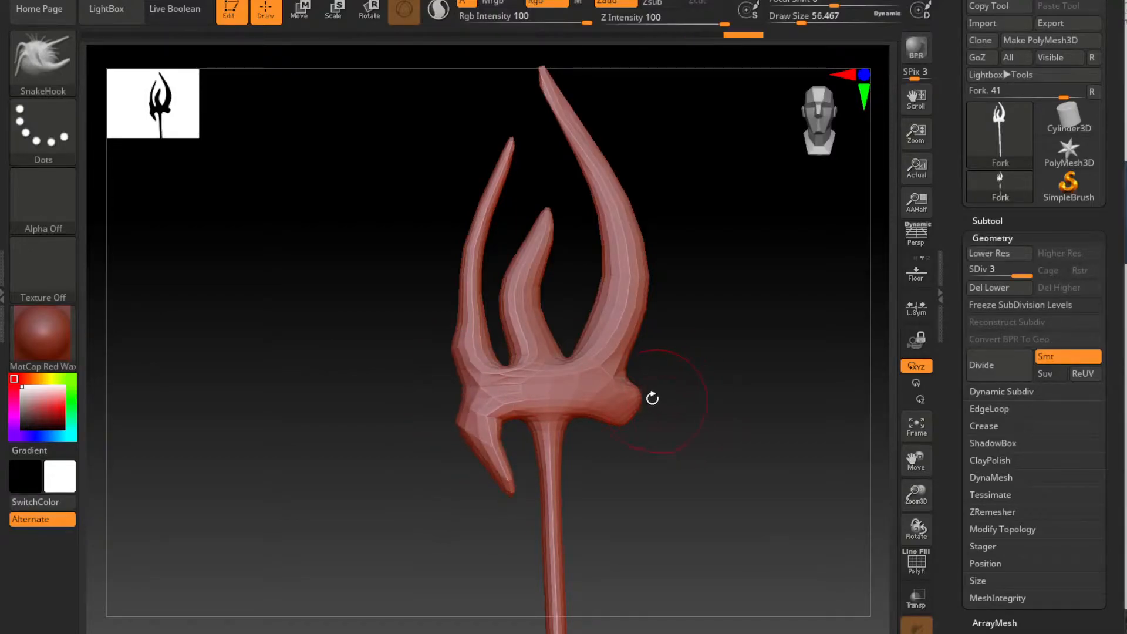
drag(657, 401, 650, 392)
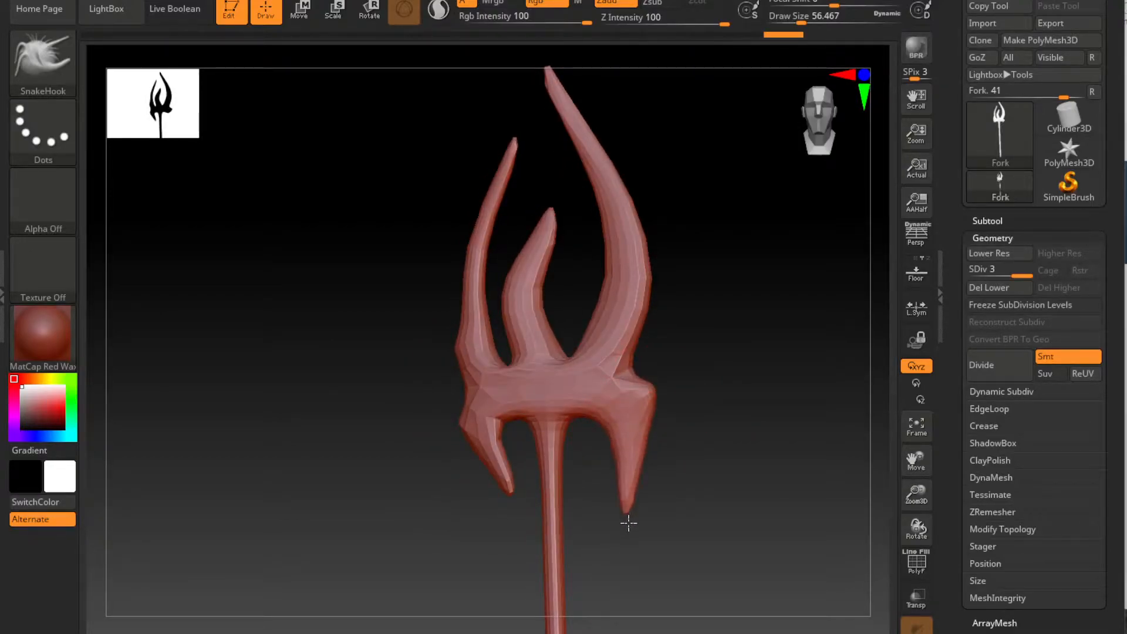
Set the draw size to about 120 and pull the outer side of the right prong and its base corner outward.
mouse_move(757, 355)
alt+mouse_down()
mouse_move(767, 448)
mouse_move(725, 479)
alt+mouse_up()
key(F5)
key(ctrl+z)
drag(634, 372, 650, 369)
key(space)
drag(655, 321, 668, 321)
drag(659, 360, 671, 361)
mouse_move(712, 238)
alt+mouse_down()
mouse_move(694, 309)
mouse_move(704, 318)
alt+mouse_up()
drag(632, 305, 667, 301)
Try to apply DynaMesh to the fork while freezing its subdivision levels.
scroll(960, 340, down, 3)
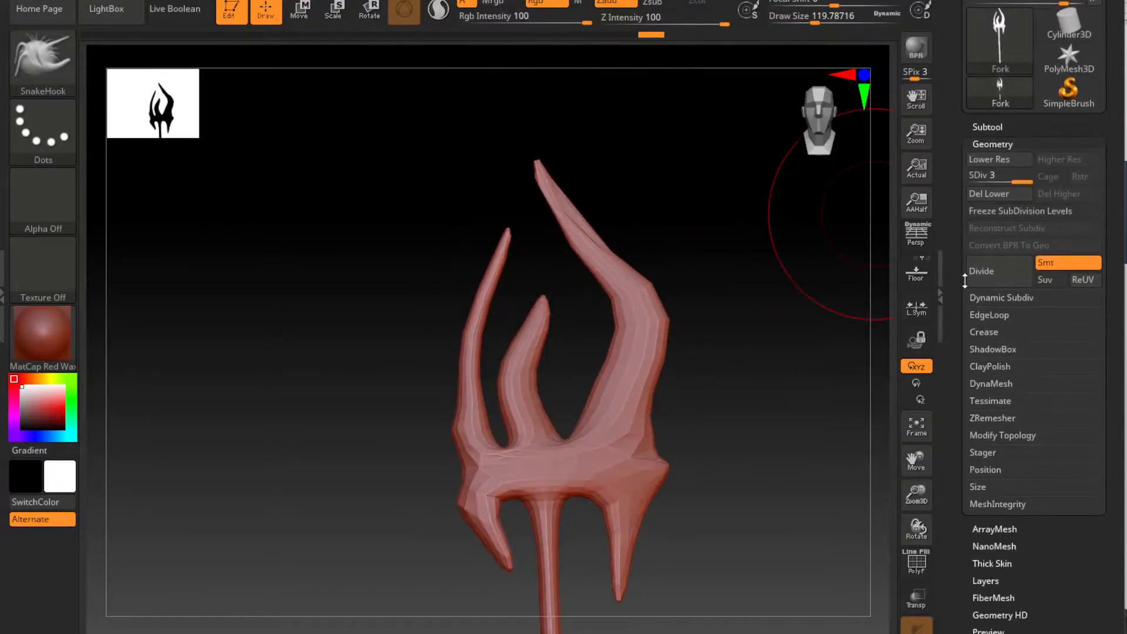
click(992, 385)
click(990, 409)
click(751, 515)
key(ctrl)
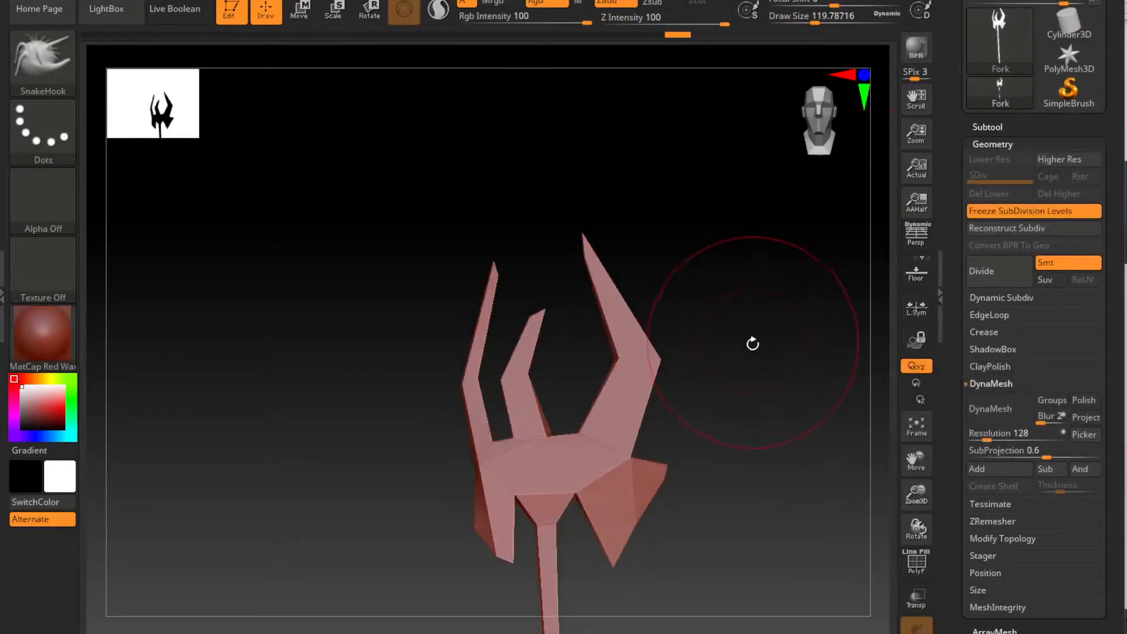
click(988, 265)
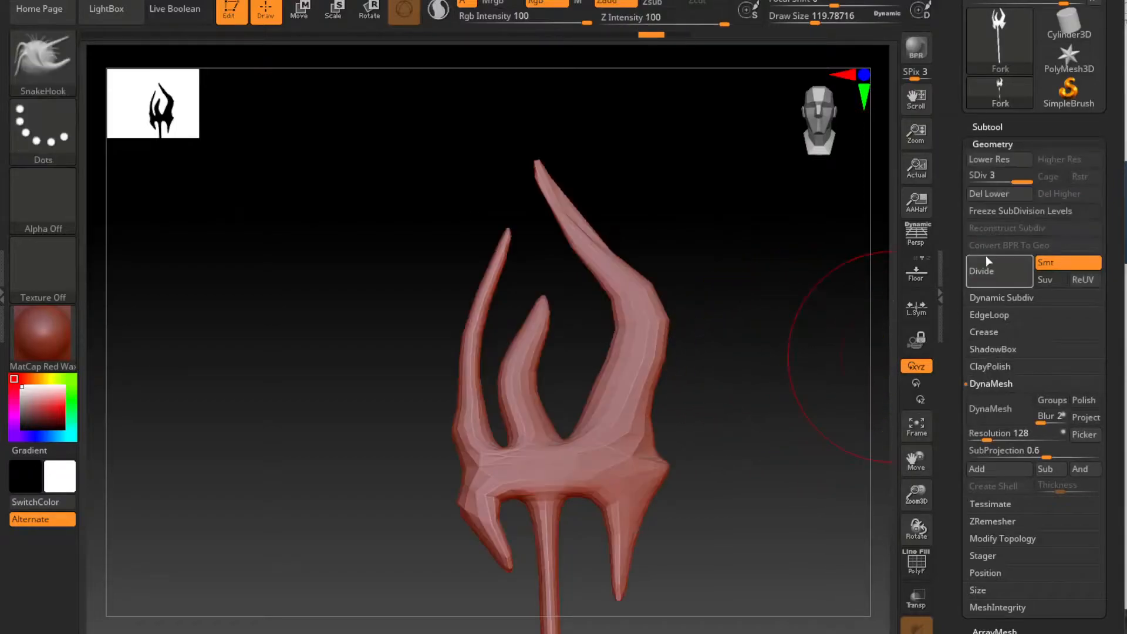
Delete the lower subdivision levels and convert the fork to a DynaMesh at resolution 320.
click(1000, 195)
click(979, 411)
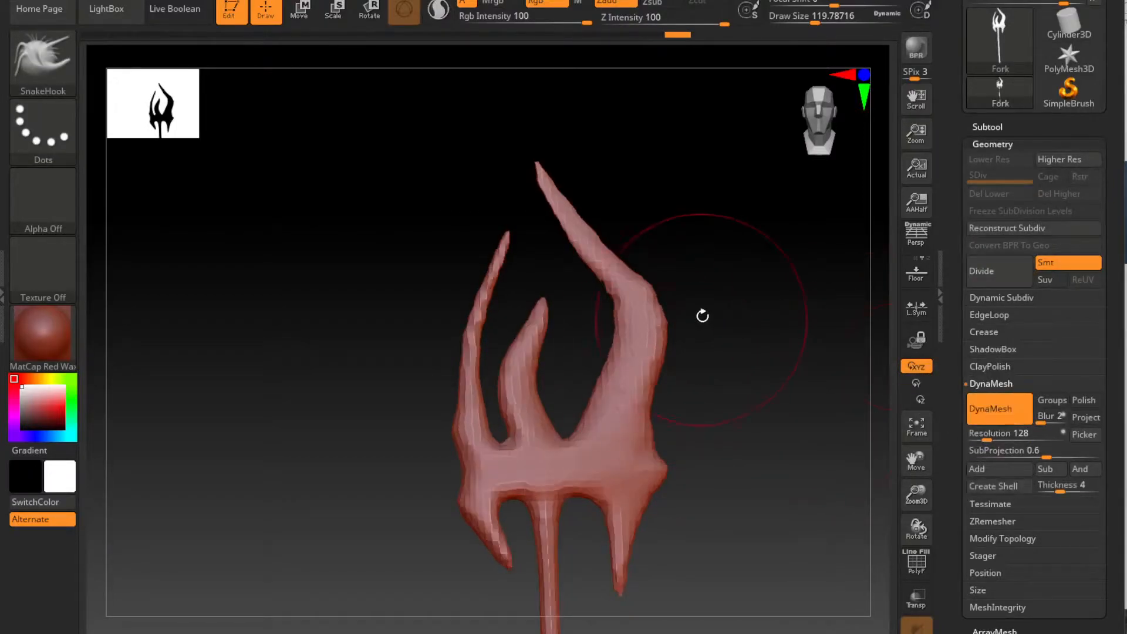
mouse_move(830, 428)
mouse_down()
mouse_move(660, 327)
mouse_move(558, 284)
mouse_move(527, 207)
mouse_move(554, 198)
mouse_up()
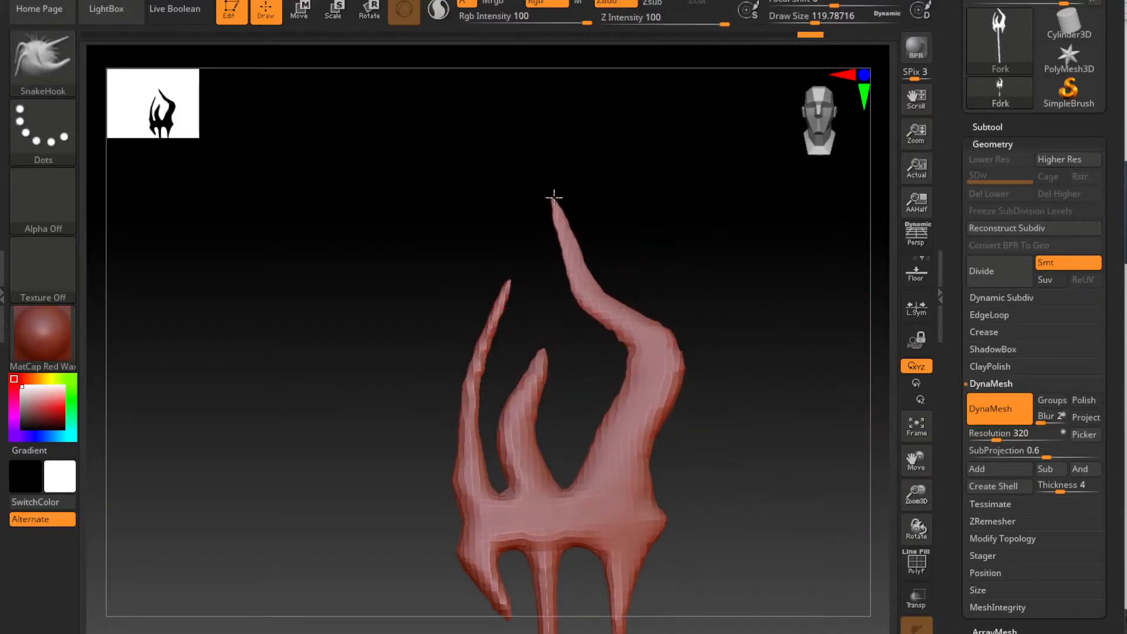
Bend the right prong into a stronger S-curve and bow the left prong outward.
drag(570, 267, 579, 259)
drag(623, 331, 636, 327)
mouse_move(517, 401)
mouse_down()
mouse_move(452, 384)
mouse_move(531, 402)
mouse_move(539, 430)
mouse_move(443, 425)
mouse_up()
right_click(540, 426)
Bend the right spur into a hook, adjust the top of the shaft and refresh the DynaMesh.
mouse_move(790, 442)
alt+mouse_down()
mouse_move(737, 283)
mouse_move(759, 390)
alt+mouse_up()
drag(644, 603, 615, 598)
alt+drag(781, 530, 713, 370)
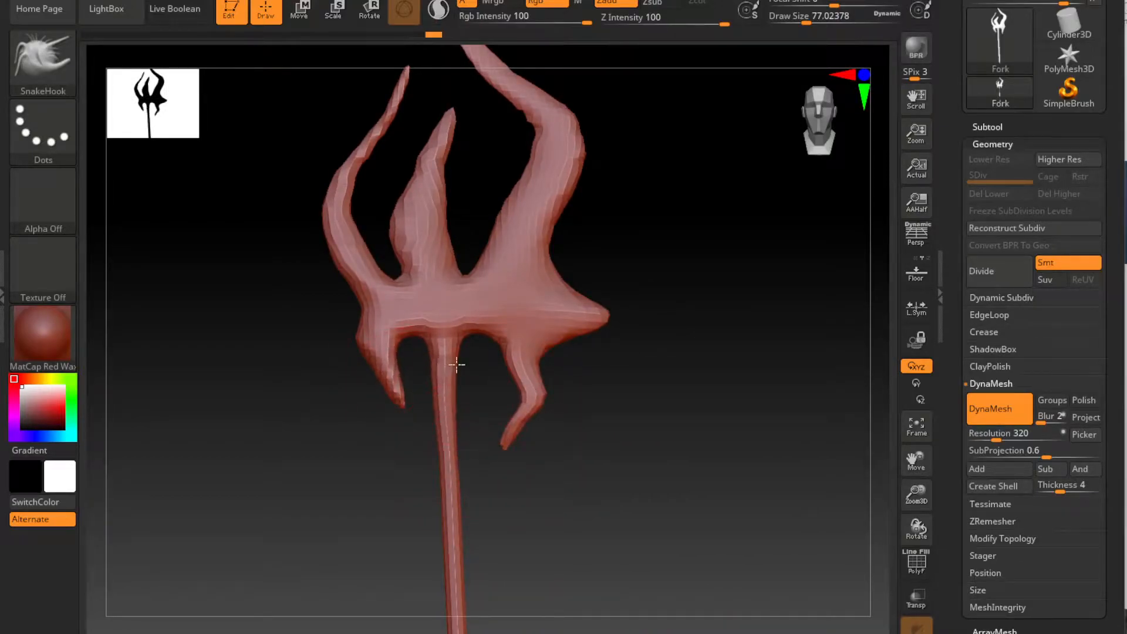
drag(452, 364, 449, 356)
ctrl+drag(694, 365, 525, 443)
Thicken the upper shaft below the fork head with the Inflat brush.
click(43, 63)
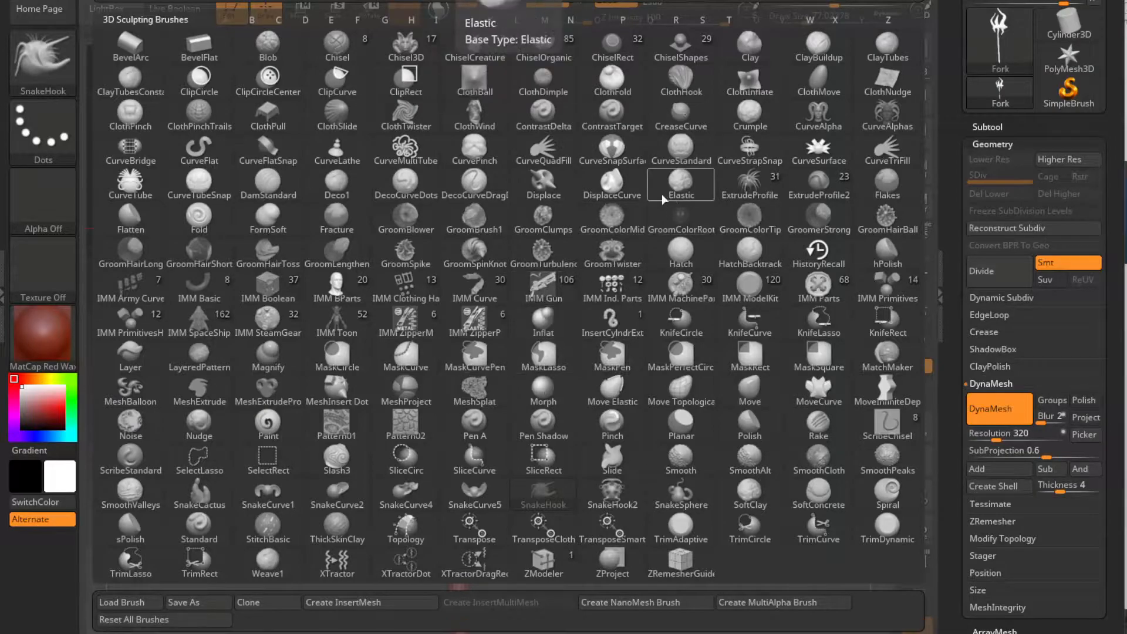
drag(454, 331, 462, 491)
mouse_move(608, 522)
alt+mouse_down()
mouse_move(632, 337)
mouse_move(612, 543)
alt+mouse_up()
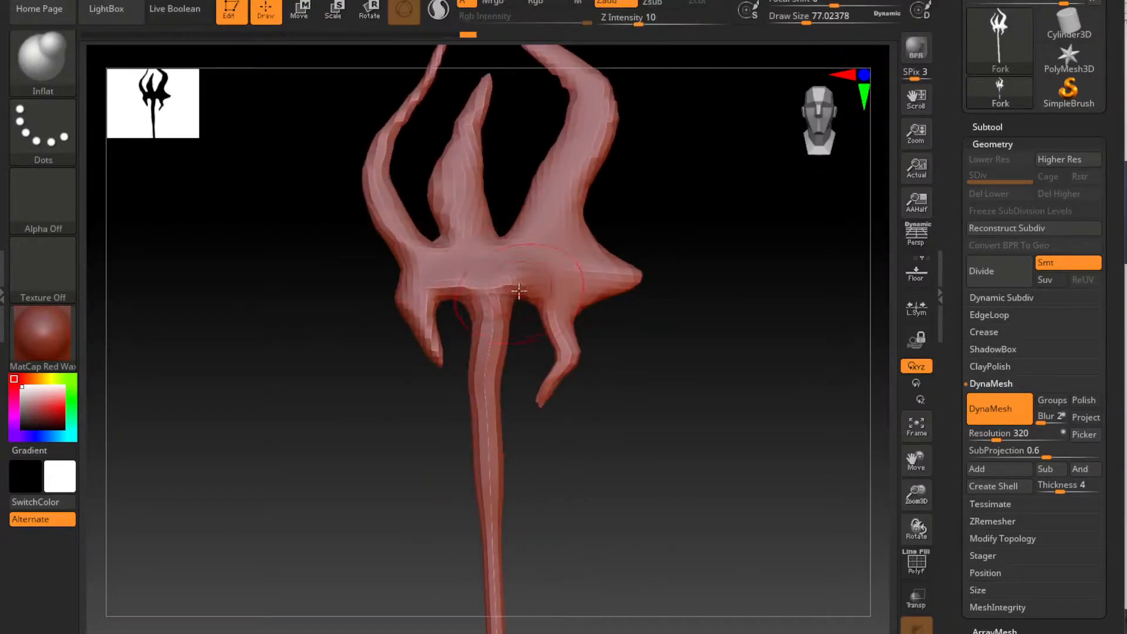
drag(681, 315, 653, 317)
Pull the left corner of the fork head outward with the SnakeHook brush.
click(42, 64)
click(543, 493)
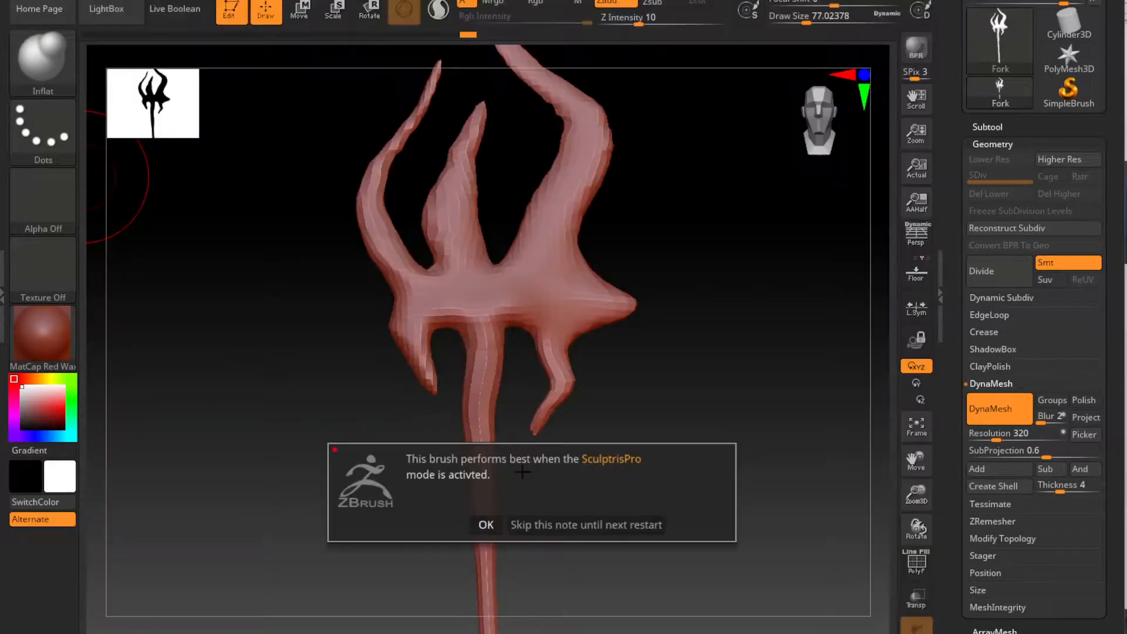
drag(408, 320, 370, 329)
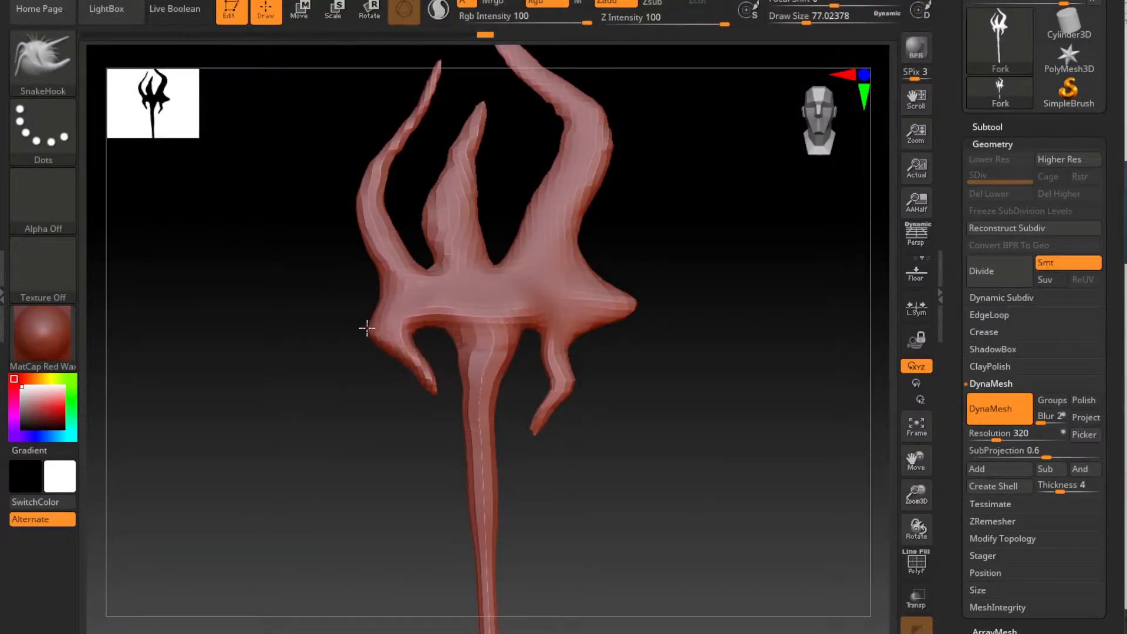
key(f)
drag(664, 336, 628, 336)
Set the SnakeHook draw size to about 187 and bend the straight shaft into a wavy curve.
click(42, 63)
click(542, 321)
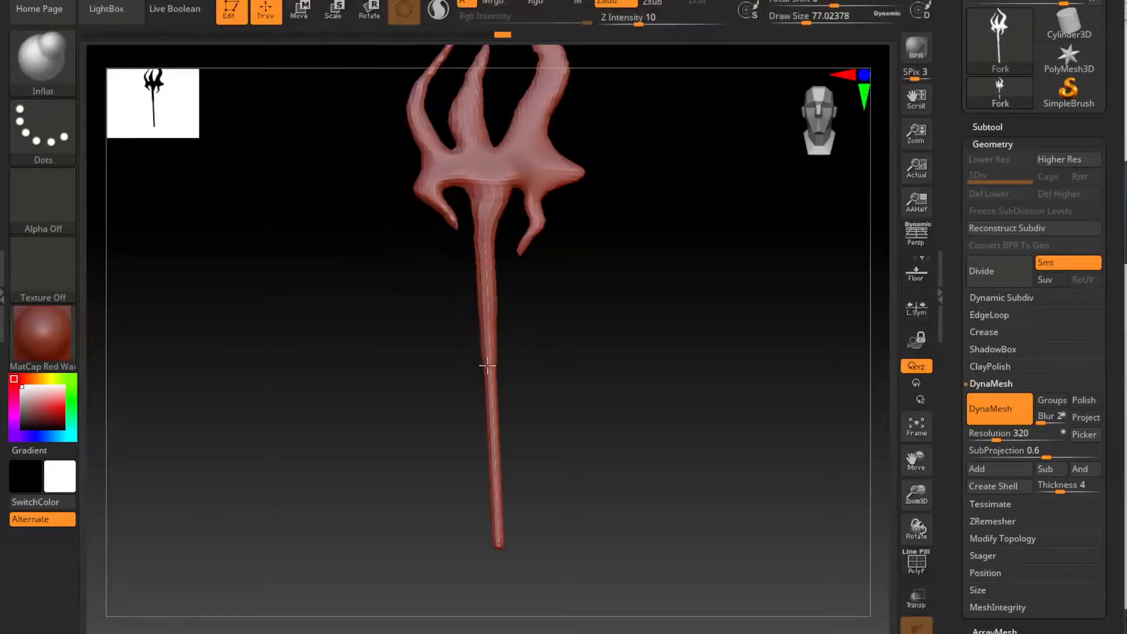
key(b)
click(543, 497)
click(496, 524)
key(space)
drag(502, 343, 523, 350)
mouse_move(498, 543)
mouse_down()
mouse_move(464, 574)
mouse_move(525, 622)
mouse_up()
mouse_move(631, 420)
alt+mouse_down()
mouse_move(609, 395)
mouse_move(601, 353)
alt+mouse_up()
drag(512, 500, 505, 503)
alt+drag(578, 358, 574, 399)
Thicken the middle of the shaft and swell its lower end with the Inflat brush.
key(b)
click(546, 324)
drag(466, 300, 459, 396)
key(F5)
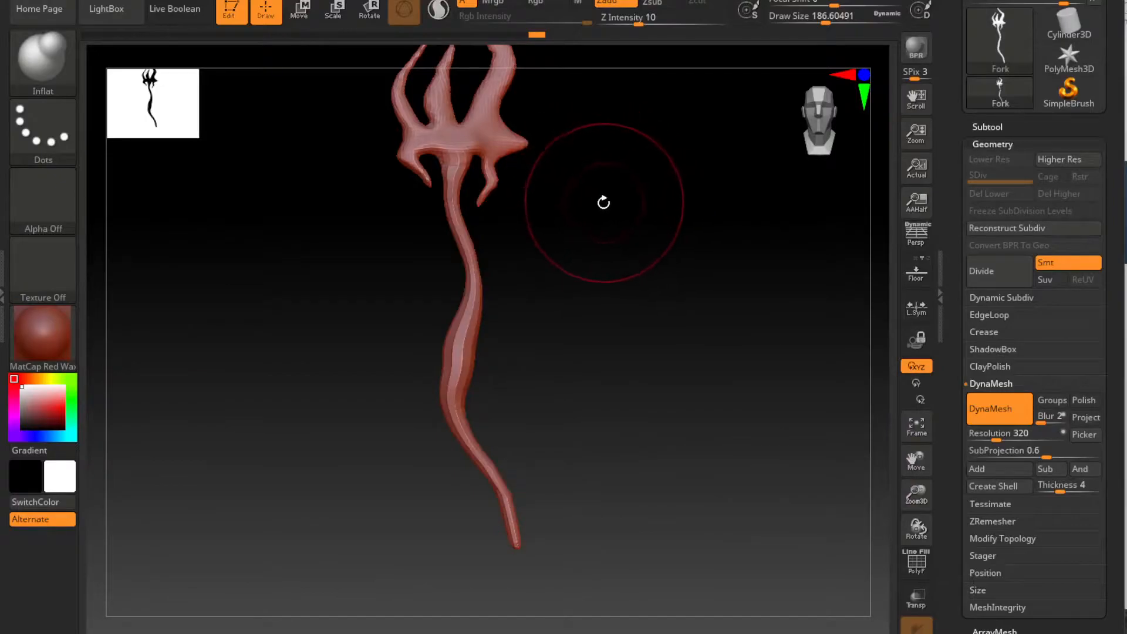
key(ctrl+z)
drag(491, 479, 512, 524)
mouse_move(465, 347)
mouse_down()
mouse_move(478, 319)
mouse_move(461, 366)
mouse_up()
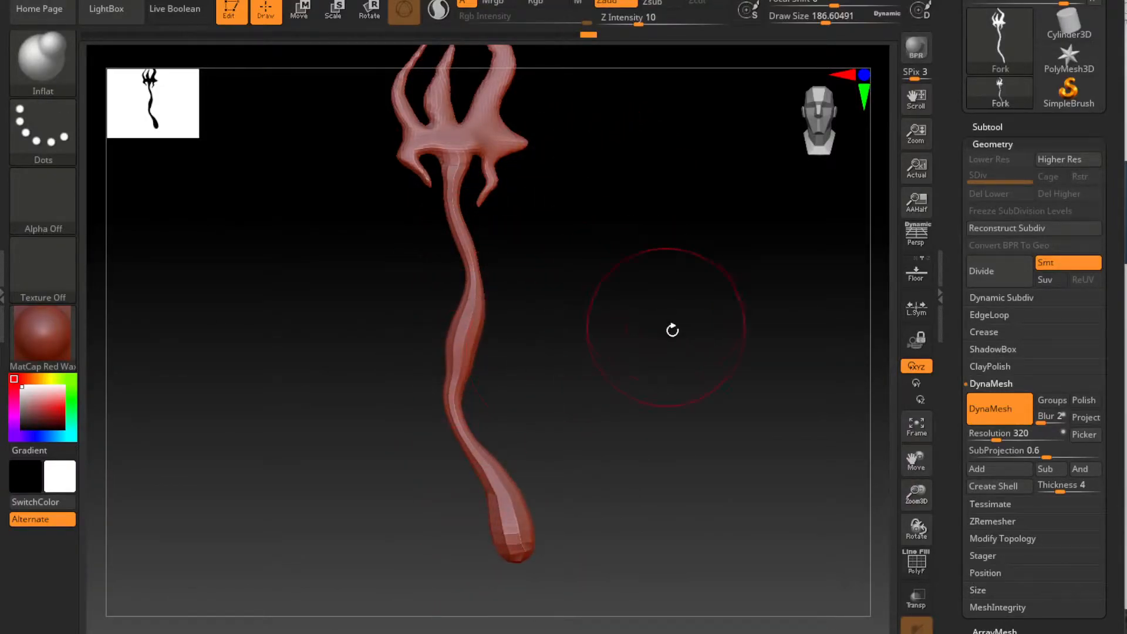
Smooth the surface along the middle and lower parts of the shaft.
alt+drag(635, 324, 644, 335)
shift+drag(467, 376, 496, 496)
alt+drag(528, 287, 527, 303)
shift+drag(479, 305, 500, 471)
Reshape the bends in the middle and lower end of the shaft with the Move brush.
click(60, 54)
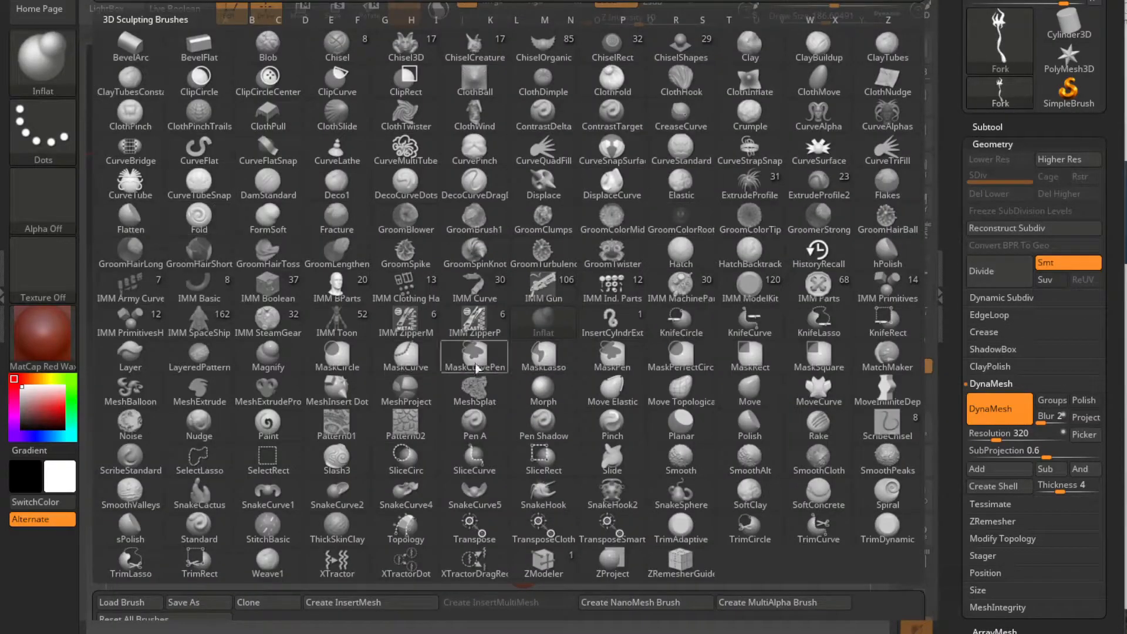
click(749, 395)
drag(526, 559, 511, 507)
mouse_move(453, 392)
mouse_down()
mouse_move(447, 375)
mouse_move(464, 361)
mouse_up()
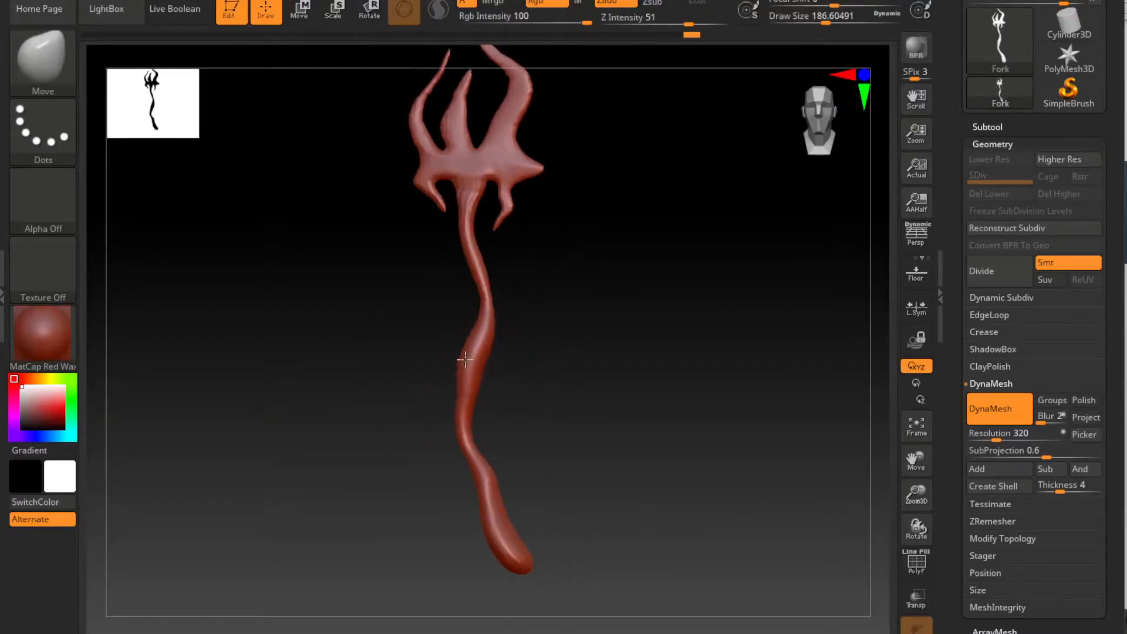
drag(485, 316, 480, 319)
With SnakeHook at draw size about 74, pull a pointed branch from the shaft's left side and spikes from its lower end.
click(52, 64)
click(554, 480)
click(500, 520)
right_click(376, 447)
drag(467, 355, 447, 355)
drag(461, 365, 447, 376)
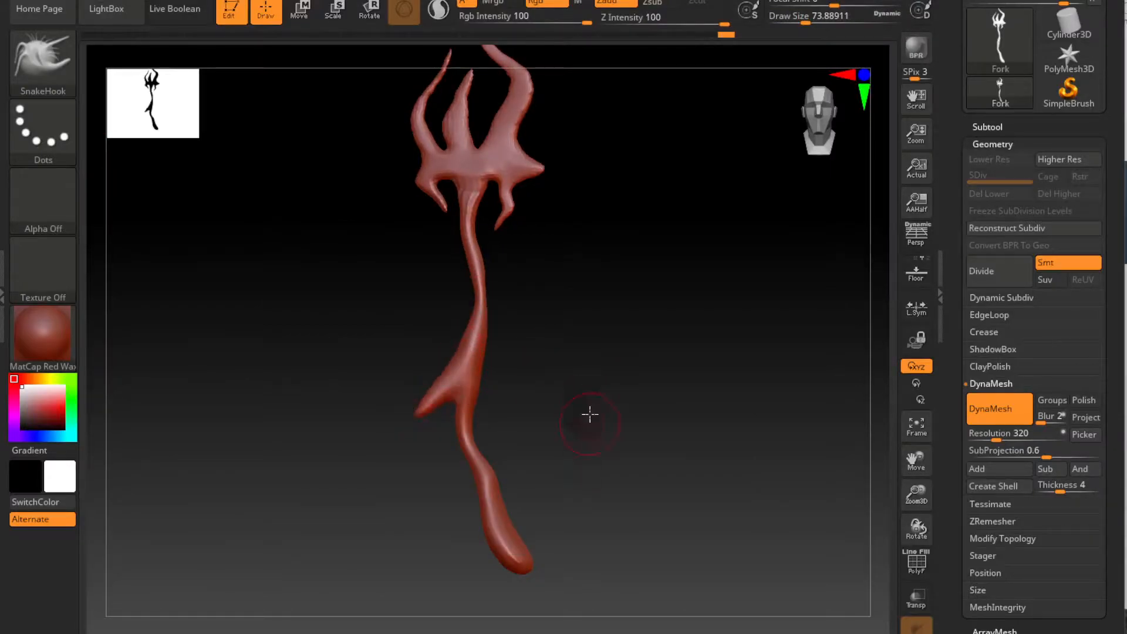
drag(591, 421, 601, 469)
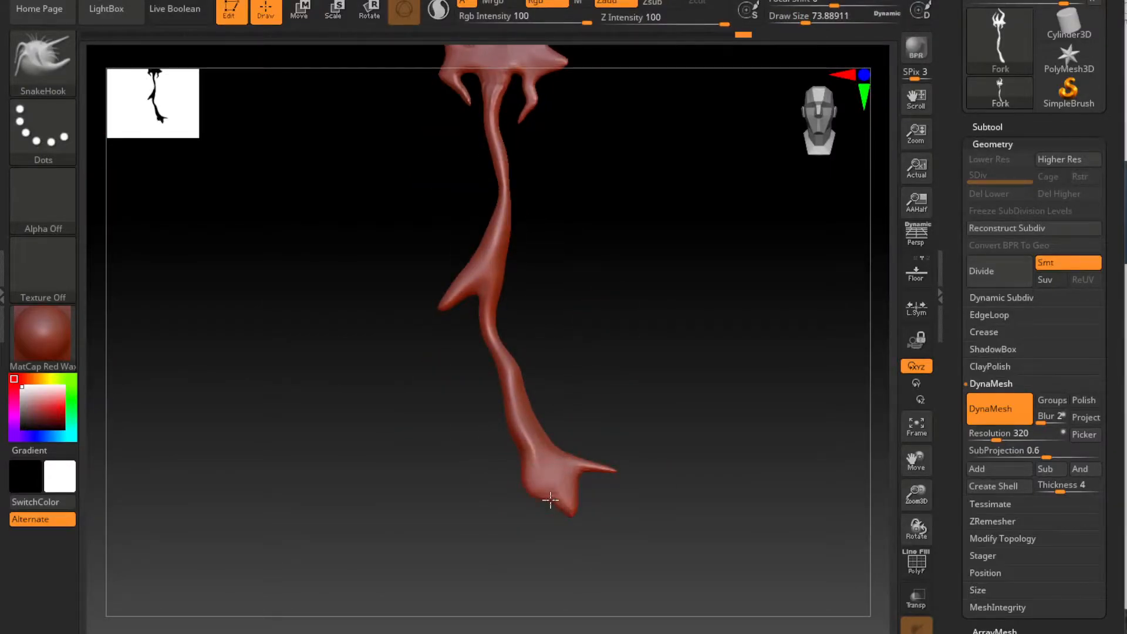
Stretch the outer prongs upward and straighten the right one with SnakeHook, using a draw size of about 172.
drag(617, 341, 524, 447)
key(b)
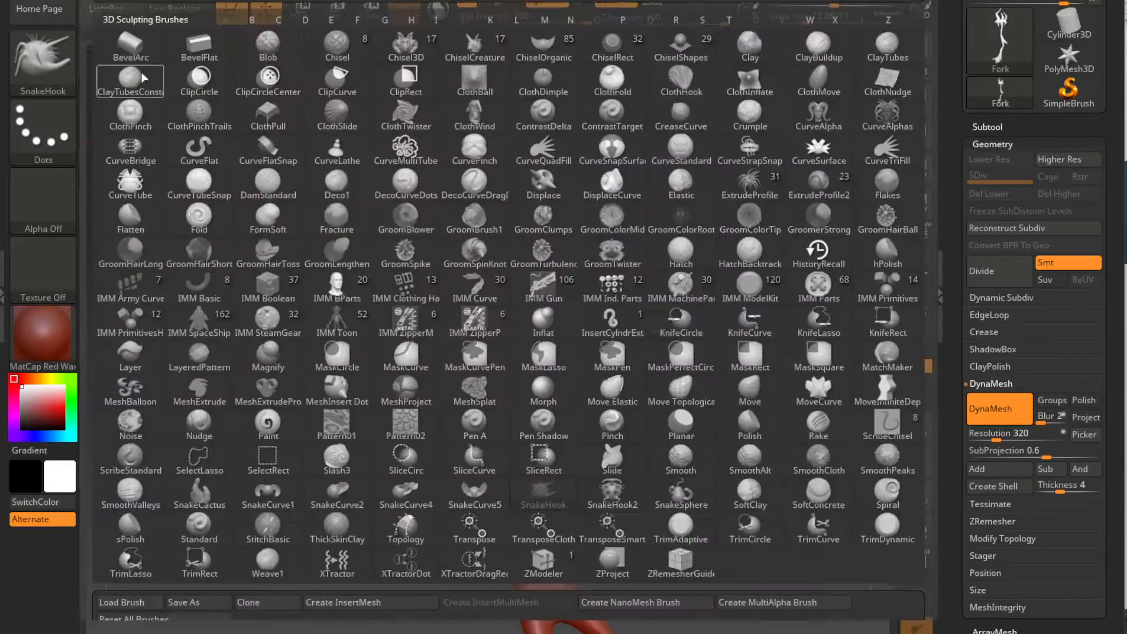
key(i)
key(n)
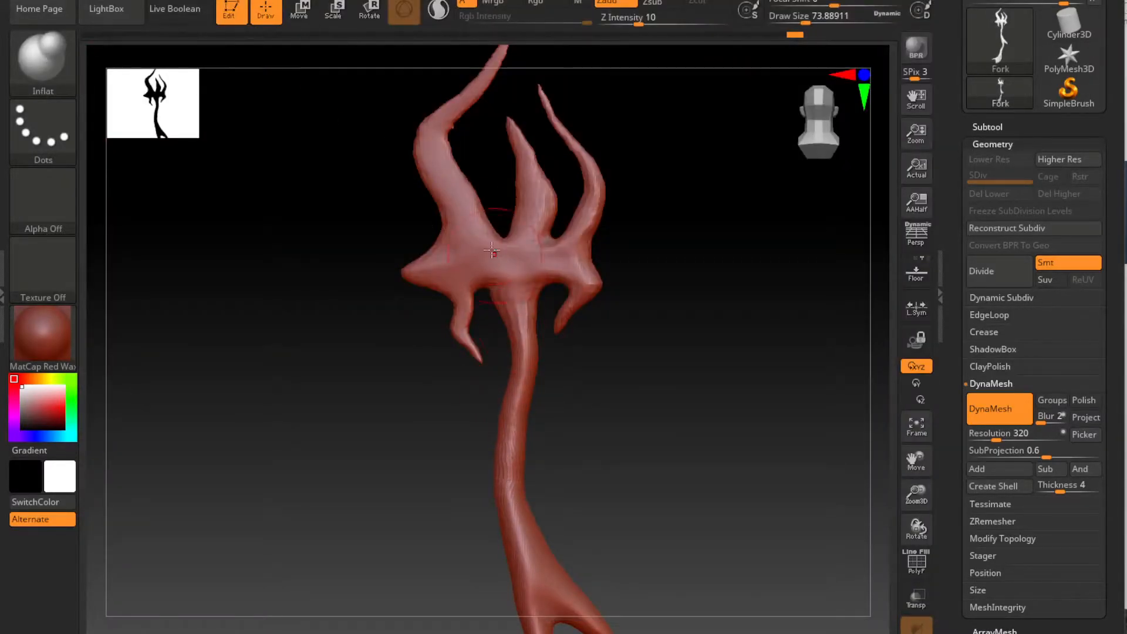
key(b)
key(s)
key(h)
click(498, 521)
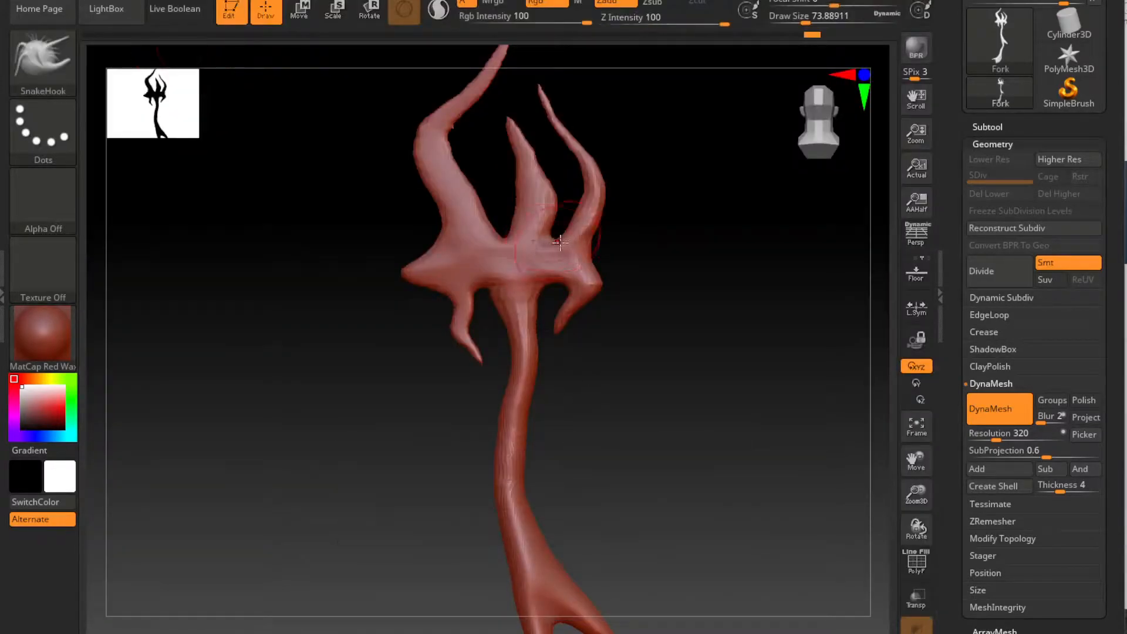
alt+drag(717, 221, 692, 374)
mouse_move(524, 249)
mouse_down()
mouse_move(580, 156)
mouse_move(565, 131)
mouse_up()
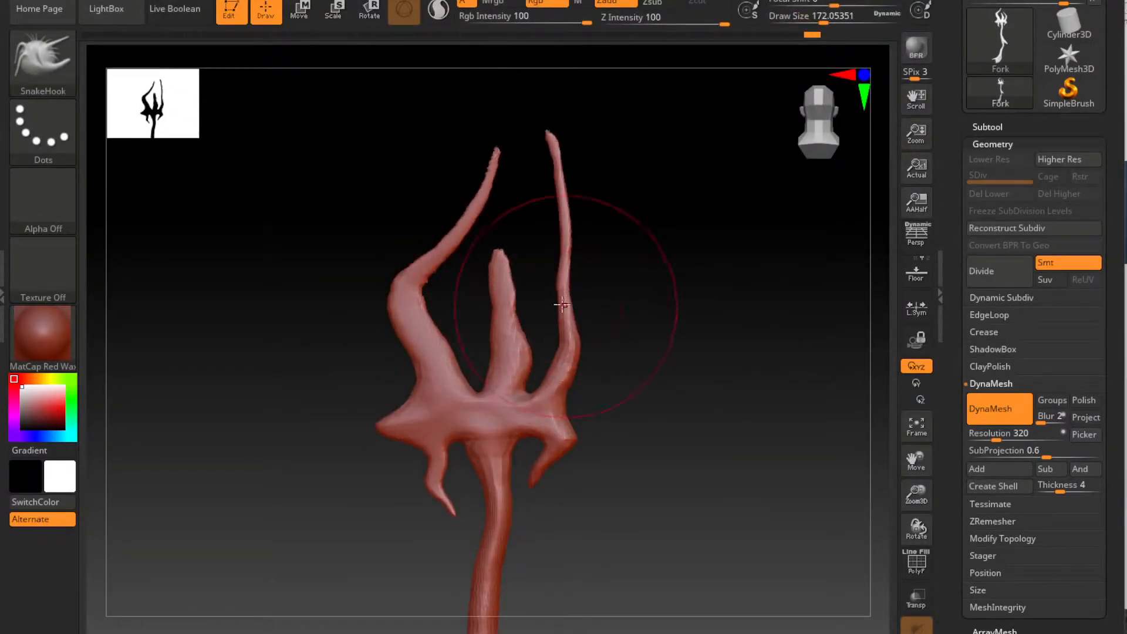
drag(564, 306, 591, 300)
drag(496, 136, 498, 107)
Widen the base of the head and raise the middle prong with SnakeHook at draw size about 97.
key(space)
mouse_move(405, 386)
mouse_down()
mouse_move(384, 381)
mouse_move(422, 375)
mouse_up()
drag(402, 365, 378, 368)
drag(565, 403, 610, 419)
mouse_move(515, 257)
mouse_down()
mouse_move(520, 196)
mouse_move(497, 228)
mouse_up()
Thicken the three prongs with the Inflat brush at draw size about 97, working from several sides.
click(32, 89)
click(300, 47)
drag(386, 210, 654, 215)
drag(375, 268, 283, 183)
drag(774, 196, 628, 211)
mouse_move(549, 364)
mouse_down()
mouse_move(556, 314)
mouse_move(546, 294)
mouse_up()
mouse_move(502, 411)
mouse_down()
mouse_move(520, 402)
mouse_move(557, 314)
mouse_move(520, 168)
mouse_up()
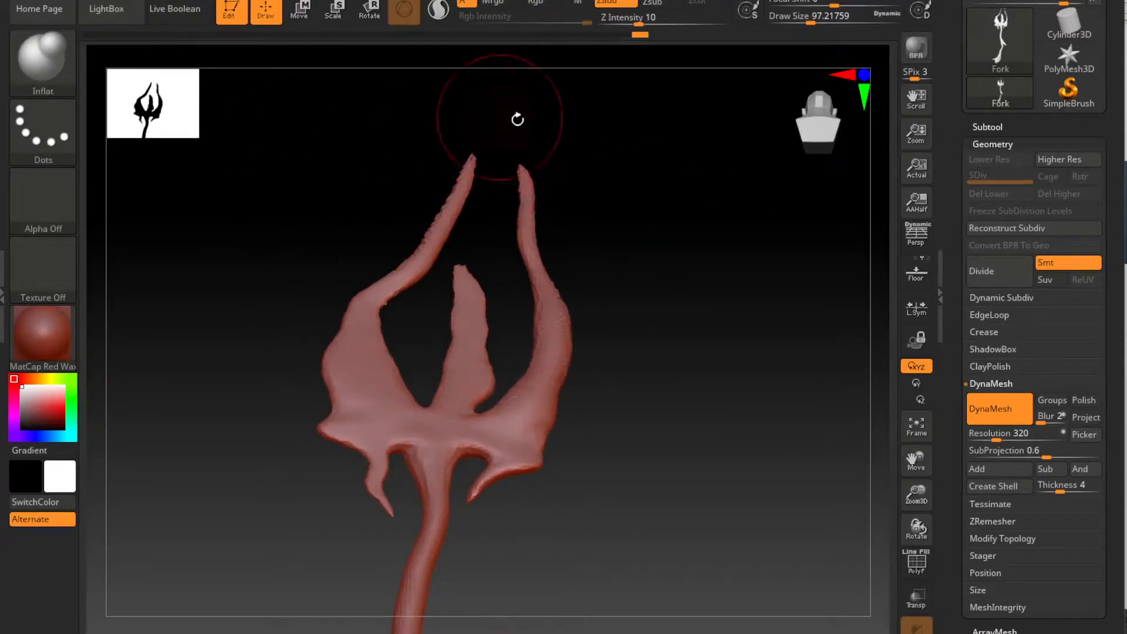
drag(675, 197, 685, 272)
mouse_move(683, 414)
alt+mouse_down()
mouse_move(669, 269)
mouse_move(691, 359)
mouse_move(813, 371)
alt+mouse_up()
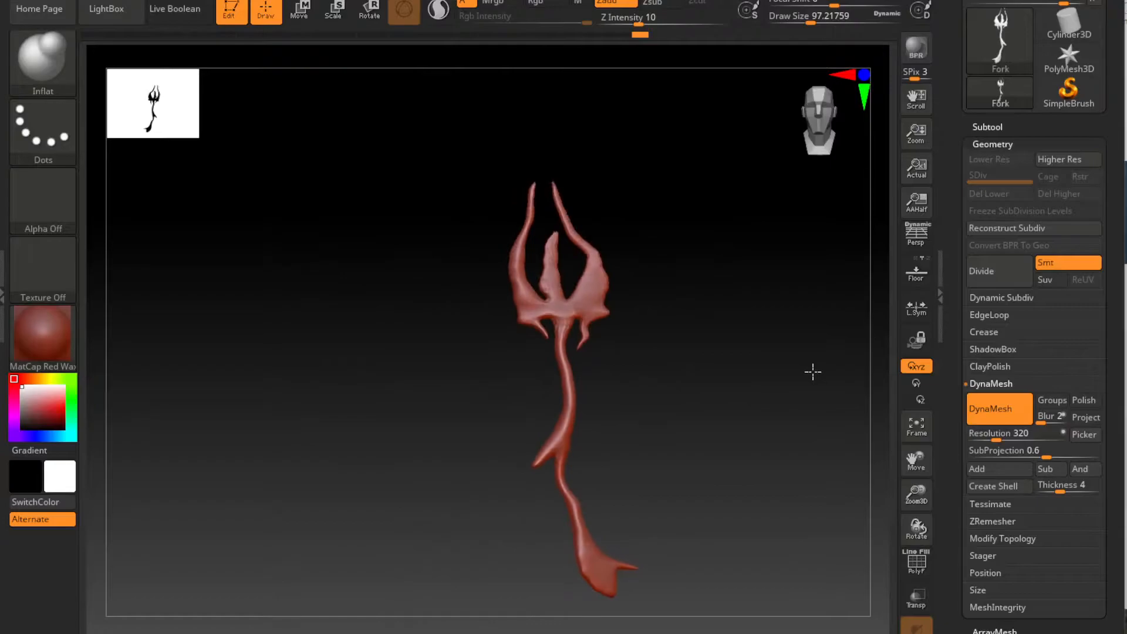
Reshape the outline of the right prong and its tip with SnakeHook at draw size about 97.
click(34, 61)
click(541, 495)
click(506, 513)
alt+drag(642, 456, 596, 401)
mouse_move(513, 312)
mouse_down()
mouse_move(520, 299)
mouse_move(482, 249)
mouse_up()
drag(463, 227, 470, 219)
drag(541, 357, 548, 352)
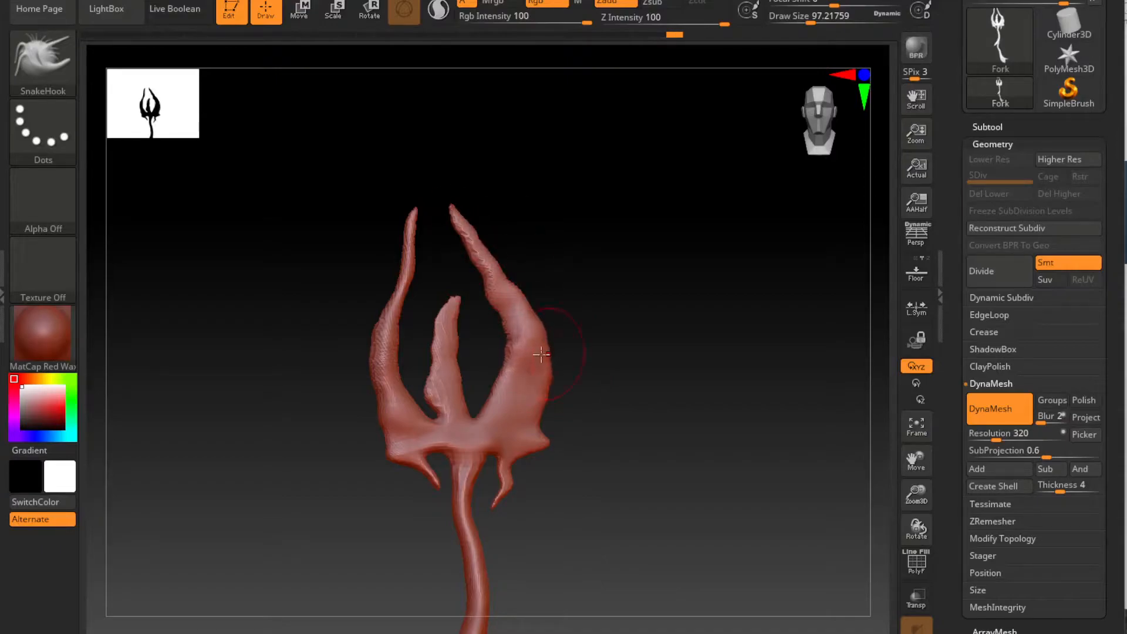
Broaden the left prong with SnakeHook, adding a bulge near its tip.
drag(377, 299, 379, 226)
drag(373, 344, 369, 338)
drag(422, 287, 412, 294)
drag(377, 393, 372, 386)
mouse_move(323, 418)
alt+mouse_down()
mouse_move(353, 370)
mouse_move(336, 411)
alt+mouse_up()
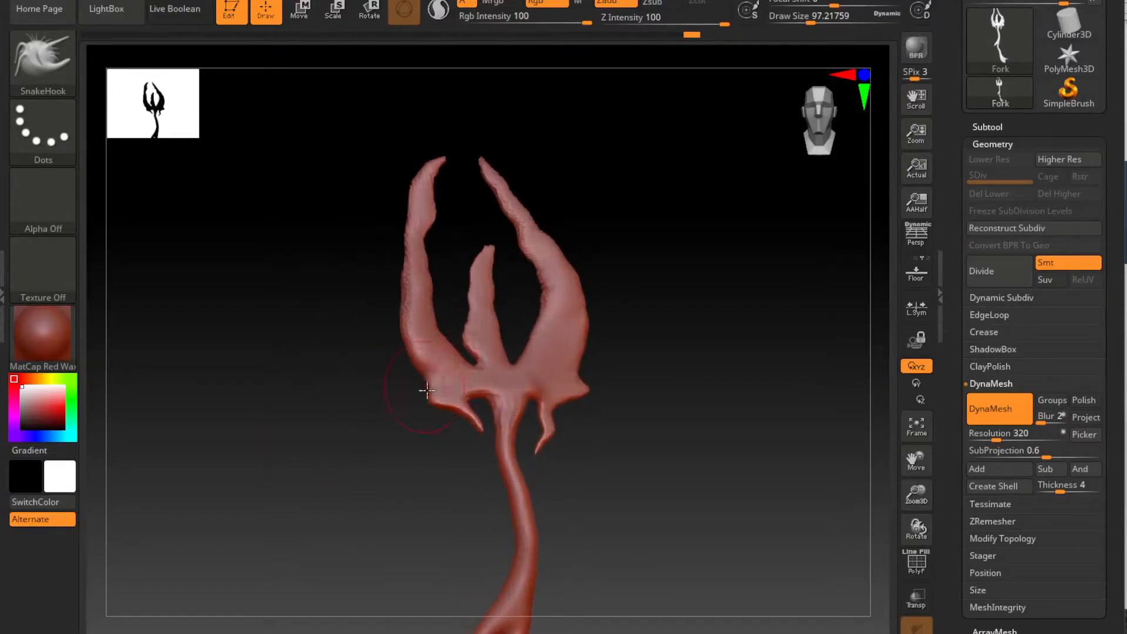
Pull the lower-left corner of the head outward and down into a pointed lobe.
drag(433, 392, 405, 426)
mouse_move(486, 423)
mouse_down()
mouse_move(455, 458)
mouse_move(500, 448)
mouse_up()
drag(422, 370, 403, 368)
alt+drag(653, 410, 653, 337)
Pull out the head's lower-right corner and small hook, and widen the shaft's top into a collar.
drag(520, 339, 540, 332)
drag(543, 379, 563, 389)
drag(560, 340, 591, 342)
mouse_move(575, 392)
mouse_down()
mouse_move(561, 382)
mouse_move(577, 385)
mouse_up()
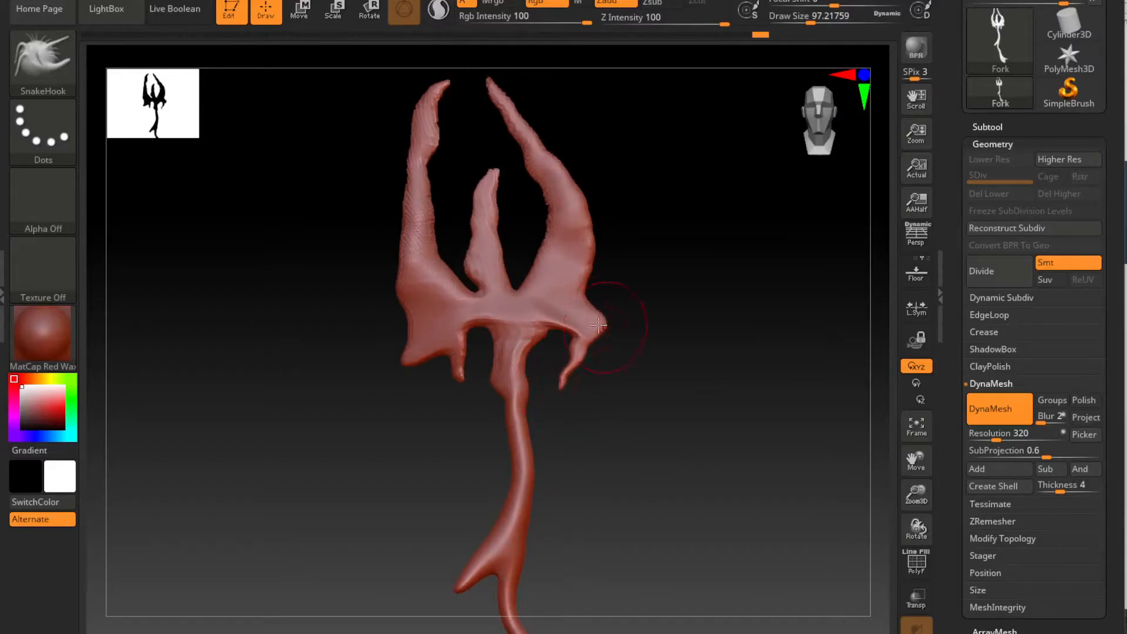
drag(502, 339, 484, 335)
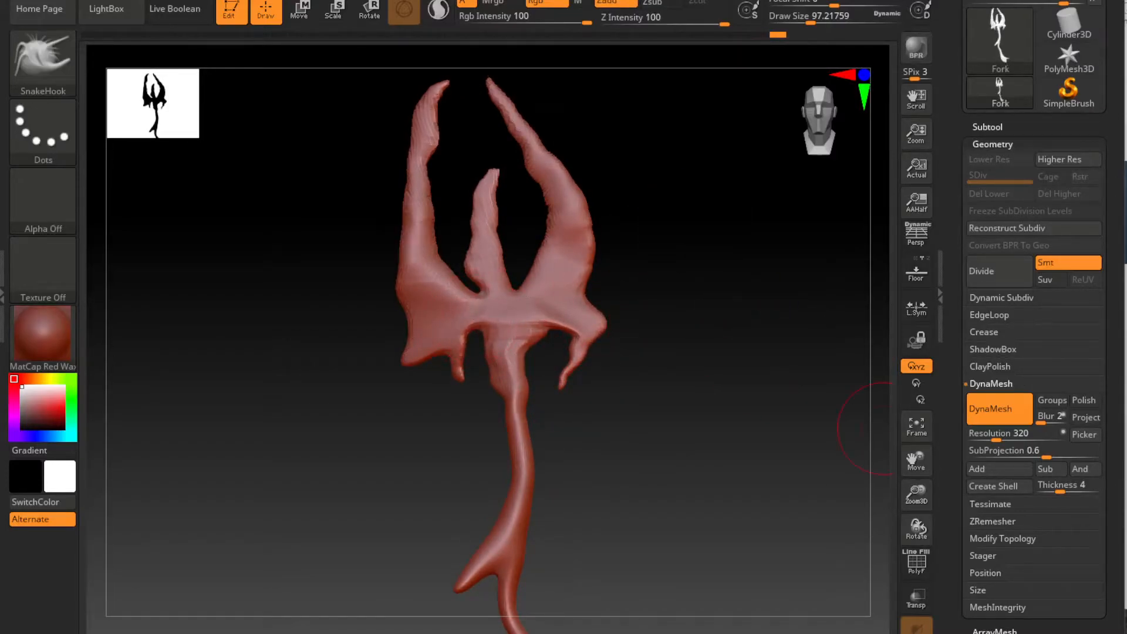
mouse_move(692, 364)
mouse_down()
mouse_move(646, 410)
mouse_move(657, 411)
mouse_move(634, 377)
mouse_move(494, 454)
mouse_up()
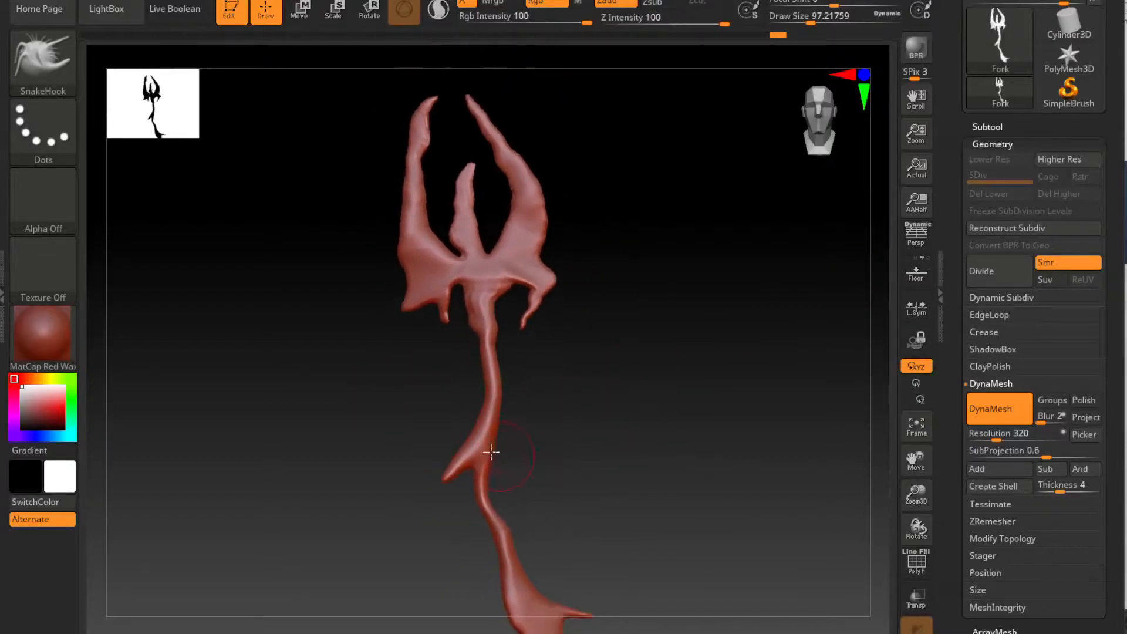
Pull a second curved spike from the middle of the shaft and bend the lower shaft right, reaching draw size about 187.
alt+drag(640, 453, 530, 389)
key(space)
drag(578, 537, 621, 580)
drag(502, 472, 531, 461)
key(space)
mouse_move(509, 388)
mouse_down()
mouse_move(497, 389)
mouse_move(514, 448)
mouse_move(553, 422)
mouse_up()
mouse_move(493, 471)
mouse_down()
mouse_move(514, 433)
mouse_move(546, 440)
mouse_move(482, 397)
mouse_up()
drag(540, 455, 558, 456)
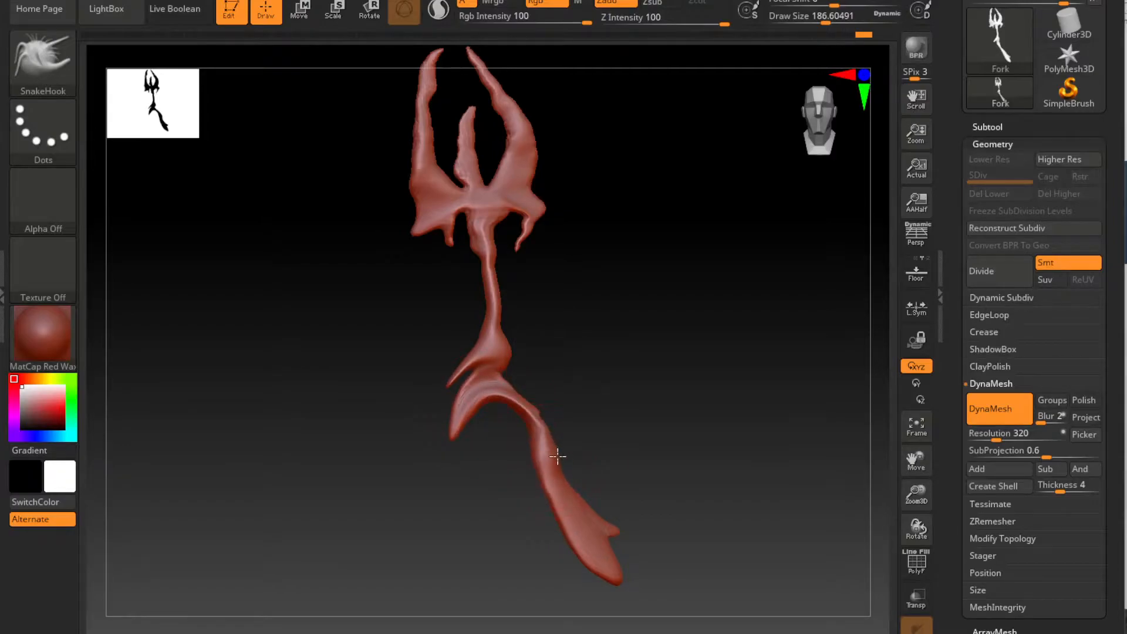
Lean the prongs toward the right with SnakeHook at draw size about 602.
mouse_move(595, 328)
alt+mouse_down()
mouse_move(642, 317)
mouse_move(640, 332)
alt+mouse_up()
key(space)
drag(583, 297, 612, 296)
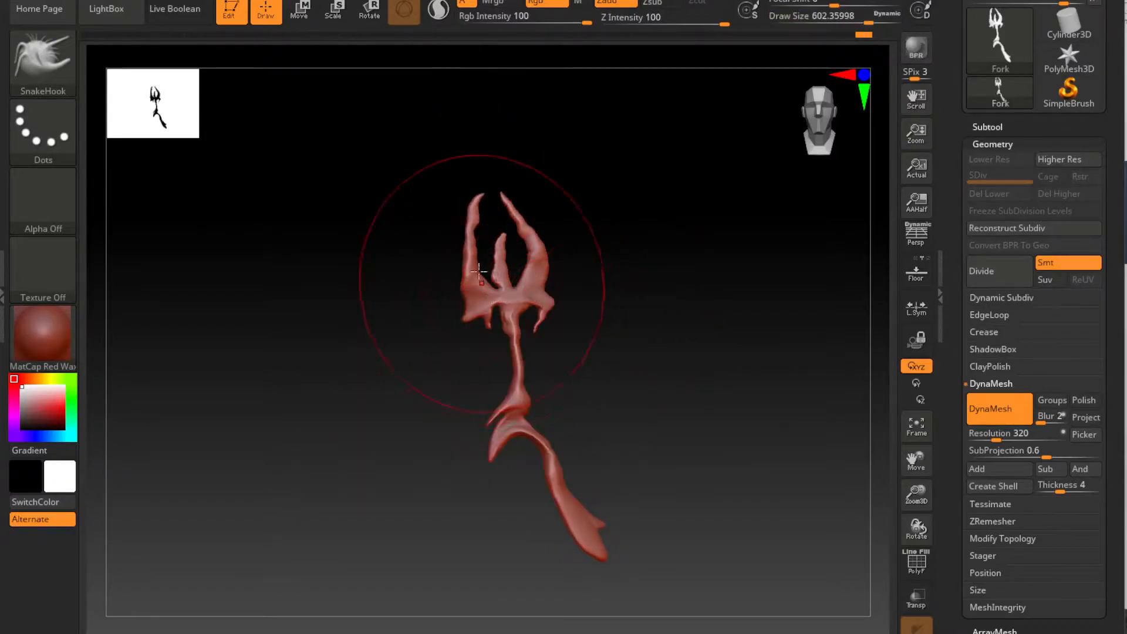
drag(482, 198, 509, 182)
key(ctrl+z)
key(ctrl+z)
key(ctrl+z)
key(ctrl+z)
key(ctrl+z)
key(ctrl+z)
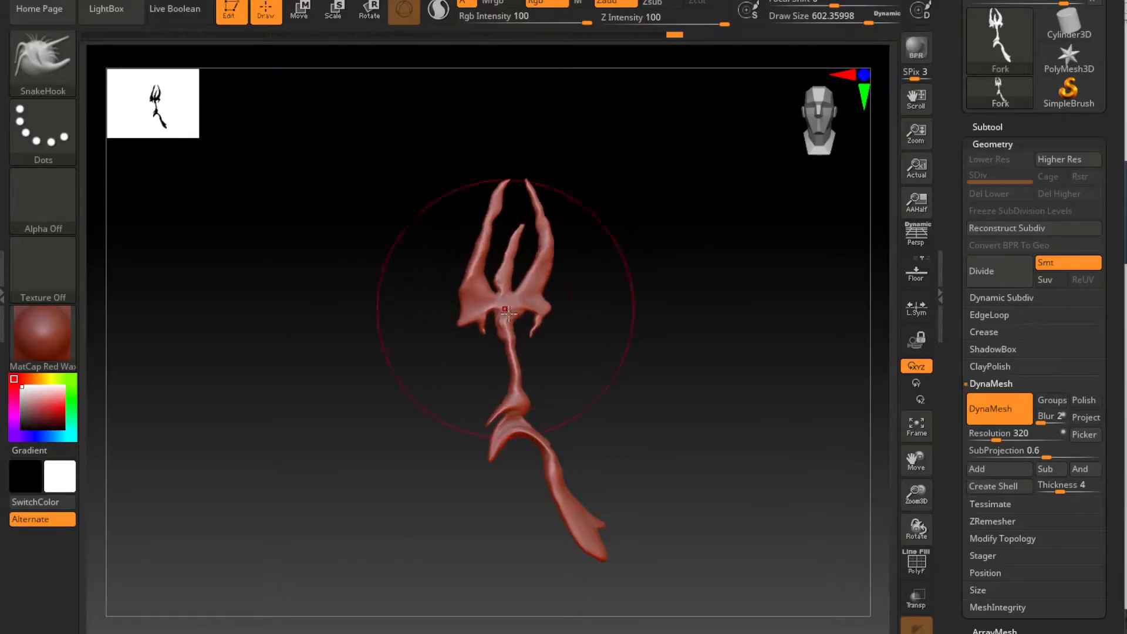
Shift the head and upper shaft right with SnakeHook at draw size about 422, narrowing the mid-shaft spikes.
mouse_move(498, 400)
mouse_down()
mouse_move(554, 430)
mouse_move(534, 393)
mouse_up()
key(ctrl+z)
key(space)
drag(522, 441, 516, 454)
key(ctrl+z)
drag(502, 390, 557, 329)
drag(470, 322, 525, 342)
drag(535, 435, 552, 440)
drag(488, 454, 510, 450)
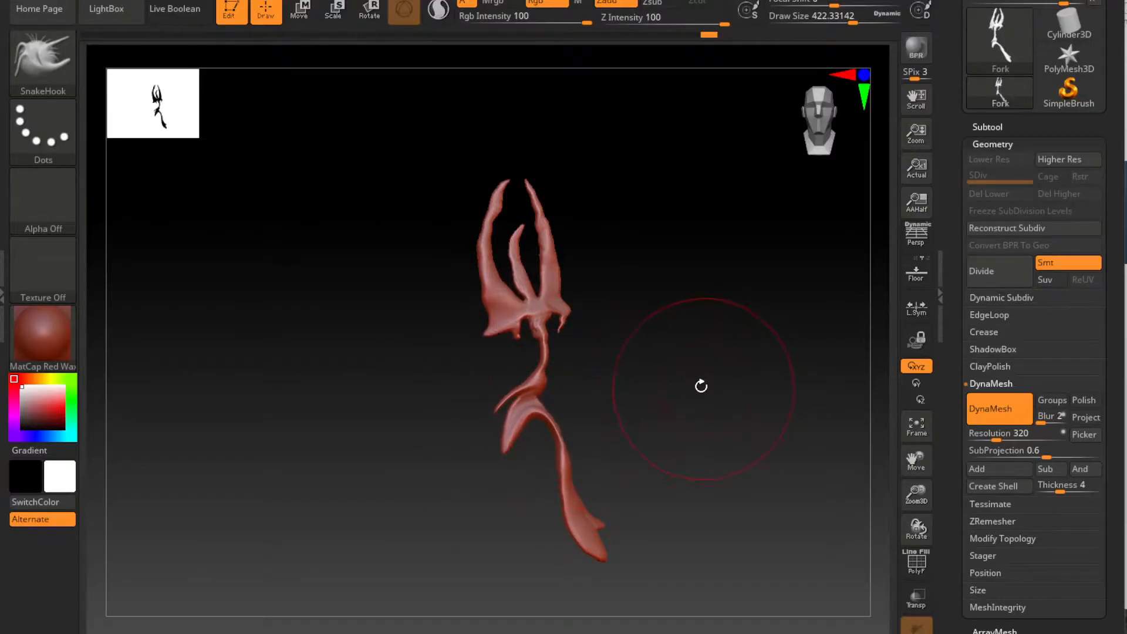
Bend the lower shaft into an angular elbow to the right and stretch its end downward with SnakeHook.
drag(594, 533, 657, 568)
mouse_move(631, 375)
mouse_down()
mouse_move(712, 340)
mouse_move(634, 353)
mouse_up()
drag(561, 471, 599, 424)
drag(682, 412, 666, 420)
drag(609, 479, 566, 495)
mouse_move(616, 532)
mouse_down()
mouse_move(589, 573)
mouse_move(619, 587)
mouse_up()
drag(596, 458, 573, 451)
alt+drag(643, 531, 636, 434)
At draw size about 262, pull a branch from the shaft's elbow and reshape the lower shaft and its end spike.
key(space)
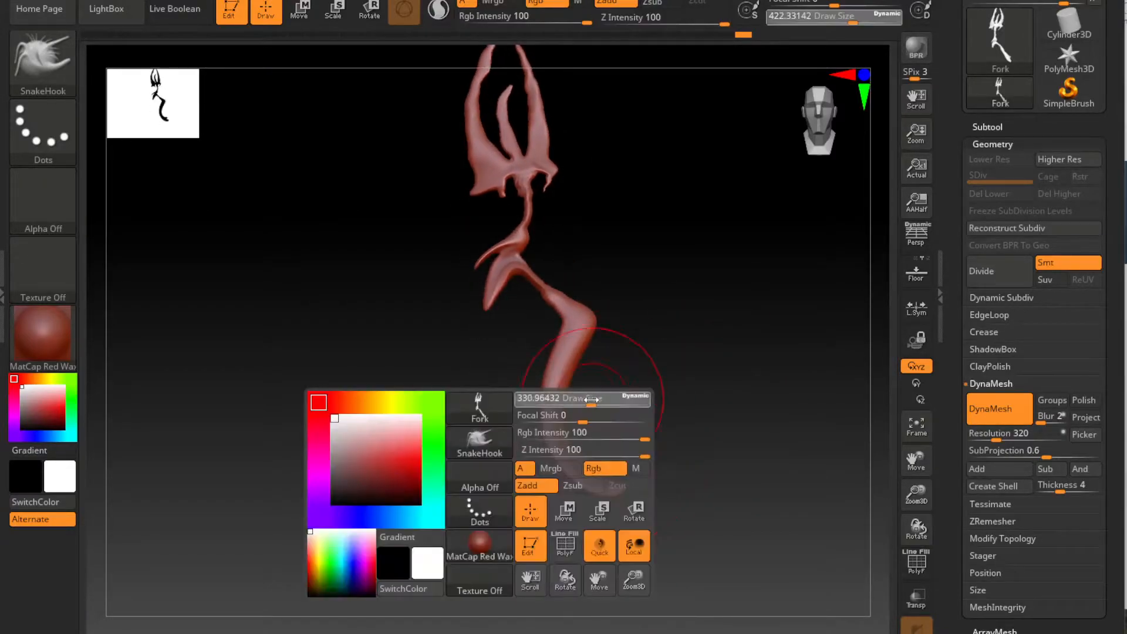
drag(597, 397, 583, 398)
drag(613, 492, 591, 524)
drag(617, 461, 628, 455)
drag(577, 481, 552, 490)
mouse_move(681, 398)
mouse_down()
mouse_move(609, 398)
mouse_move(679, 395)
mouse_move(713, 449)
mouse_up()
mouse_move(616, 415)
mouse_down()
mouse_move(606, 396)
mouse_move(625, 370)
mouse_up()
mouse_move(588, 442)
mouse_down()
mouse_move(574, 464)
mouse_move(603, 457)
mouse_up()
Thicken the narrow shaft section below the head with the Inflat brush and switch back to SnakeHook.
click(42, 93)
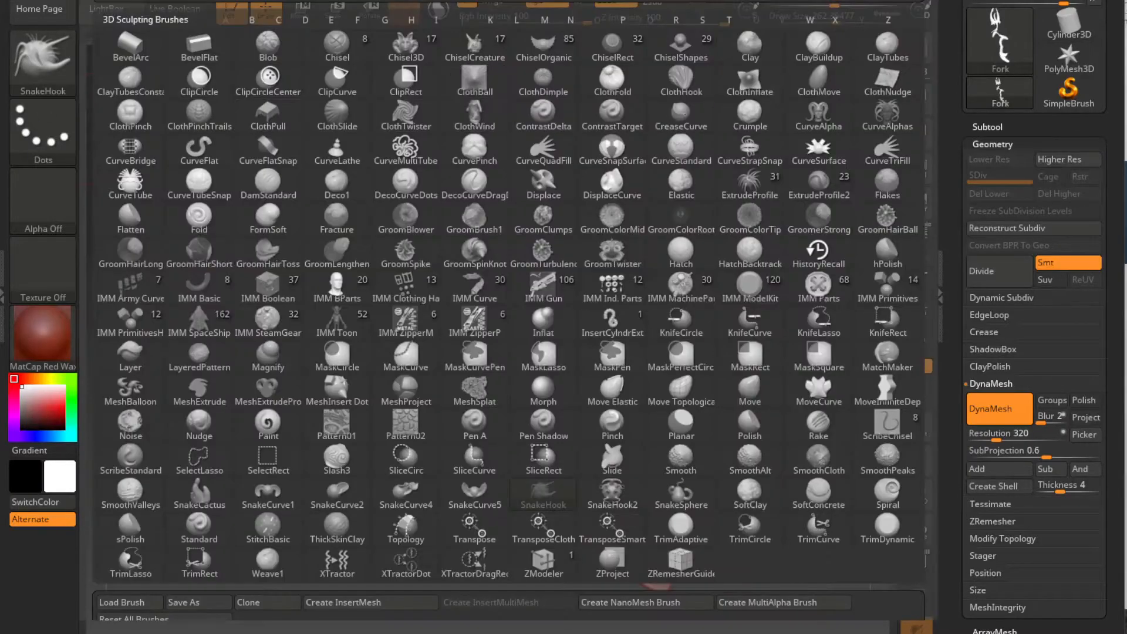
click(552, 346)
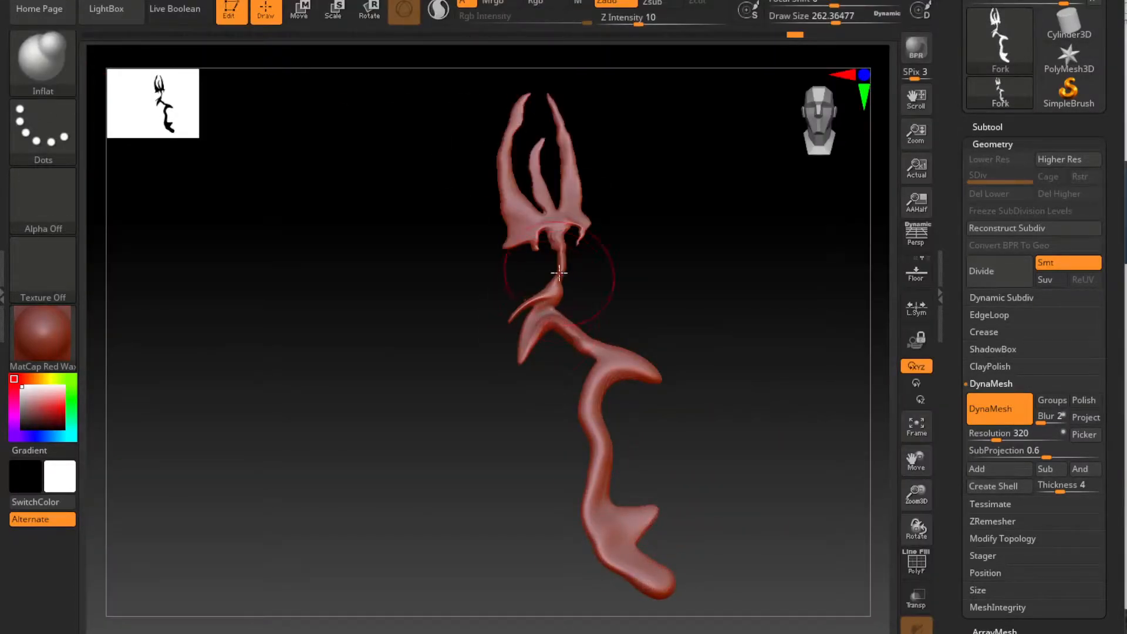
click(43, 62)
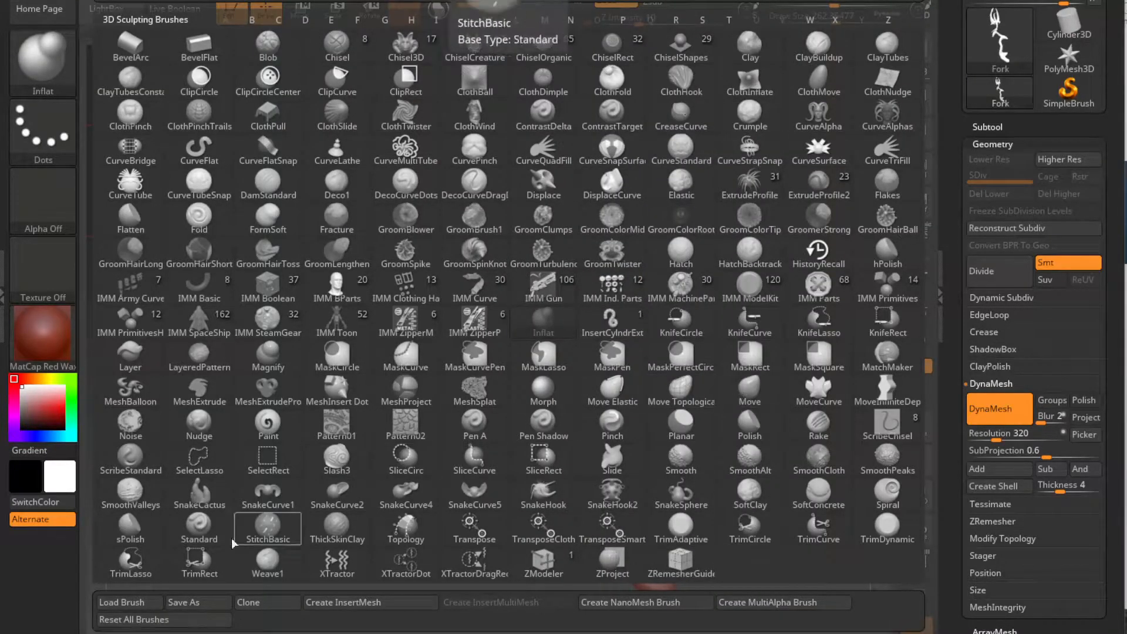
click(543, 492)
click(499, 518)
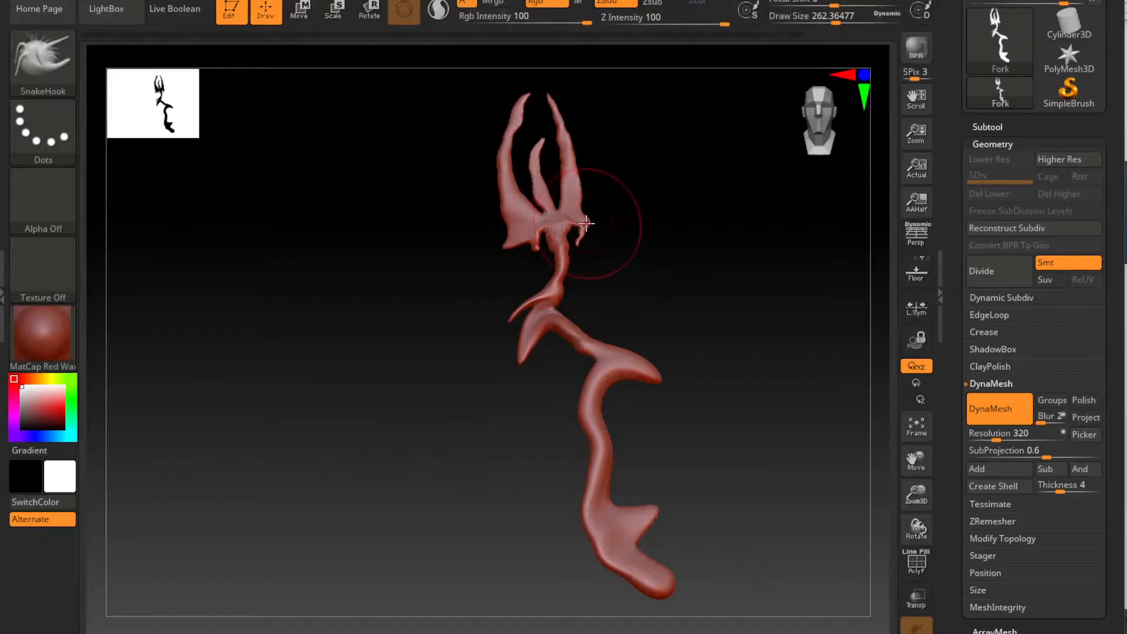
Bow the outer prongs outward with SnakeHook to give the head a rounder outline.
drag(583, 113, 508, 204)
mouse_move(564, 233)
mouse_down()
mouse_move(583, 223)
mouse_move(527, 249)
mouse_up()
key(space)
mouse_move(500, 244)
mouse_down()
mouse_move(481, 249)
mouse_move(481, 206)
mouse_up()
drag(498, 298, 490, 299)
key(space)
drag(516, 345, 535, 345)
mouse_move(500, 314)
mouse_down()
mouse_move(490, 319)
mouse_move(514, 373)
mouse_up()
key(ctrl+z)
drag(498, 218, 510, 231)
Curl the right prong's tip inward and push the left prong outward at draw size about 217.
key(space)
drag(573, 214, 562, 214)
drag(557, 198, 565, 193)
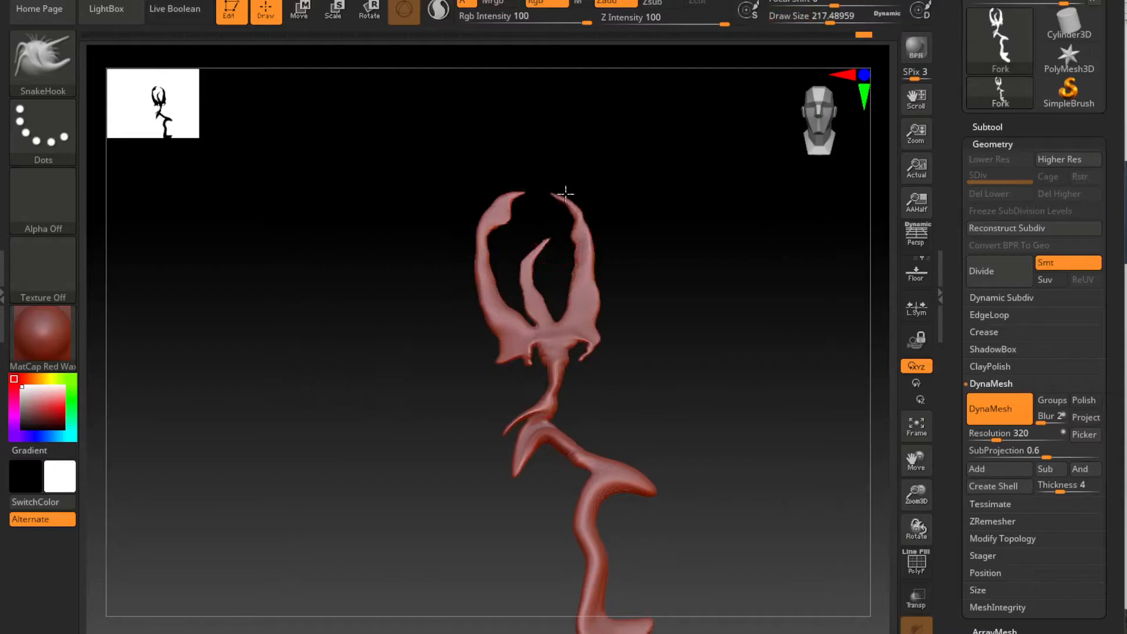
drag(476, 268, 465, 291)
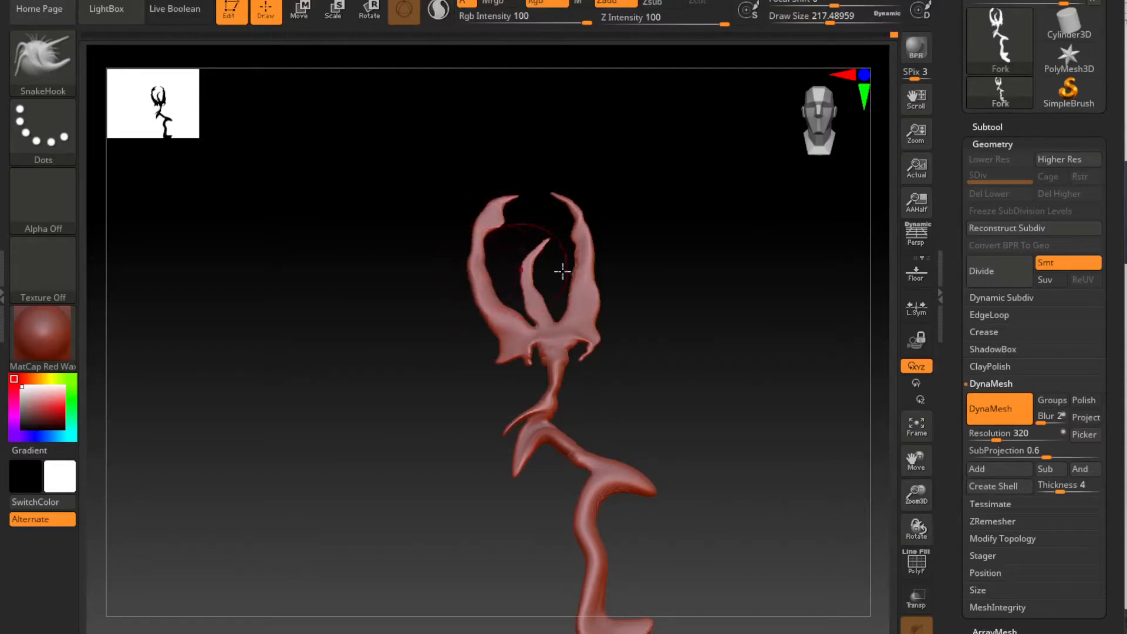
From the side, bend the shaft and head into a deeper curve with SnakeHook at draw size about 492.
mouse_move(717, 366)
mouse_down()
mouse_move(694, 309)
mouse_move(637, 305)
mouse_up()
key(space)
drag(572, 291, 598, 292)
drag(669, 297, 556, 295)
alt+drag(639, 352, 626, 307)
drag(509, 411, 480, 405)
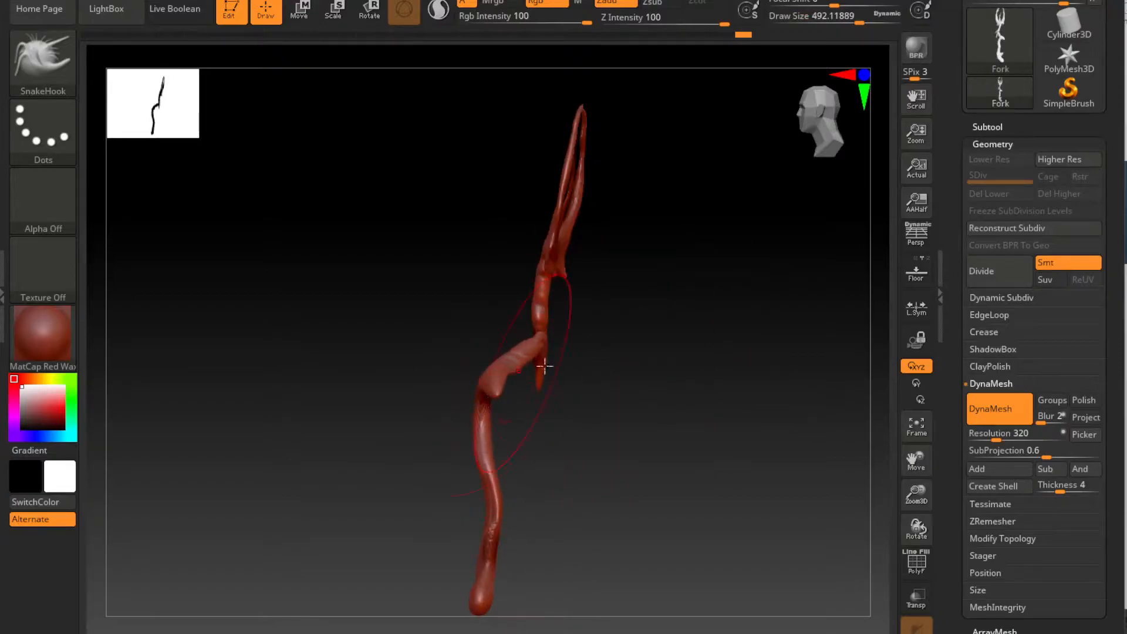
right_drag(528, 367, 527, 324)
mouse_move(527, 319)
mouse_down()
mouse_move(539, 318)
mouse_move(548, 280)
mouse_up()
drag(545, 234, 558, 229)
alt+drag(605, 446, 604, 364)
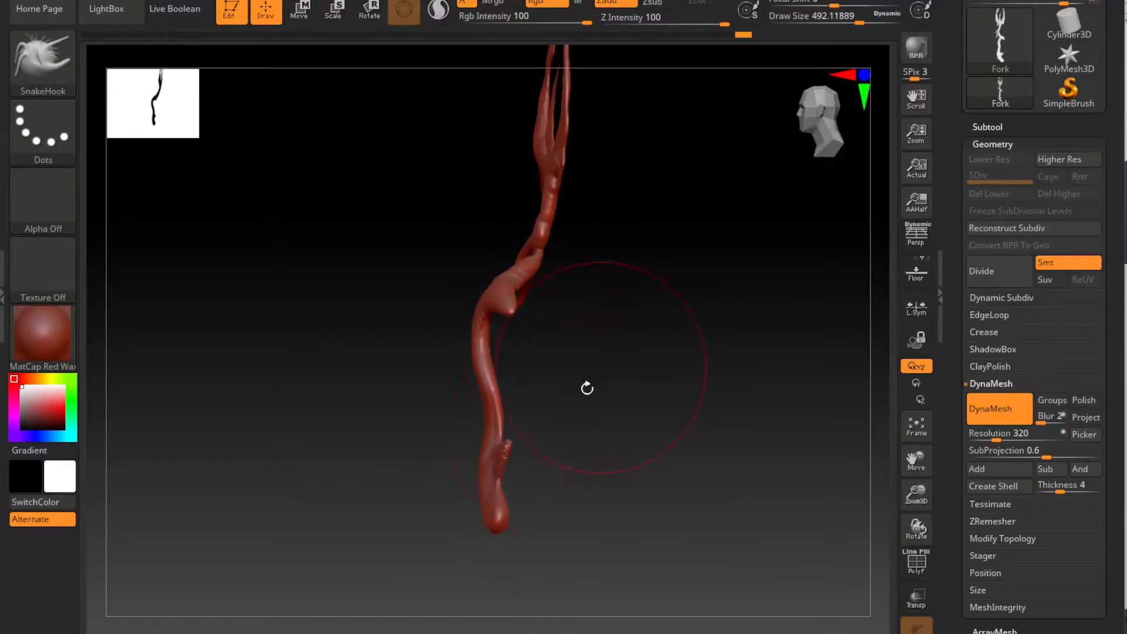
At draw size about 158, sharpen the elbow branch, pull a point from the shaft's end, and remesh with DynaMesh.
drag(763, 337, 628, 298)
key(space)
drag(548, 328, 512, 331)
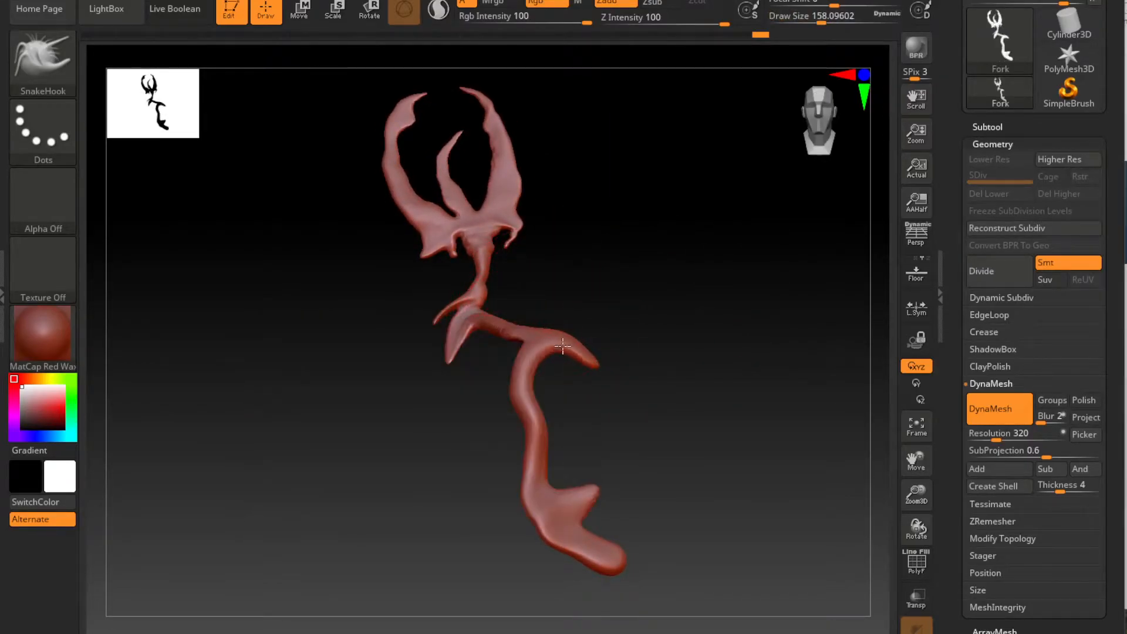
drag(674, 435, 679, 433)
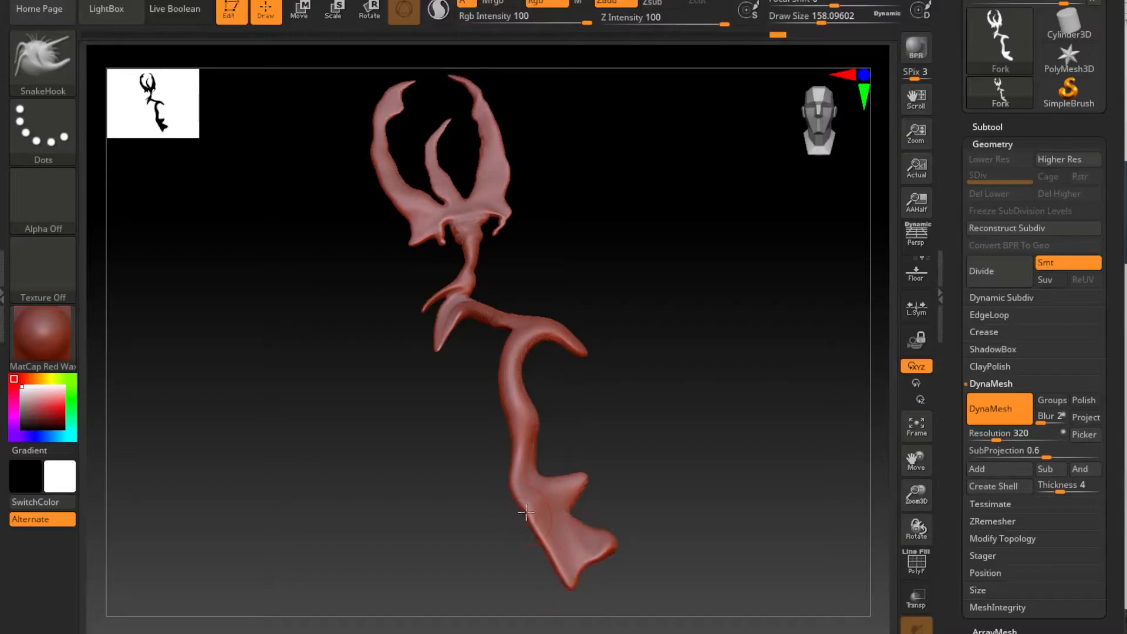
drag(530, 541, 526, 542)
ctrl+drag(732, 463, 676, 436)
From the back, pull a long pointed spike from the shaft's end with SnakeHook at draw size about 197.
drag(694, 365, 698, 387)
drag(675, 346, 567, 330)
key(space)
drag(646, 304, 653, 305)
mouse_move(669, 317)
mouse_down()
mouse_move(597, 329)
mouse_move(620, 299)
mouse_up()
key(space)
mouse_move(684, 246)
mouse_down()
mouse_move(685, 232)
mouse_move(720, 217)
mouse_move(839, 226)
mouse_move(762, 223)
mouse_move(755, 280)
mouse_move(659, 259)
mouse_move(519, 397)
mouse_move(492, 376)
mouse_up()
key(space)
drag(479, 415, 463, 439)
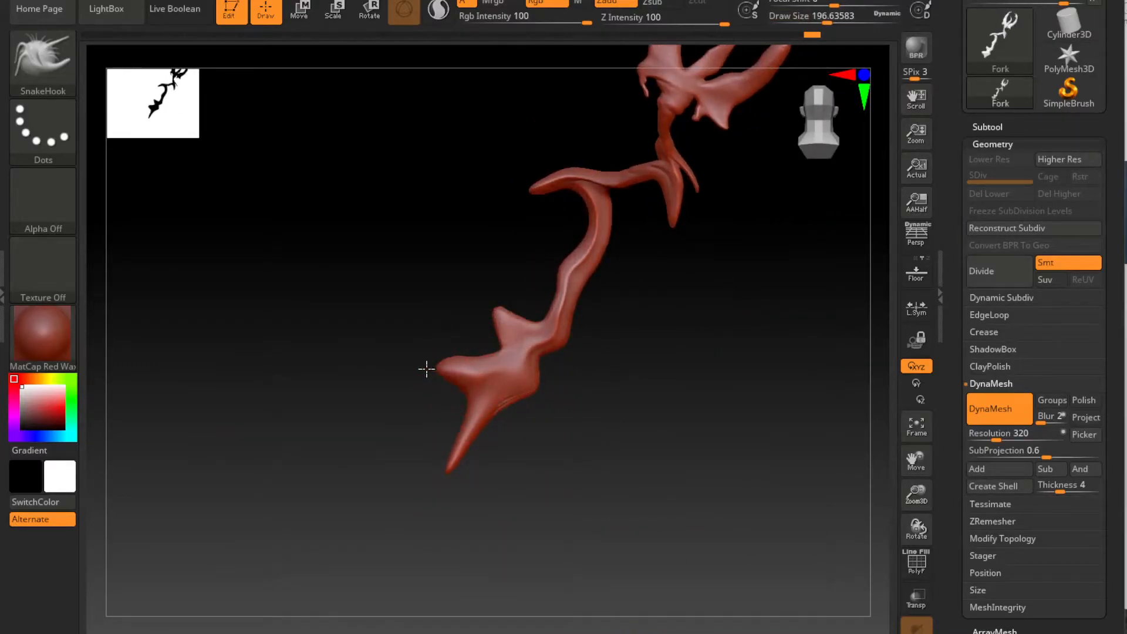
Stretch the shaft's end sideways into a broad lobe with pointed corners.
mouse_move(537, 397)
mouse_down()
mouse_move(578, 297)
mouse_move(589, 511)
mouse_move(656, 495)
mouse_up()
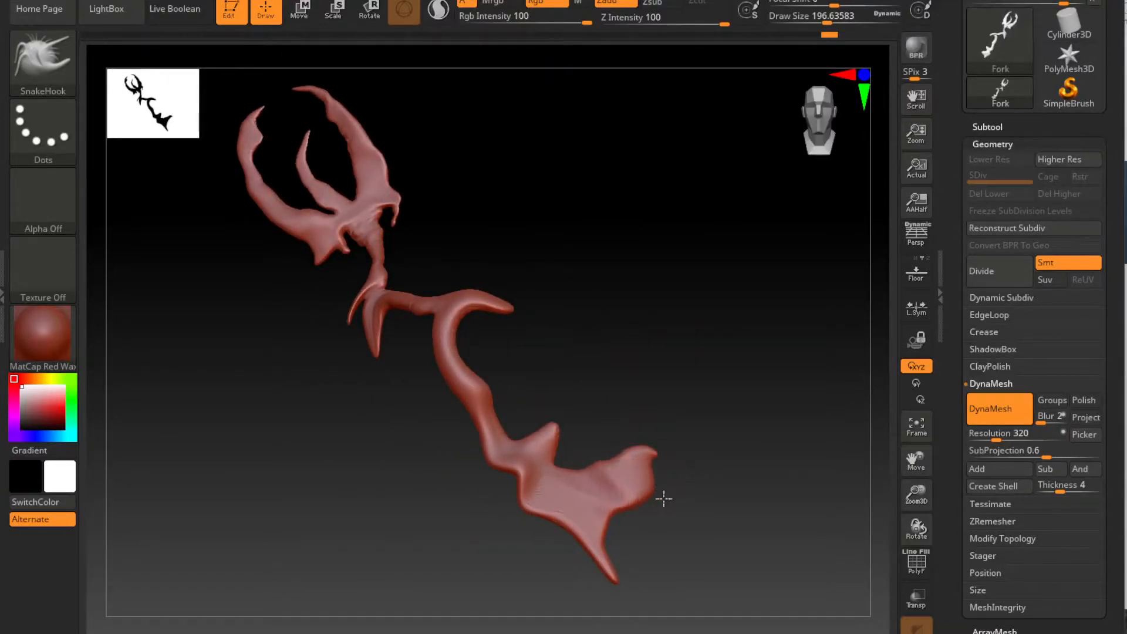
mouse_move(650, 537)
mouse_down()
mouse_move(671, 380)
mouse_move(629, 397)
mouse_move(441, 342)
mouse_move(653, 411)
mouse_move(697, 367)
mouse_move(654, 524)
mouse_up()
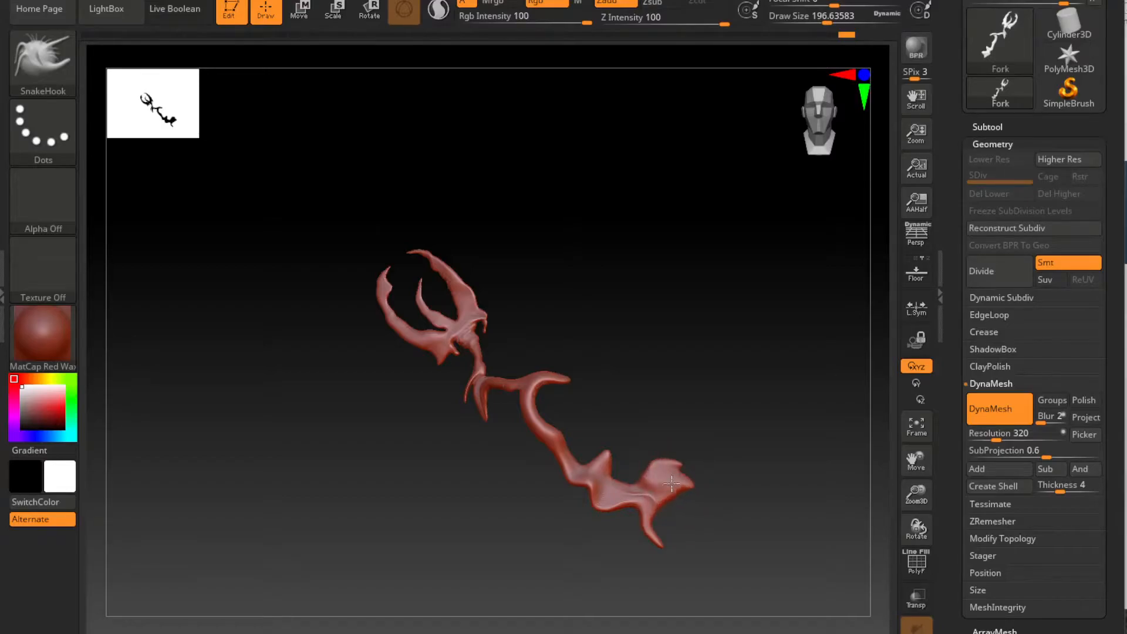
mouse_move(704, 485)
mouse_down()
mouse_move(576, 362)
mouse_move(672, 317)
mouse_move(695, 319)
mouse_move(594, 344)
mouse_move(644, 319)
mouse_move(410, 238)
mouse_up()
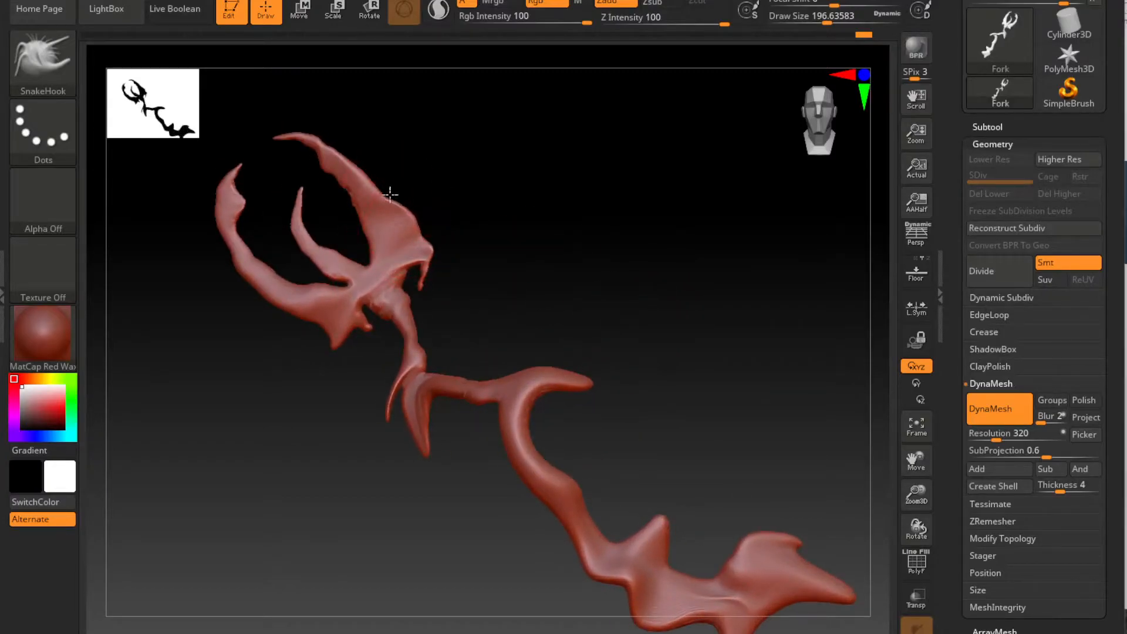
Widen the right prong's outer edge with SnakeHook and thicken the small hook below it with Inflat at draw size about 101.
drag(376, 156, 353, 126)
mouse_move(430, 237)
alt+mouse_down()
mouse_move(512, 404)
mouse_move(548, 446)
mouse_move(533, 404)
alt+mouse_up()
key(space)
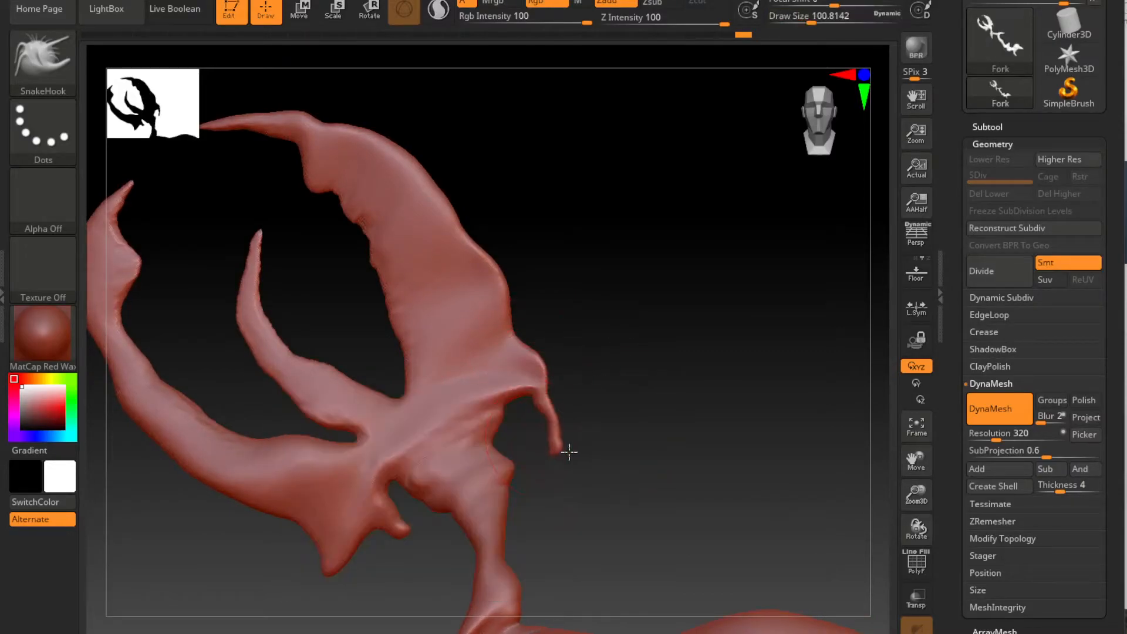
click(51, 64)
click(553, 419)
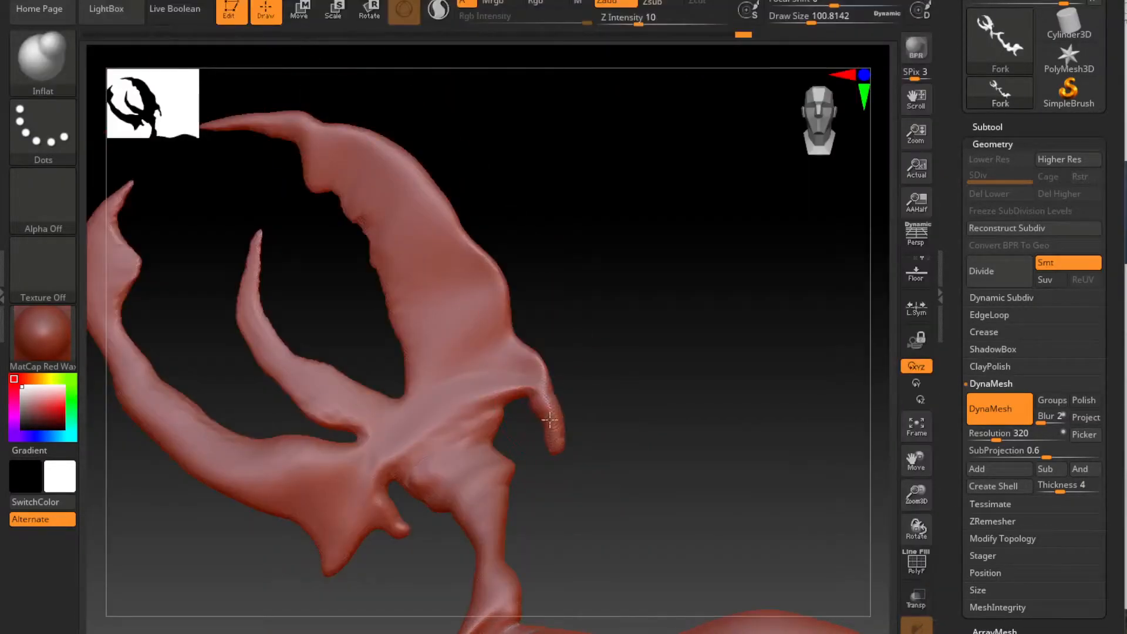
Lengthen the small hook below the right prong into a downward spike with SnakeHook at draw size about 101.
click(46, 66)
click(541, 367)
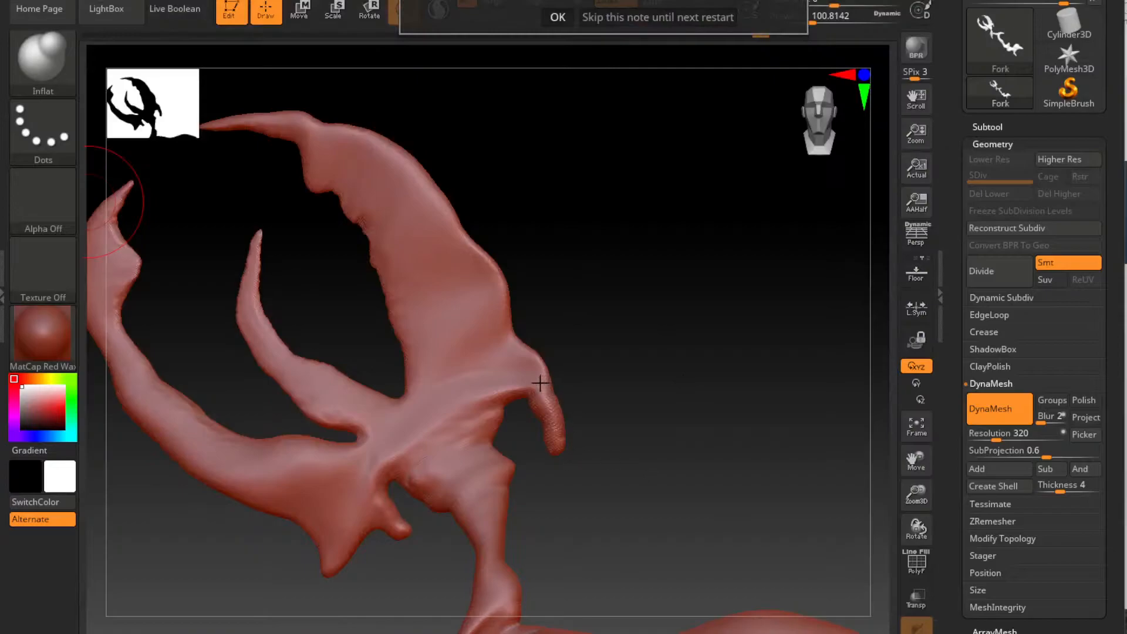
mouse_move(541, 365)
mouse_down()
mouse_move(581, 410)
mouse_move(573, 449)
mouse_up()
mouse_move(559, 538)
mouse_down()
mouse_move(702, 368)
mouse_move(604, 382)
mouse_move(714, 377)
mouse_move(569, 446)
mouse_up()
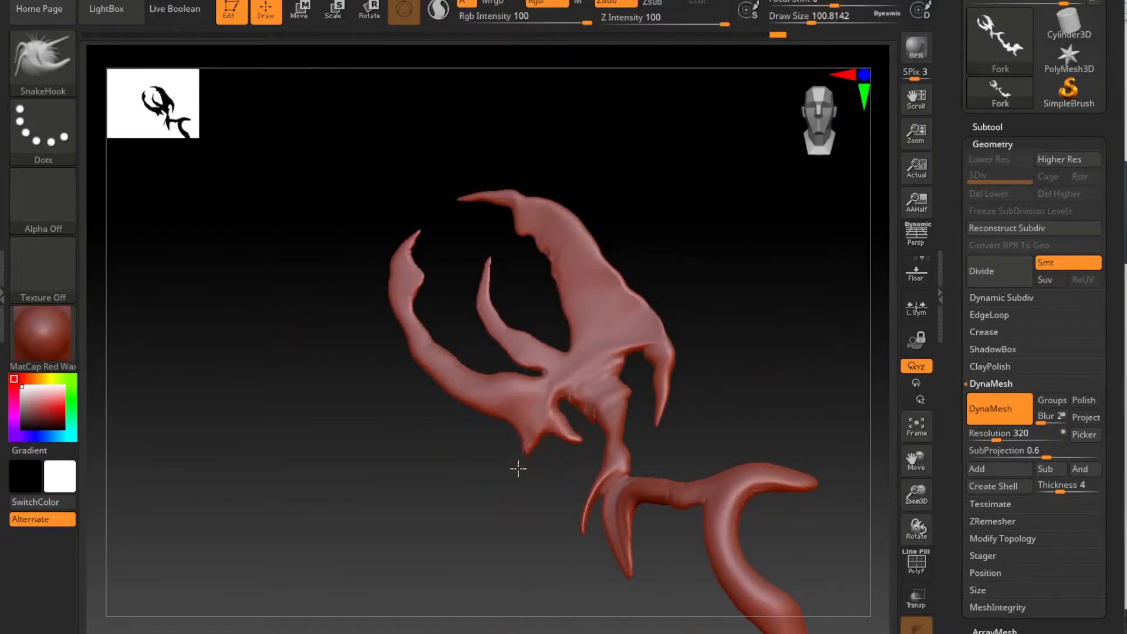
Pull jagged spikes from the lower outer edge of the left prong with SnakeHook, reducing the draw size to about 41.
drag(513, 427, 487, 451)
drag(468, 423, 465, 422)
drag(436, 385, 403, 407)
key(ctrl+z)
key(space)
drag(461, 388, 447, 388)
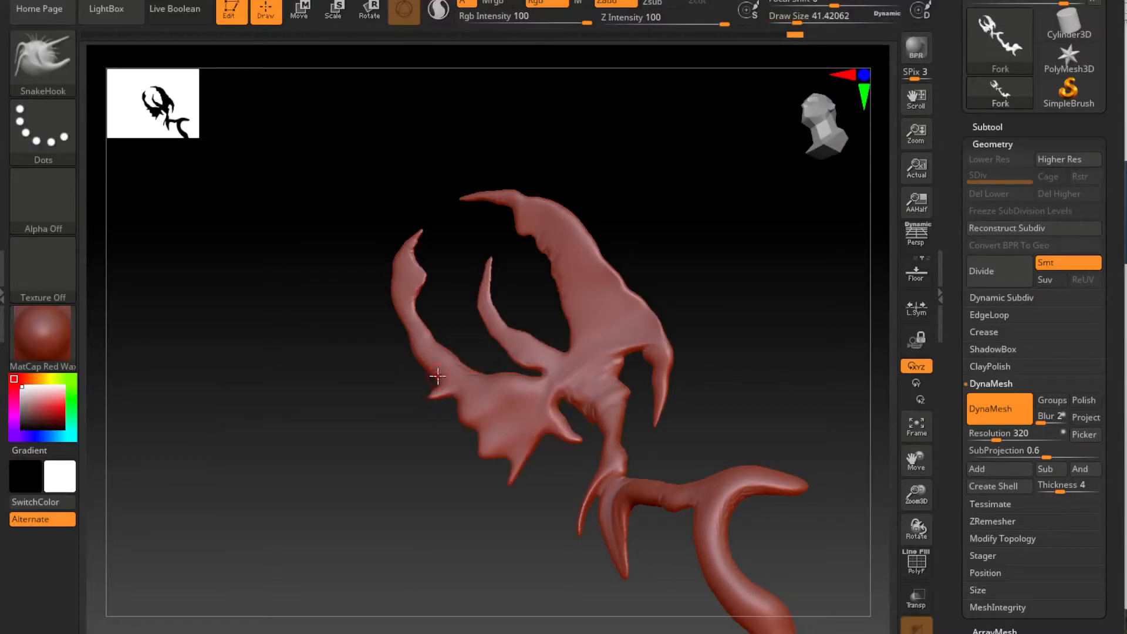
Pull rows of small spikes along the left prong's outer edge and the right prong's inner edge with SnakeHook at draw size about 41.
drag(722, 242, 639, 257)
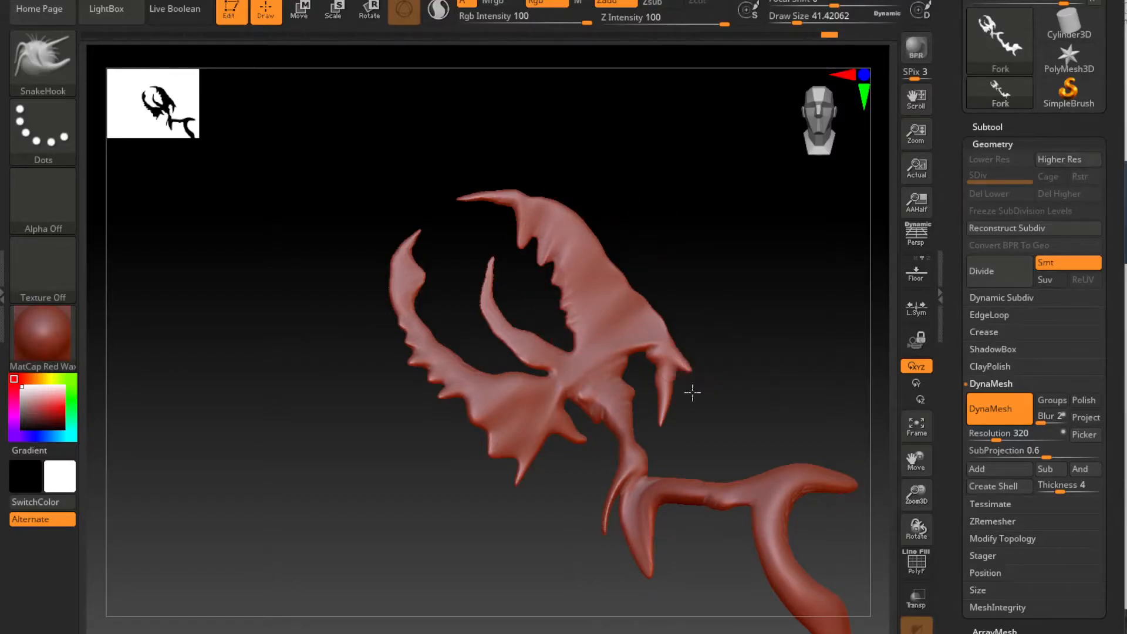
mouse_move(711, 448)
mouse_down()
mouse_move(740, 337)
mouse_move(724, 360)
mouse_move(728, 347)
mouse_move(707, 340)
mouse_up()
Thicken the thin prongs and their spikes with the Inflat brush at draw size about 128.
key(b)
key(i)
key(n)
key(space)
drag(618, 207, 637, 207)
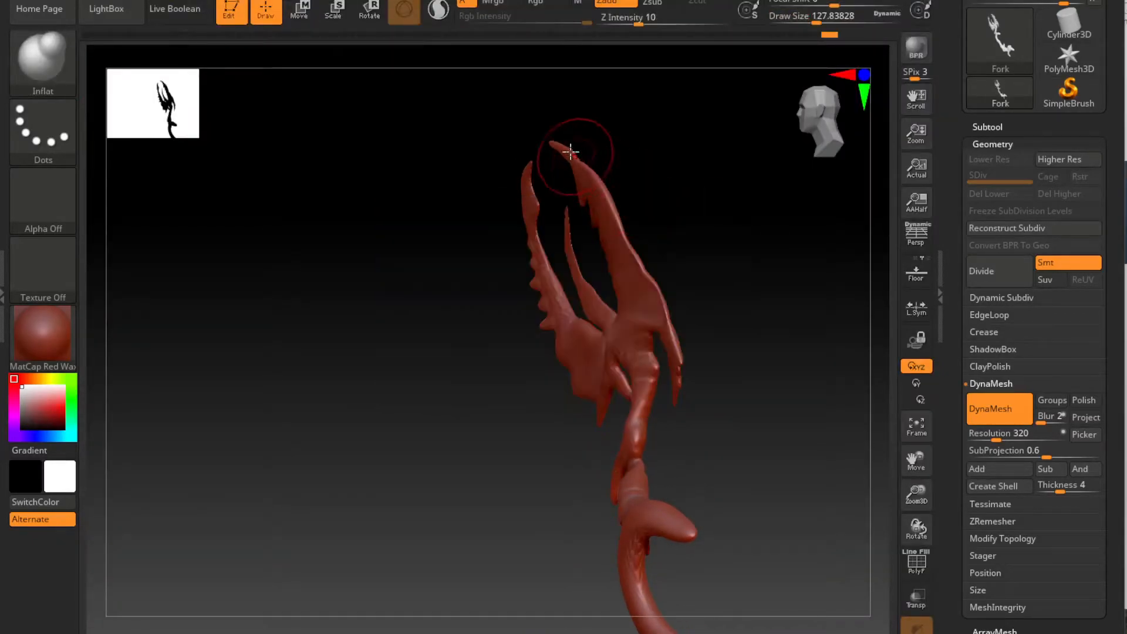
drag(673, 372, 767, 270)
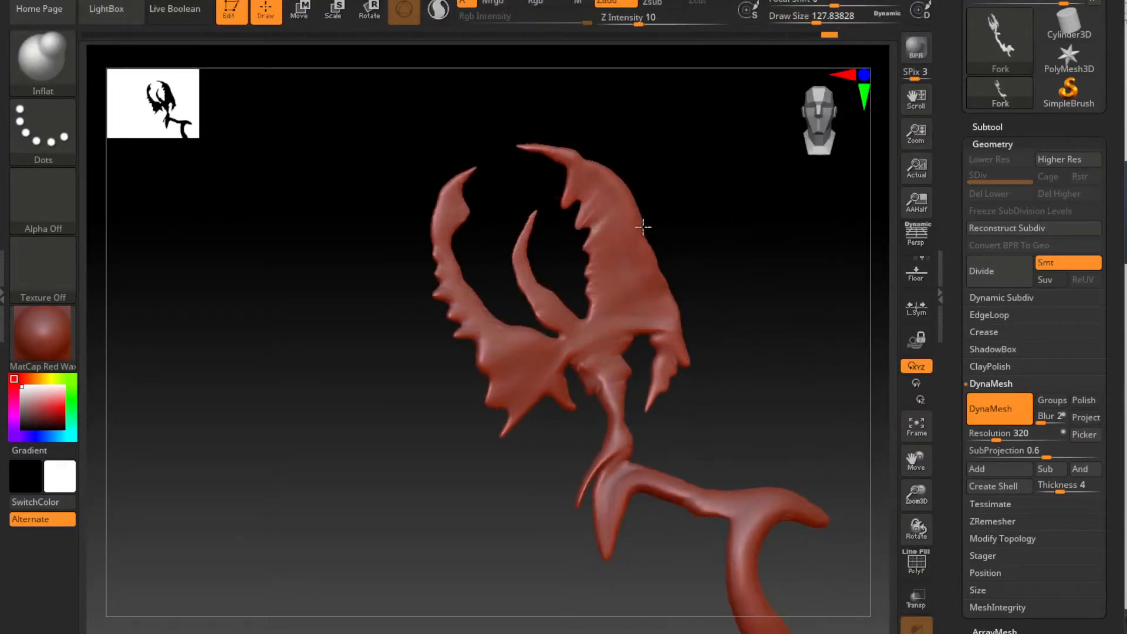
drag(721, 325, 512, 287)
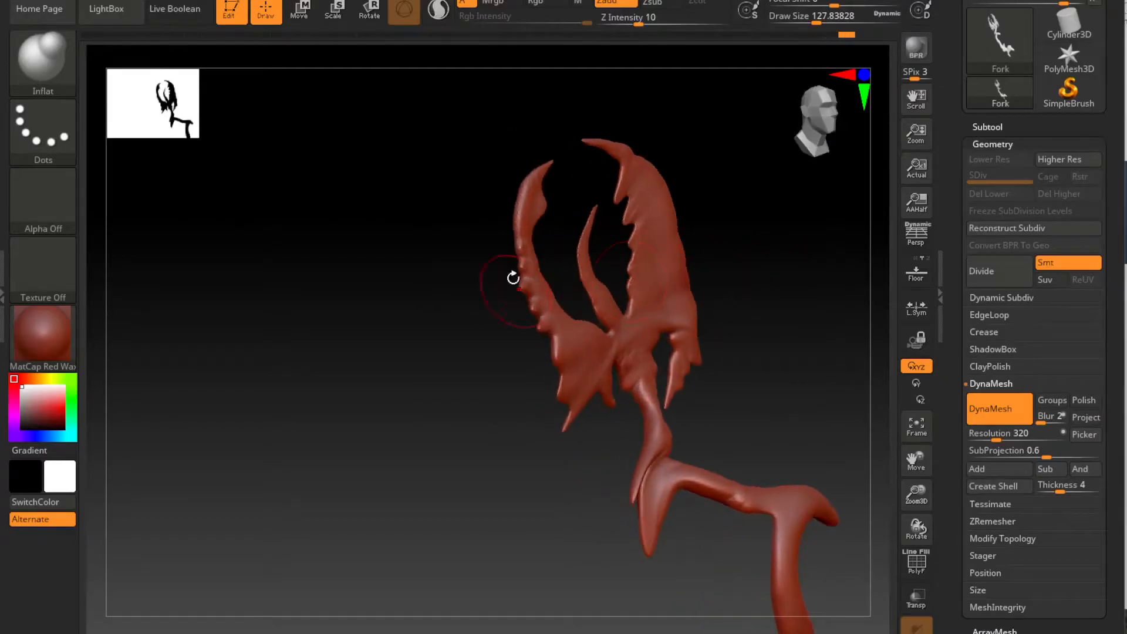
shift+drag(757, 267, 797, 246)
drag(594, 214, 608, 303)
Thicken the neck, crossbar and upper shaft below the prongs with Inflat.
mouse_move(856, 419)
alt+mouse_down()
mouse_move(731, 282)
mouse_move(711, 285)
mouse_move(723, 290)
alt+mouse_up()
key(space)
click(659, 333)
mouse_move(620, 422)
mouse_down()
mouse_move(673, 349)
mouse_move(630, 355)
mouse_up()
mouse_move(769, 411)
mouse_down()
mouse_move(697, 435)
mouse_move(697, 425)
mouse_up()
alt+drag(830, 430, 742, 364)
mouse_move(637, 284)
mouse_down()
mouse_move(666, 308)
mouse_move(619, 499)
mouse_up()
alt+drag(741, 464, 720, 357)
mouse_move(482, 450)
mouse_down()
mouse_move(569, 461)
mouse_move(531, 476)
mouse_up()
alt+drag(664, 503, 699, 484)
Add volume to the lower shaft and its pointed end lobe with Inflat.
drag(508, 437, 594, 431)
drag(716, 428, 698, 470)
mouse_move(593, 354)
mouse_down()
mouse_move(558, 342)
mouse_move(614, 351)
mouse_up()
drag(737, 397, 711, 399)
drag(412, 391, 499, 423)
mouse_move(707, 449)
mouse_down()
mouse_move(730, 452)
mouse_move(727, 500)
mouse_up()
drag(496, 560, 503, 480)
drag(622, 543, 633, 502)
drag(347, 486, 428, 402)
Raise soft ridges along the curved shaft and crossbar with Inflat, reducing the draw size to about 62.
mouse_move(629, 494)
mouse_down()
mouse_move(731, 496)
mouse_move(667, 380)
mouse_move(710, 368)
mouse_move(520, 280)
mouse_move(742, 350)
mouse_up()
mouse_move(637, 270)
mouse_down()
mouse_move(542, 294)
mouse_move(562, 402)
mouse_move(592, 446)
mouse_up()
mouse_move(622, 376)
mouse_down()
mouse_move(583, 370)
mouse_move(593, 376)
mouse_up()
key(s)
drag(592, 377, 578, 376)
mouse_move(629, 273)
mouse_down()
mouse_move(548, 289)
mouse_move(599, 484)
mouse_up()
mouse_move(752, 390)
mouse_down()
mouse_move(570, 339)
mouse_move(576, 400)
mouse_up()
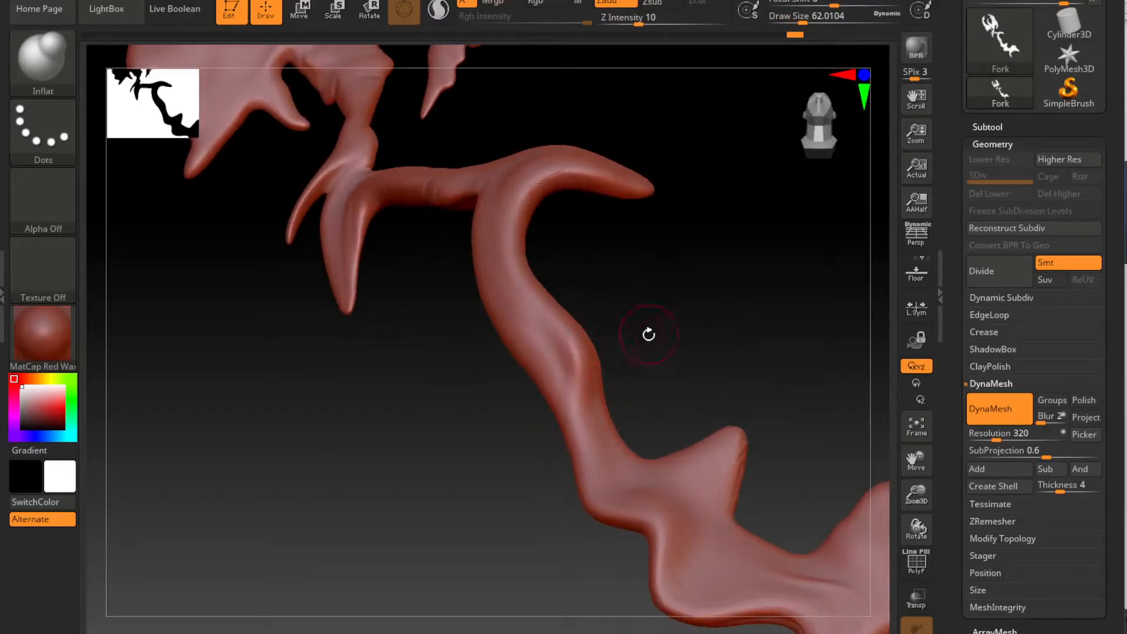
mouse_move(521, 192)
mouse_down()
mouse_move(546, 311)
mouse_move(581, 393)
mouse_up()
drag(693, 328, 660, 269)
mouse_move(593, 391)
mouse_down()
mouse_move(640, 381)
mouse_move(679, 402)
mouse_up()
mouse_move(510, 356)
mouse_down()
mouse_move(558, 434)
mouse_move(658, 531)
mouse_up()
mouse_move(753, 430)
mouse_down()
mouse_move(734, 310)
mouse_move(697, 297)
mouse_move(785, 442)
mouse_move(730, 390)
mouse_up()
mouse_move(517, 372)
mouse_down()
mouse_move(535, 372)
mouse_move(520, 346)
mouse_up()
alt+right_drag(523, 479, 558, 415)
mouse_move(477, 489)
mouse_down()
mouse_move(501, 435)
mouse_move(553, 405)
mouse_up()
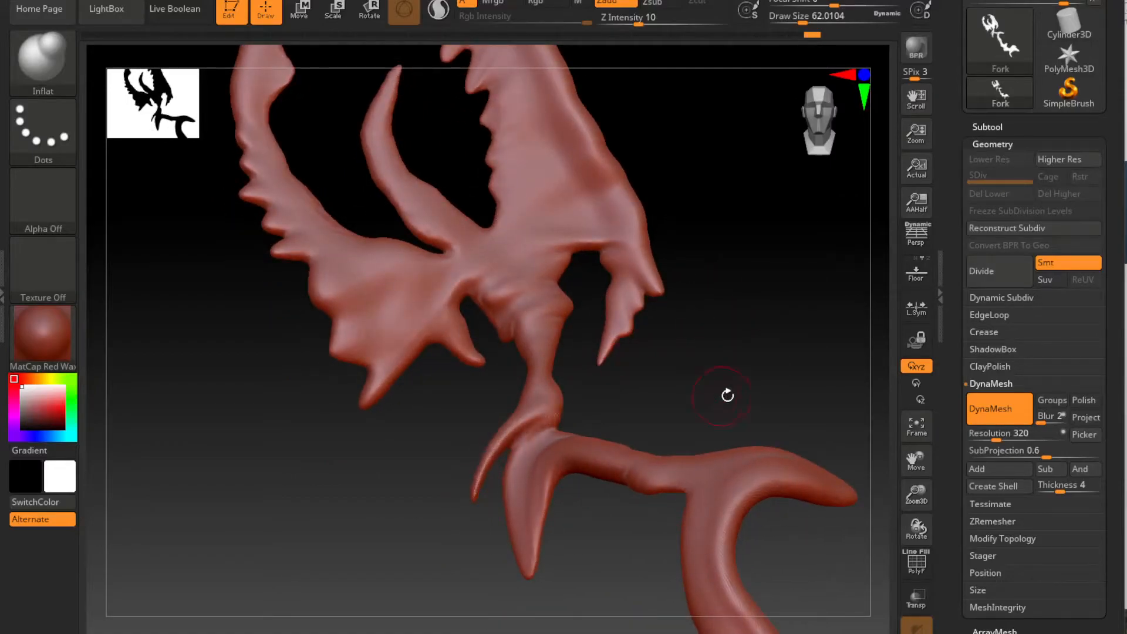
Inflate ribs across the left prong's webbed base and a ridge along the right prong's outer edge at draw size about 62.
drag(723, 395, 698, 392)
mouse_move(309, 271)
mouse_down()
mouse_move(348, 356)
mouse_move(415, 315)
mouse_move(444, 354)
mouse_up()
mouse_move(791, 351)
alt+mouse_down()
mouse_move(817, 415)
mouse_move(829, 494)
alt+mouse_up()
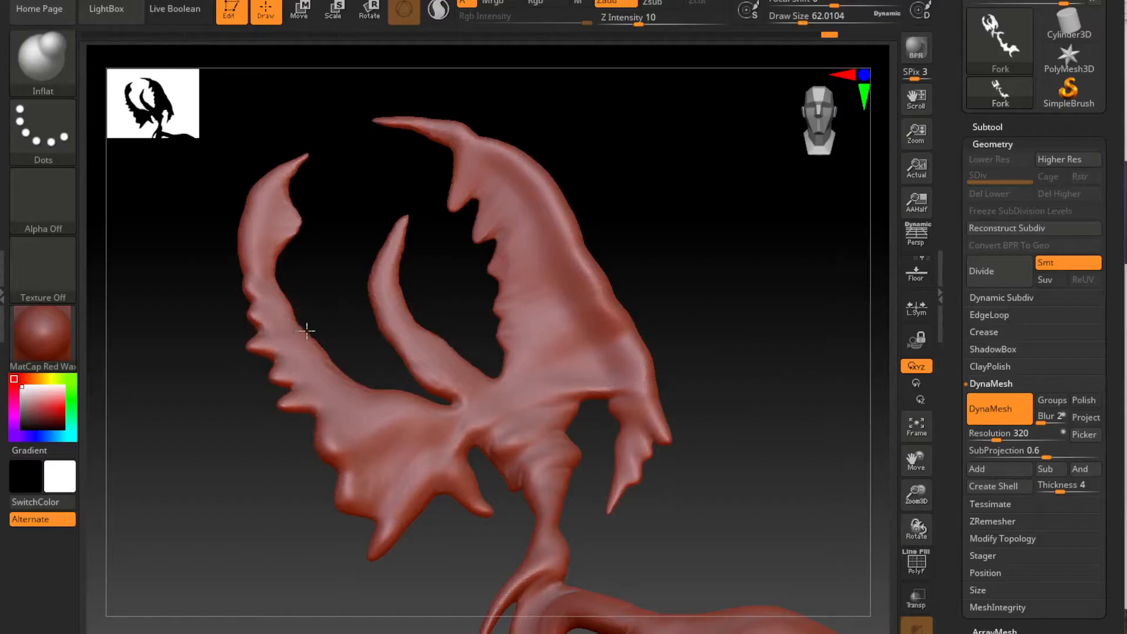
drag(653, 229, 591, 217)
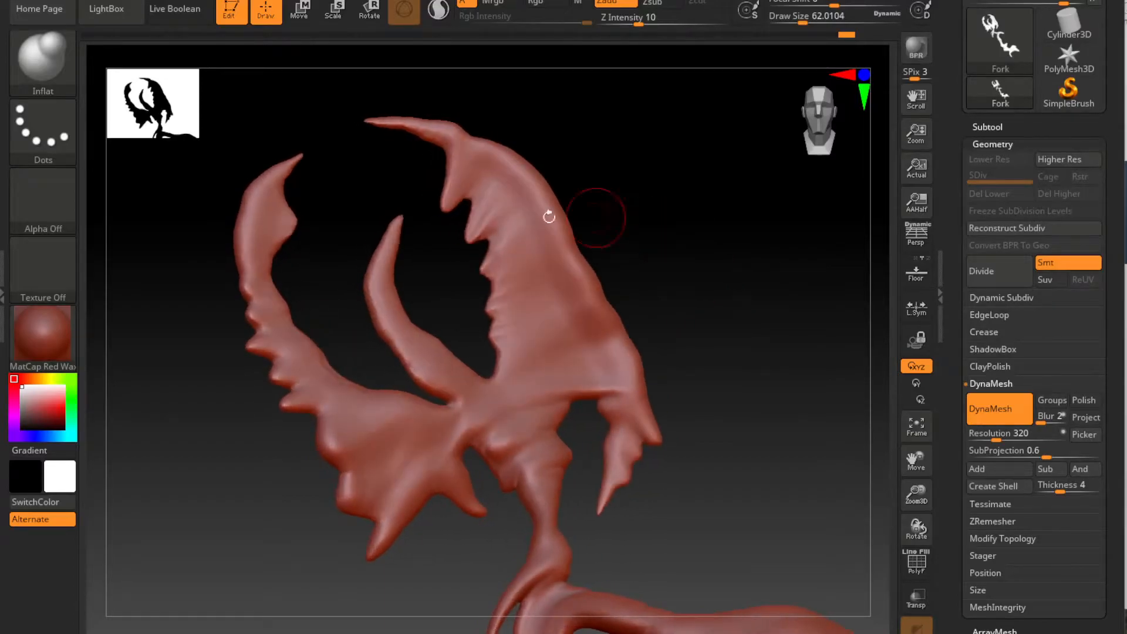
alt+drag(522, 183, 563, 252)
drag(592, 242, 571, 249)
Shape finer ribs running into the spikes of the right and left prongs with Inflat at draw size about 37.
key(space)
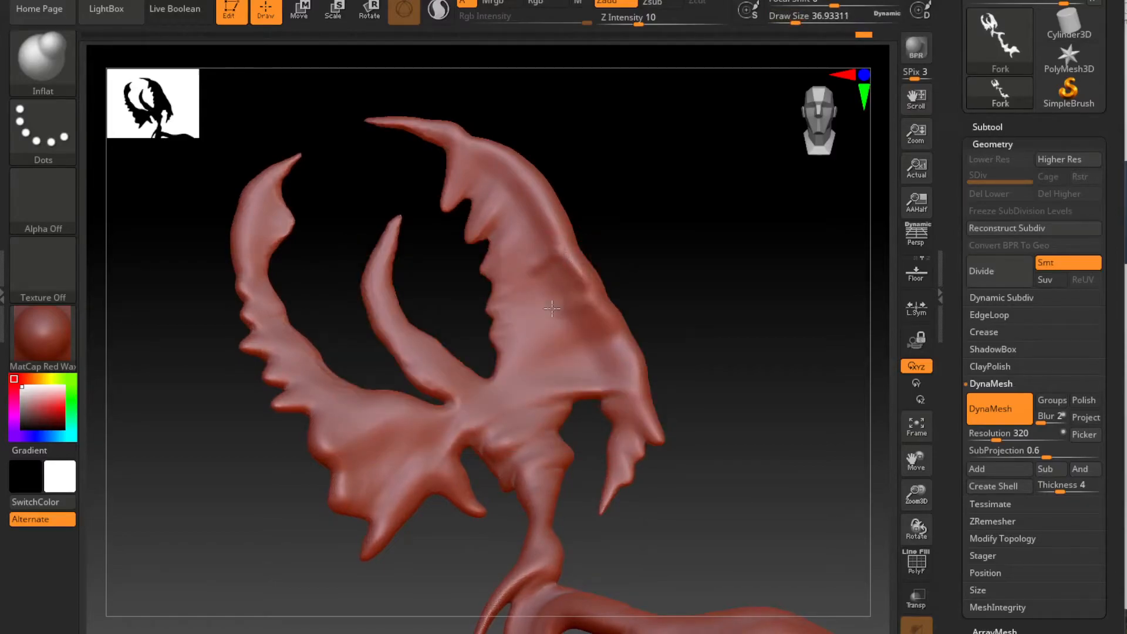
alt+drag(476, 157, 452, 203)
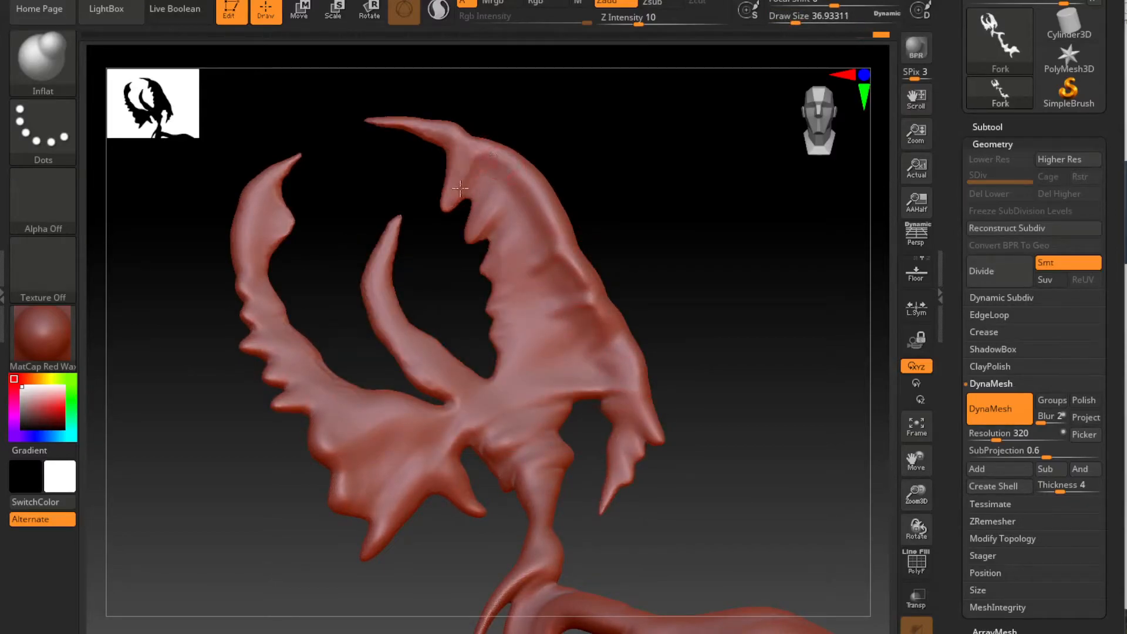
alt+drag(365, 208, 421, 247)
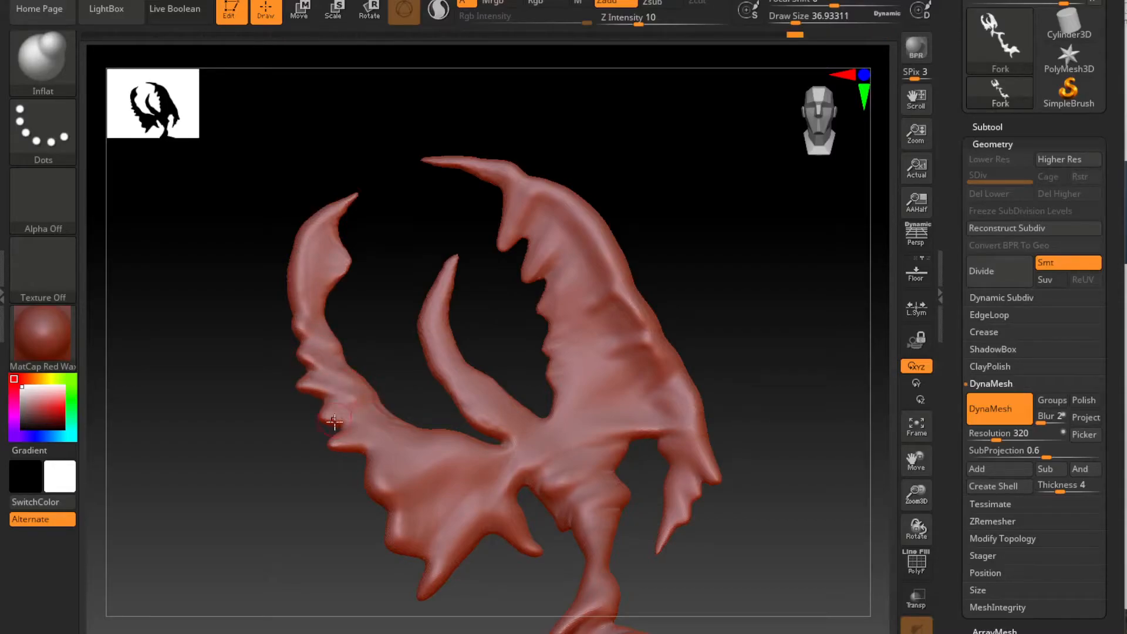
alt+drag(430, 467, 447, 461)
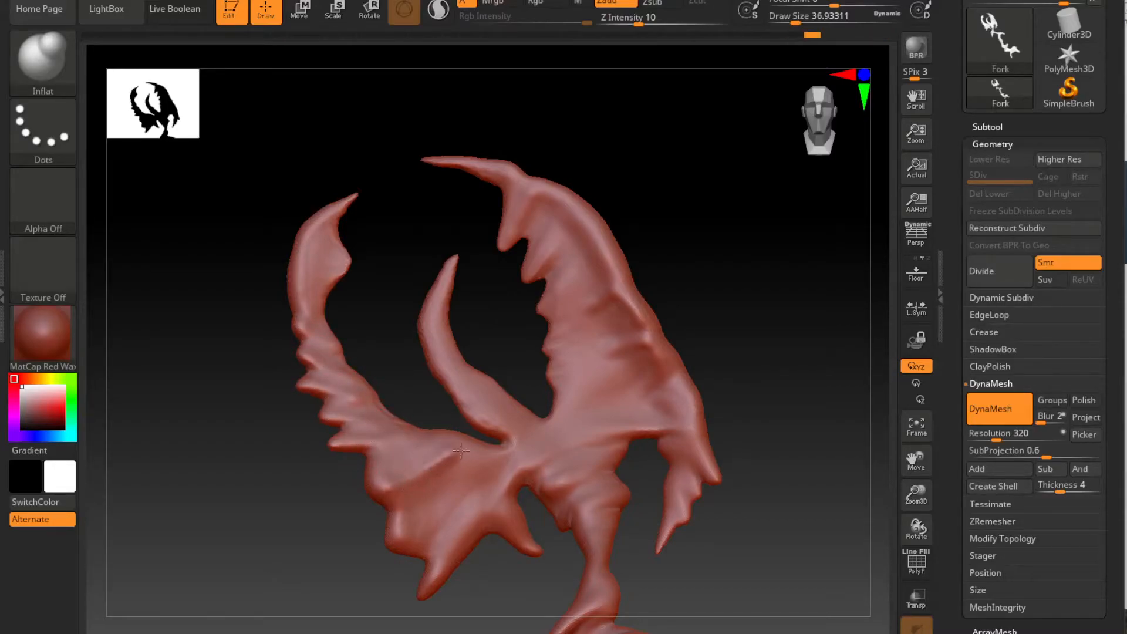
drag(400, 235, 352, 259)
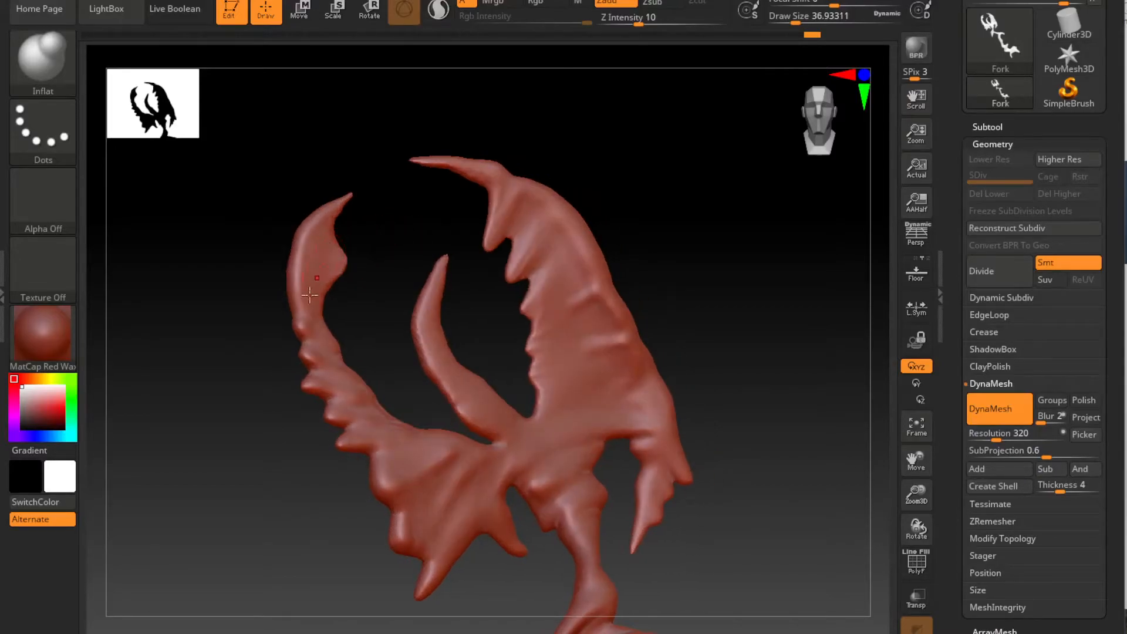
drag(415, 235, 451, 175)
drag(713, 185, 683, 198)
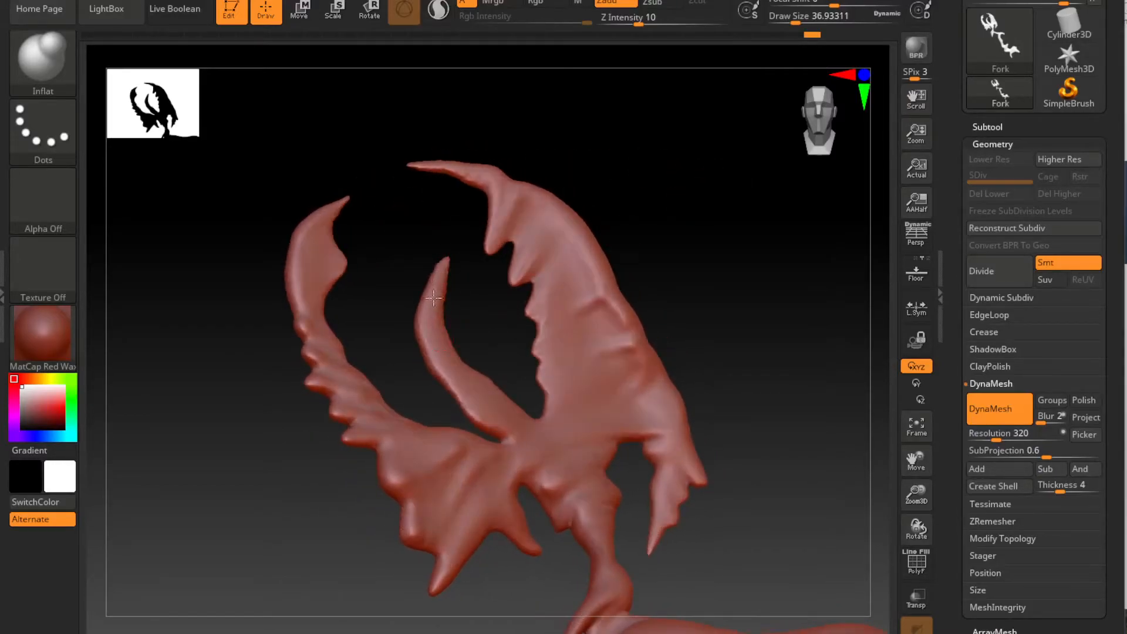
Carve a crease along the right prong's ribs with DamStandard at draw size about 37 and smooth it.
key(b)
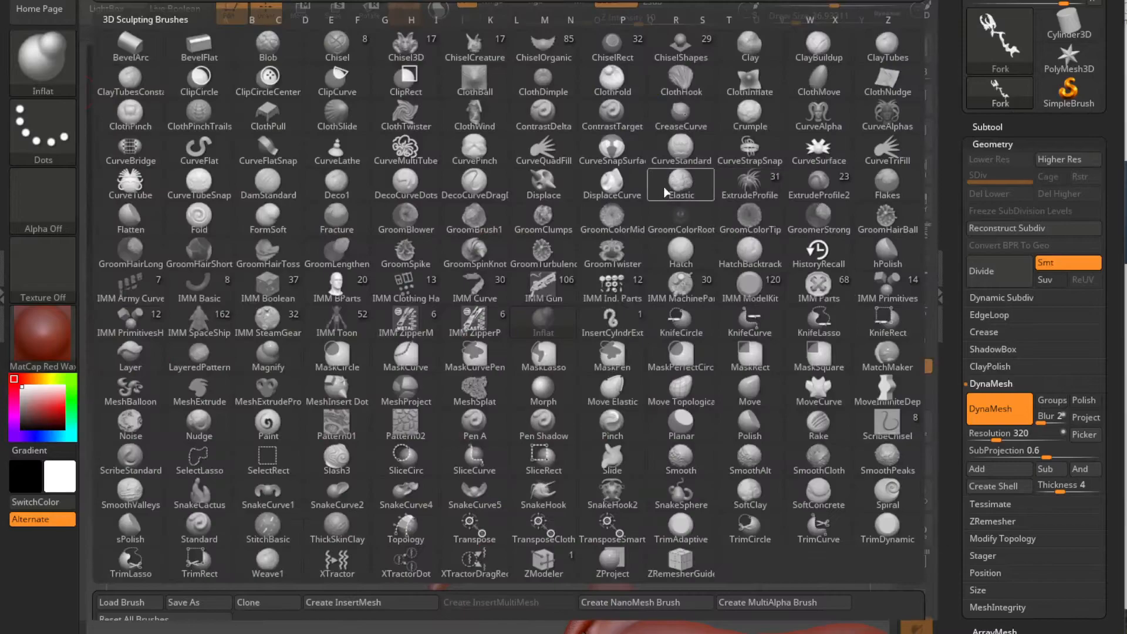
key(d)
key(s)
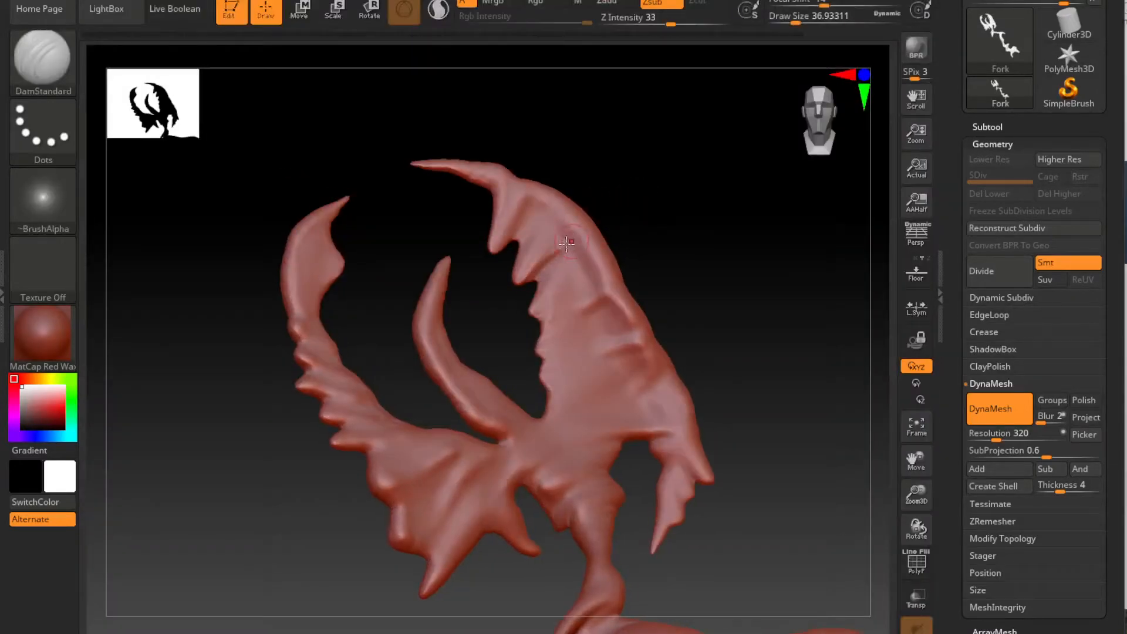
mouse_move(520, 223)
mouse_down()
mouse_move(545, 324)
mouse_move(563, 252)
mouse_up()
key(shift)
Carve creases around the junction of the prongs and neck with DamStandard, smoothing between strokes.
alt+right_drag(626, 434, 521, 395)
drag(522, 407, 488, 405)
key(shift)
key(shift)
mouse_move(424, 436)
mouse_down()
mouse_move(506, 449)
mouse_move(442, 465)
mouse_up()
Carve grooves along the large spur below the neck and down the curved shaft with DamStandard, softening them with Smooth.
mouse_move(628, 551)
alt+right_down()
mouse_move(661, 405)
mouse_move(727, 401)
alt+right_up()
alt+right_drag(728, 401, 681, 347)
mouse_move(465, 491)
mouse_down()
mouse_move(460, 424)
mouse_move(482, 381)
mouse_up()
key(shift)
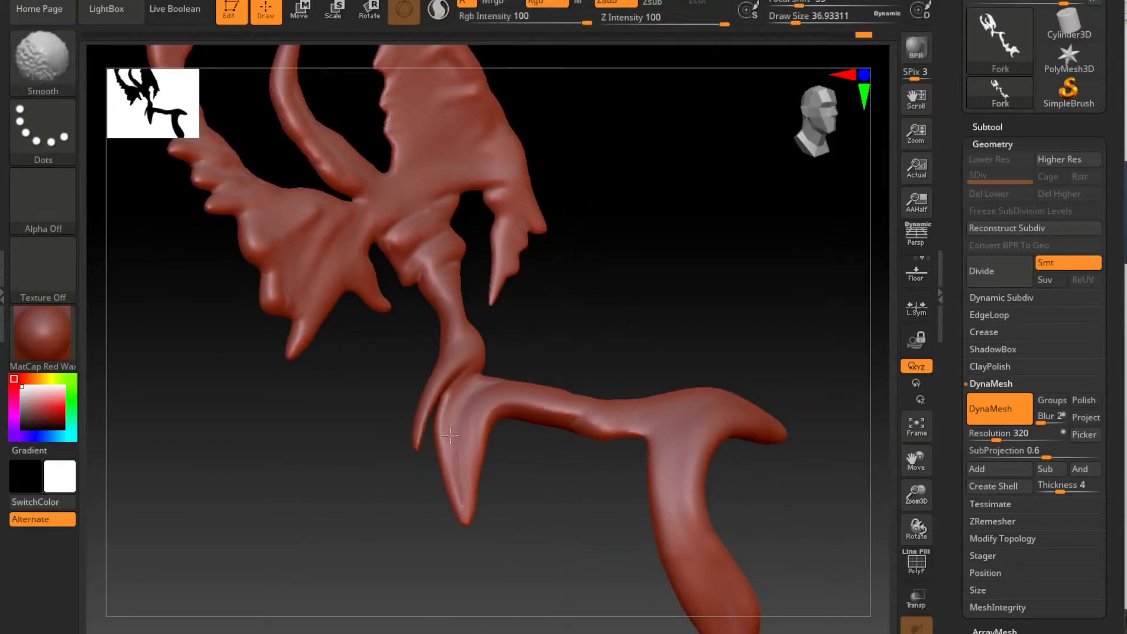
alt+right_drag(813, 512, 709, 379)
drag(574, 371, 629, 490)
key(shift)
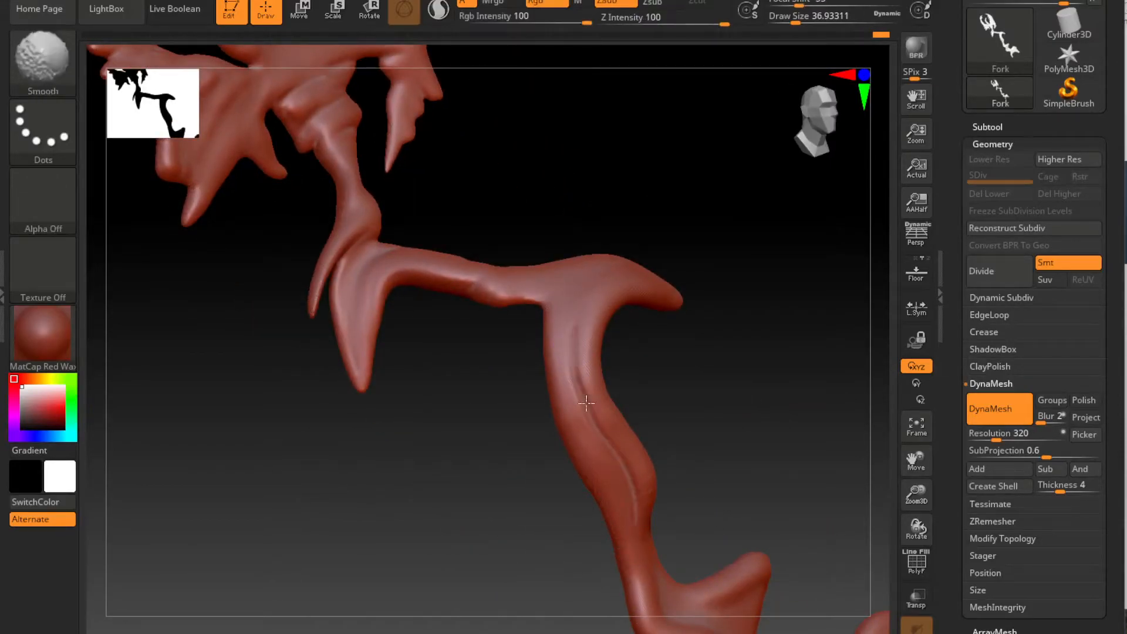
Crease the webbed base of the left prong with DamStandard and smooth the creases.
mouse_move(722, 429)
right_down()
mouse_move(742, 421)
mouse_move(704, 424)
right_up()
alt+right_drag(422, 430, 616, 610)
mouse_move(424, 328)
right_down()
mouse_move(379, 246)
mouse_move(362, 242)
right_up()
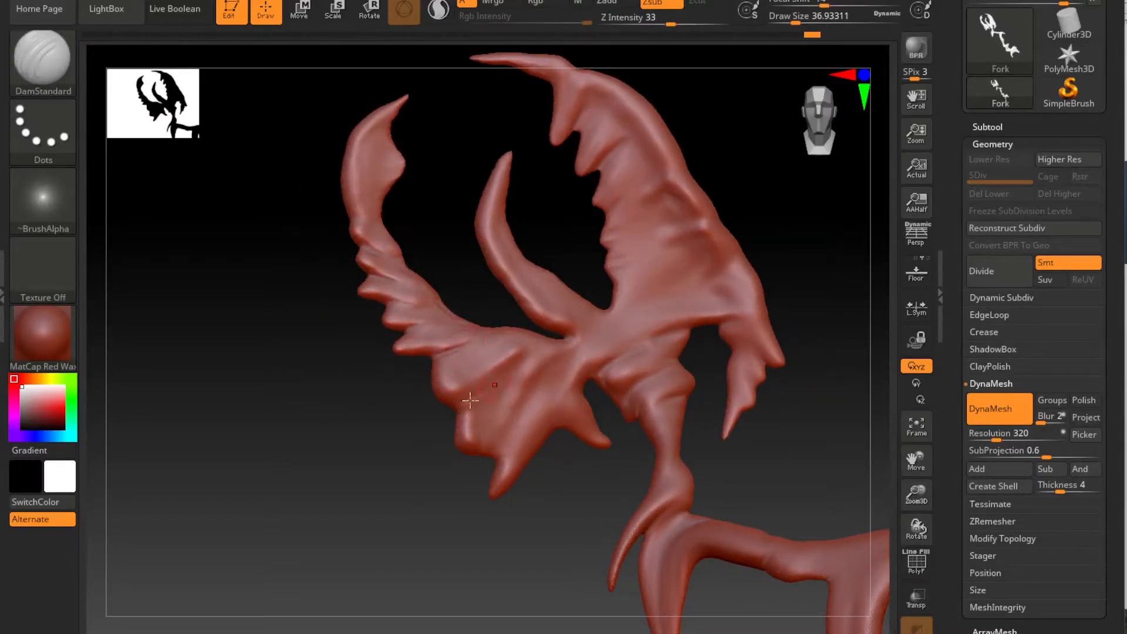
key(shift)
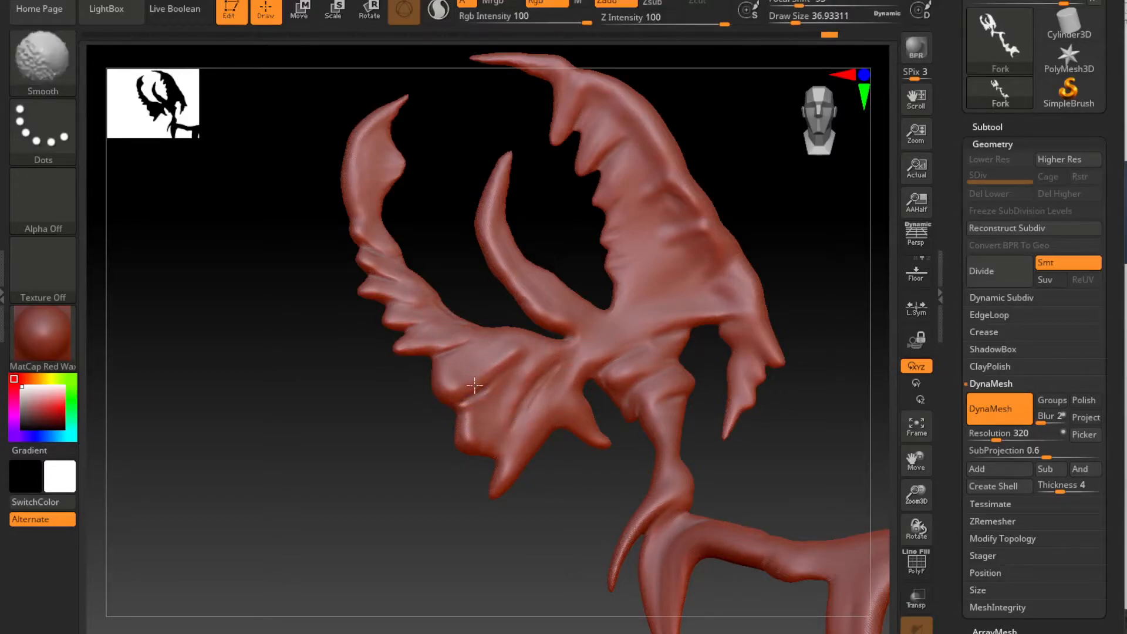
shift+drag(448, 348, 445, 346)
Build up an edge ridge and ribs leading to the spikes on the back of the large prong with the Clay brush.
mouse_move(423, 151)
right_down()
mouse_move(381, 156)
mouse_move(646, 312)
mouse_move(490, 246)
mouse_move(295, 369)
right_up()
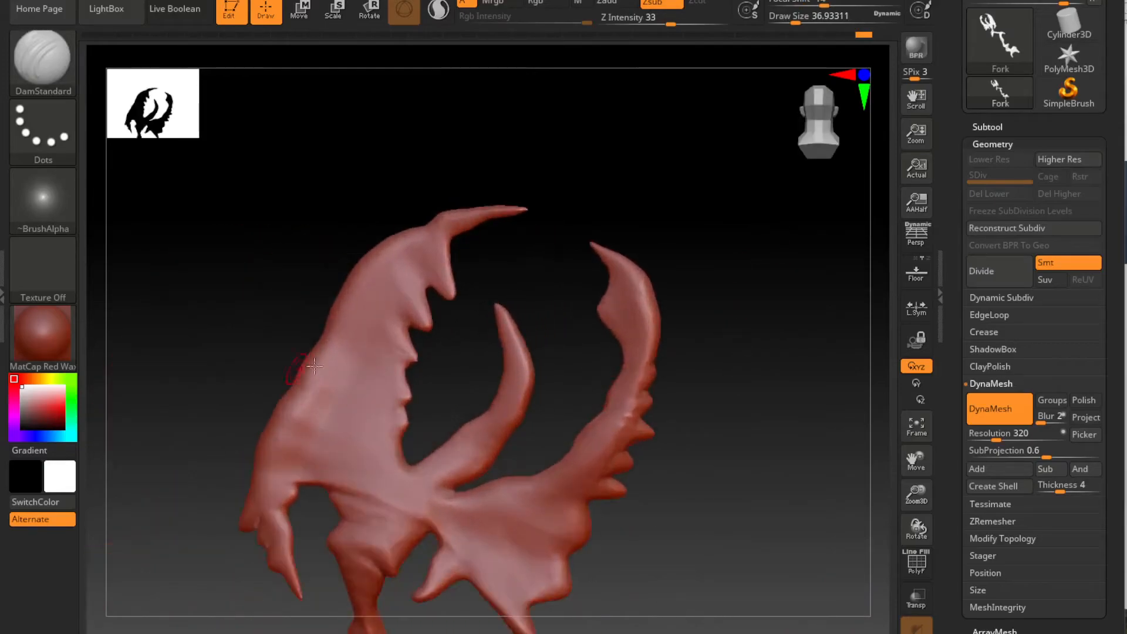
key(b)
click(746, 47)
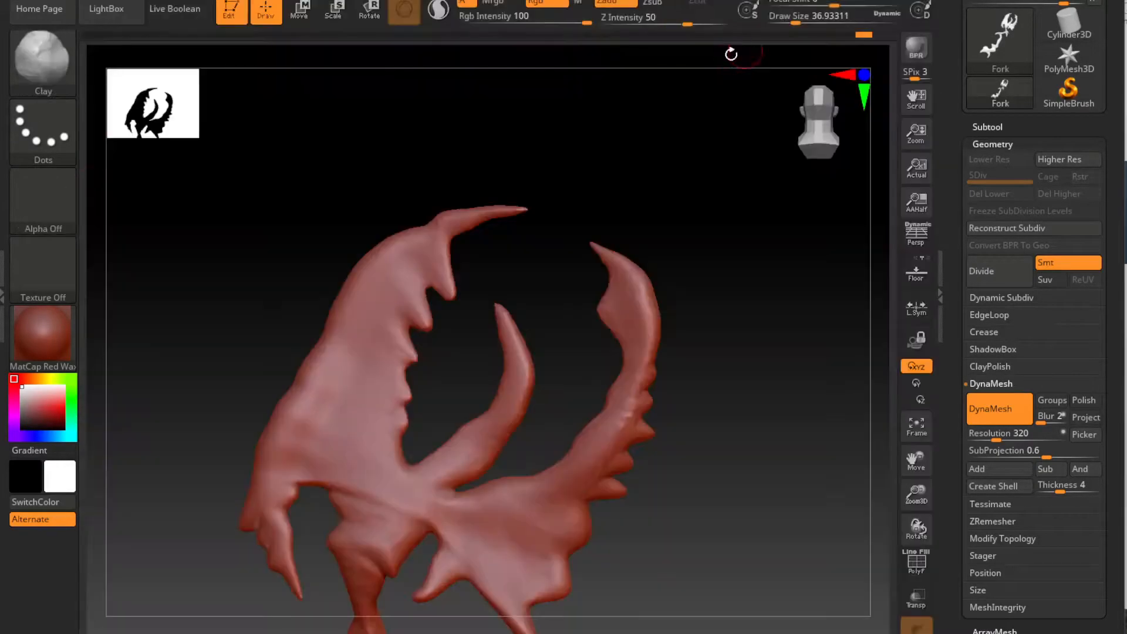
drag(374, 257, 411, 235)
click(367, 295)
drag(400, 294, 424, 319)
drag(432, 262, 450, 291)
mouse_move(364, 323)
mouse_down()
mouse_move(409, 356)
mouse_move(404, 399)
mouse_up()
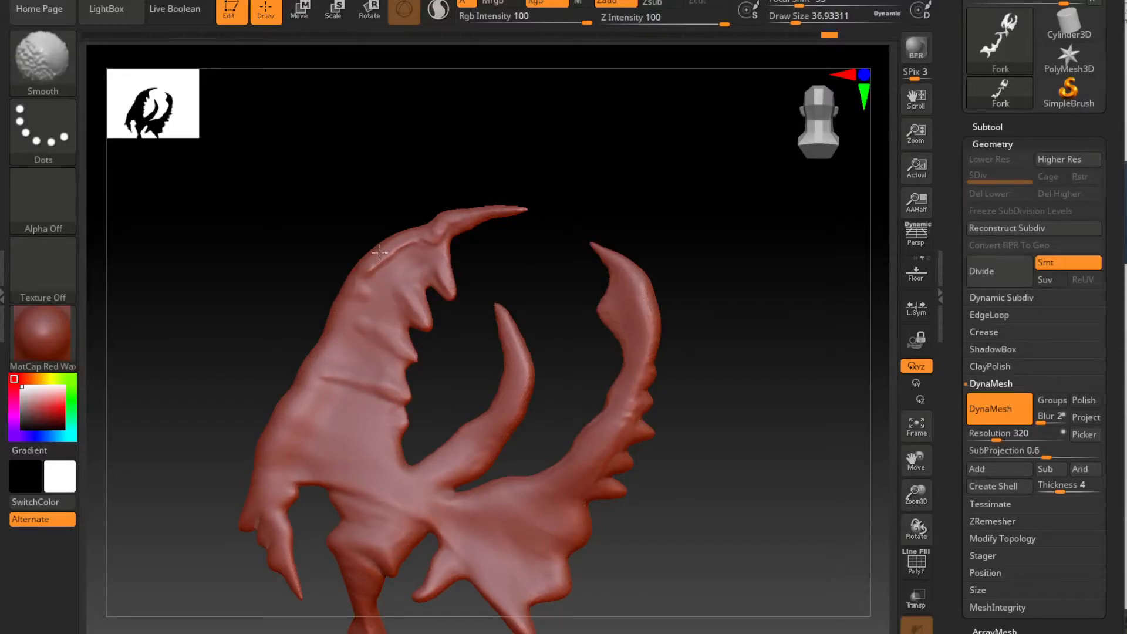
drag(270, 448, 287, 452)
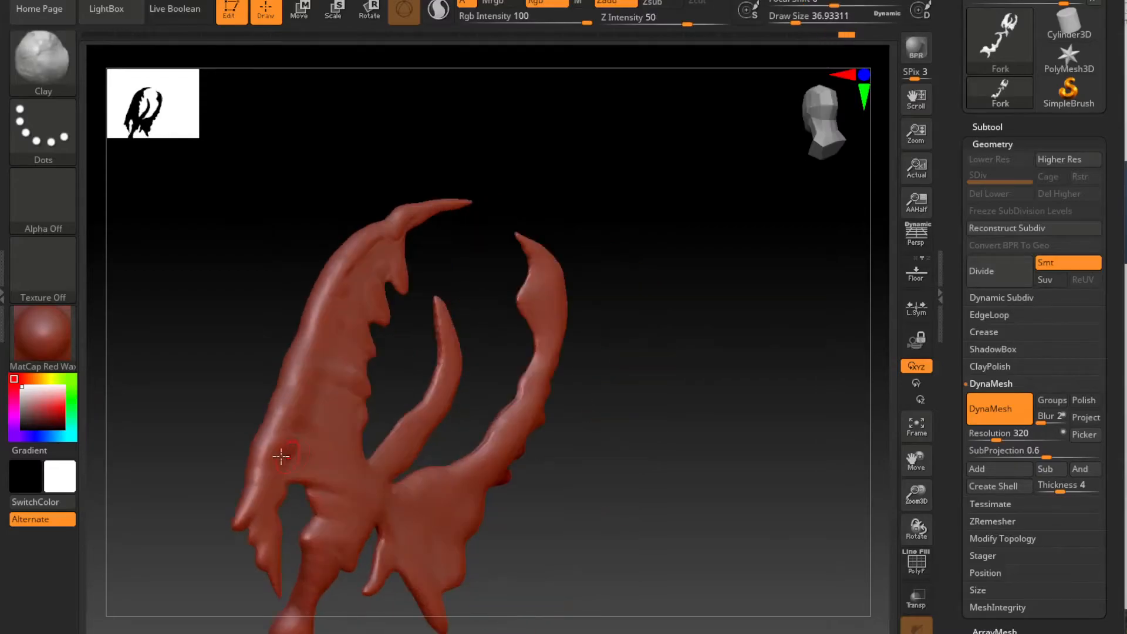
mouse_move(669, 430)
mouse_down()
mouse_move(727, 427)
mouse_move(705, 268)
mouse_up()
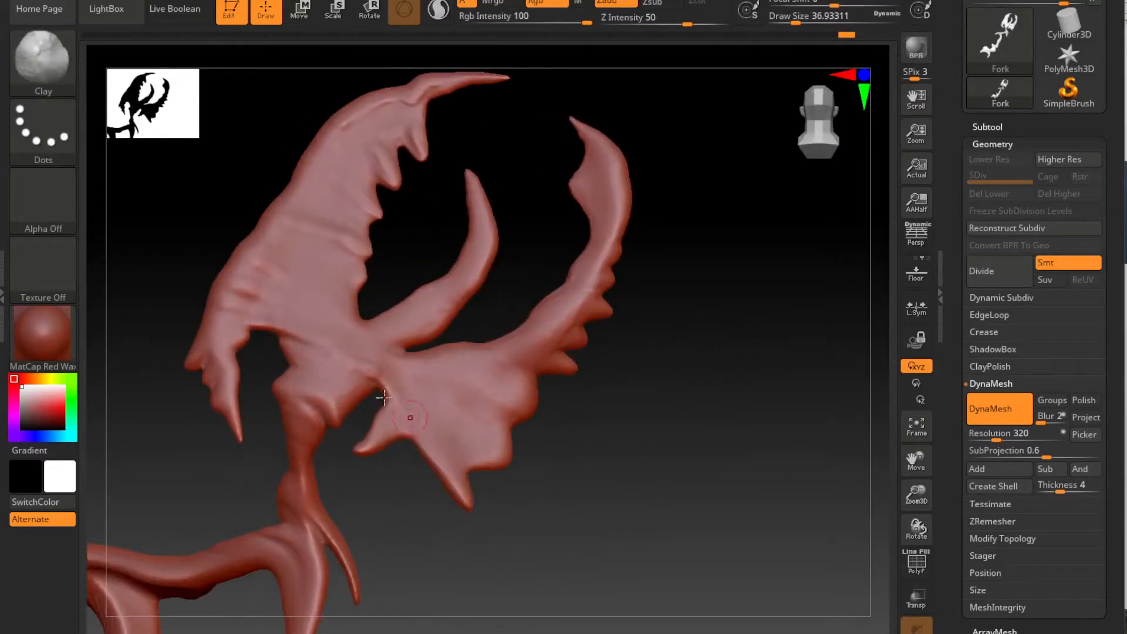
Swell the ribs and outer edge on the back of the large prong with Inflat at draw size about 37.
click(43, 58)
click(543, 322)
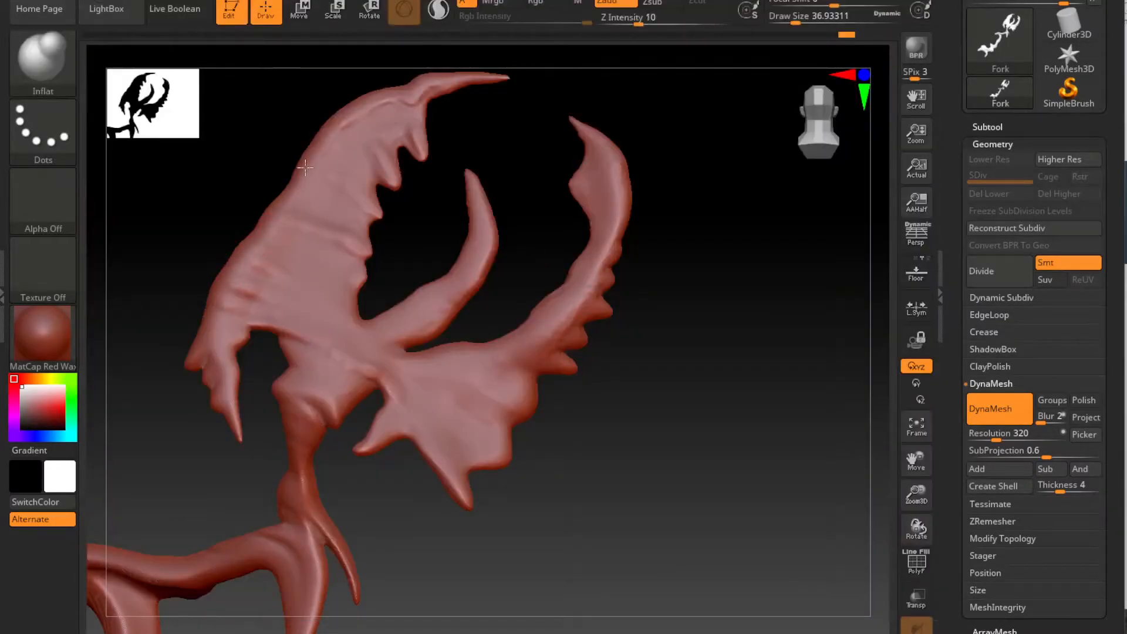
drag(223, 308, 270, 318)
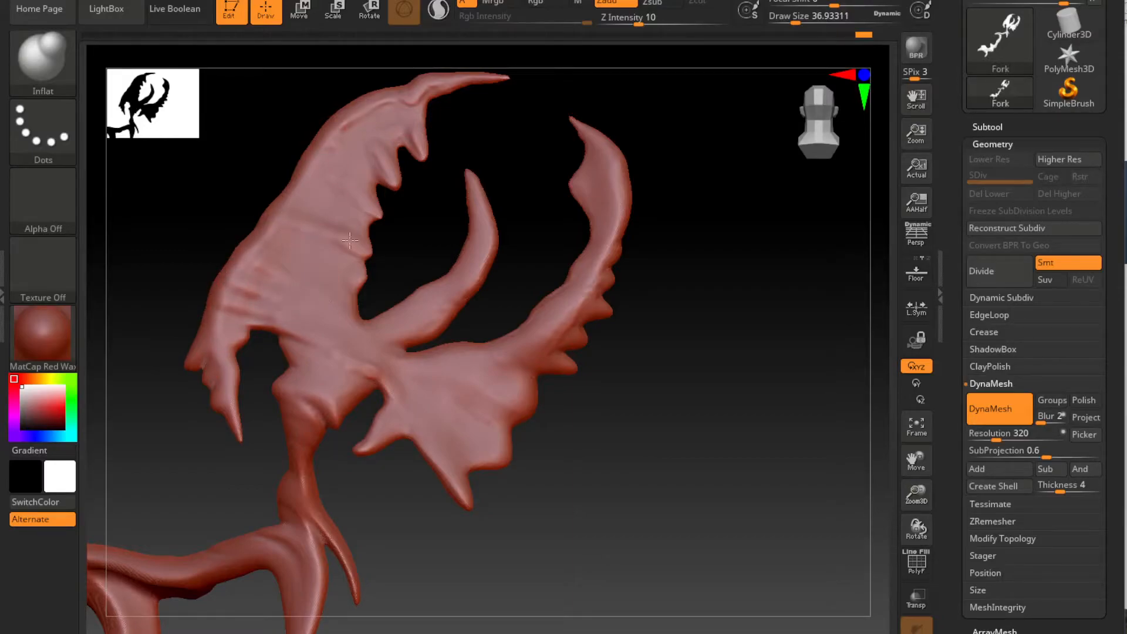
mouse_move(695, 311)
mouse_down()
mouse_move(687, 453)
mouse_move(674, 317)
mouse_move(684, 379)
mouse_move(665, 415)
mouse_move(732, 417)
mouse_move(749, 390)
mouse_move(695, 334)
mouse_up()
Add small bumps along the crossbar and rough texture on the large spur with ClayBuildup at draw size about 37.
click(37, 64)
click(815, 48)
mouse_move(664, 300)
alt+mouse_down()
mouse_move(727, 352)
mouse_move(628, 159)
alt+mouse_up()
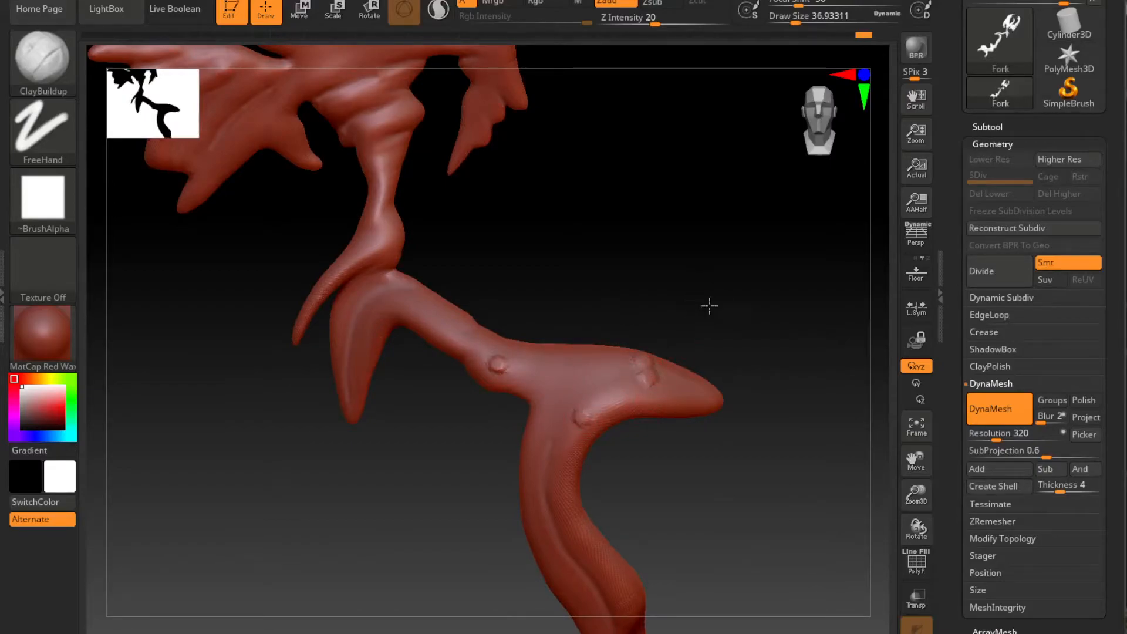
drag(688, 302, 490, 328)
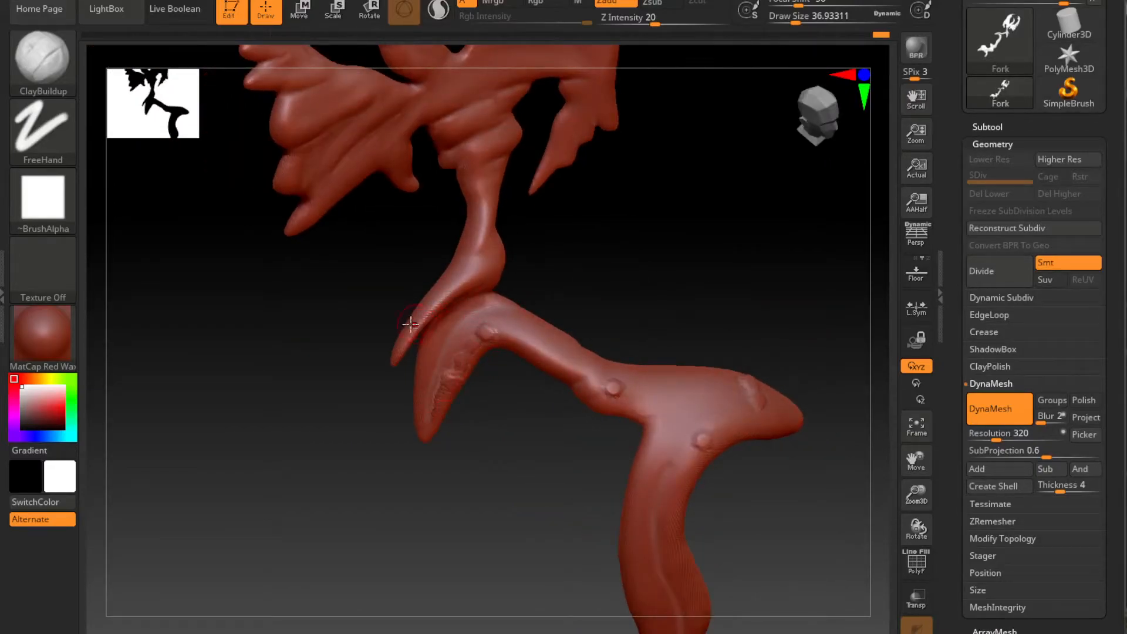
drag(617, 285, 484, 335)
drag(555, 343, 548, 342)
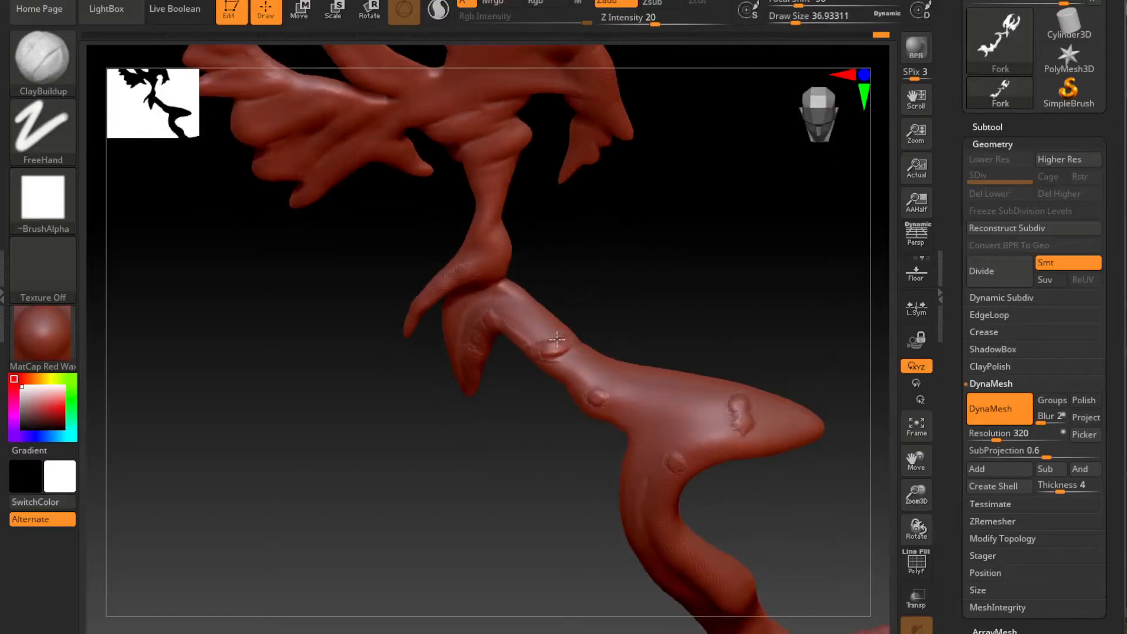
mouse_move(675, 276)
mouse_down()
mouse_move(727, 264)
mouse_move(438, 381)
mouse_move(715, 294)
mouse_move(393, 283)
mouse_up()
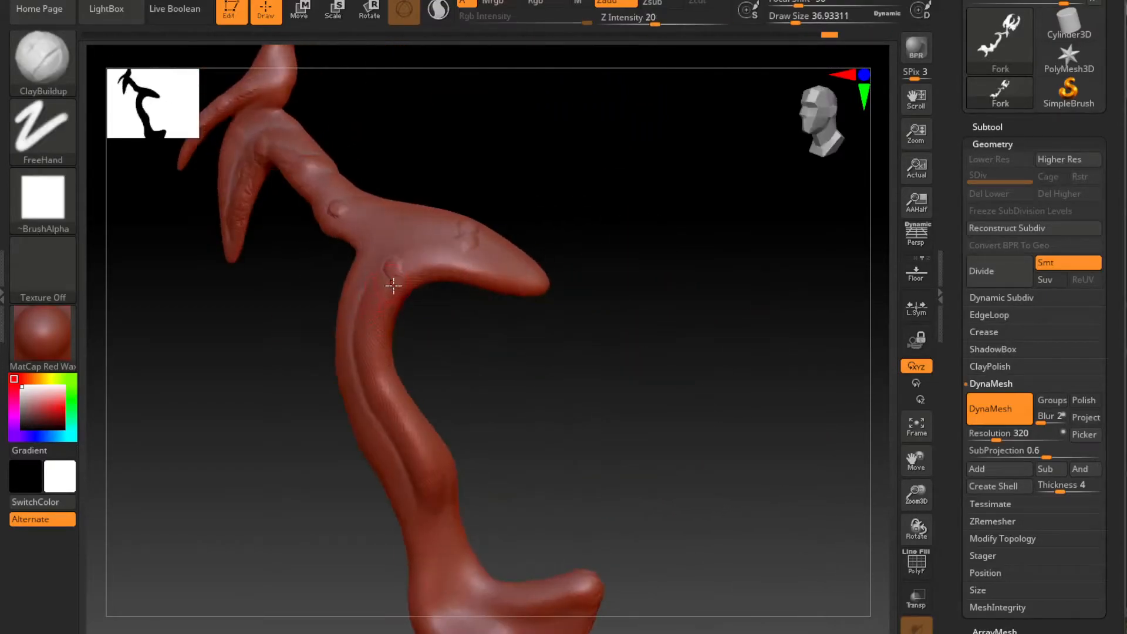
Build rough clay texture down the front and back of the curved shaft with ClayBuildup, smoothing it in places.
mouse_move(386, 325)
mouse_down()
mouse_move(377, 385)
mouse_move(430, 463)
mouse_up()
mouse_move(587, 399)
mouse_down()
mouse_move(376, 329)
mouse_move(362, 426)
mouse_up()
mouse_move(375, 411)
shift+mouse_down()
mouse_move(396, 380)
mouse_move(391, 355)
shift+mouse_up()
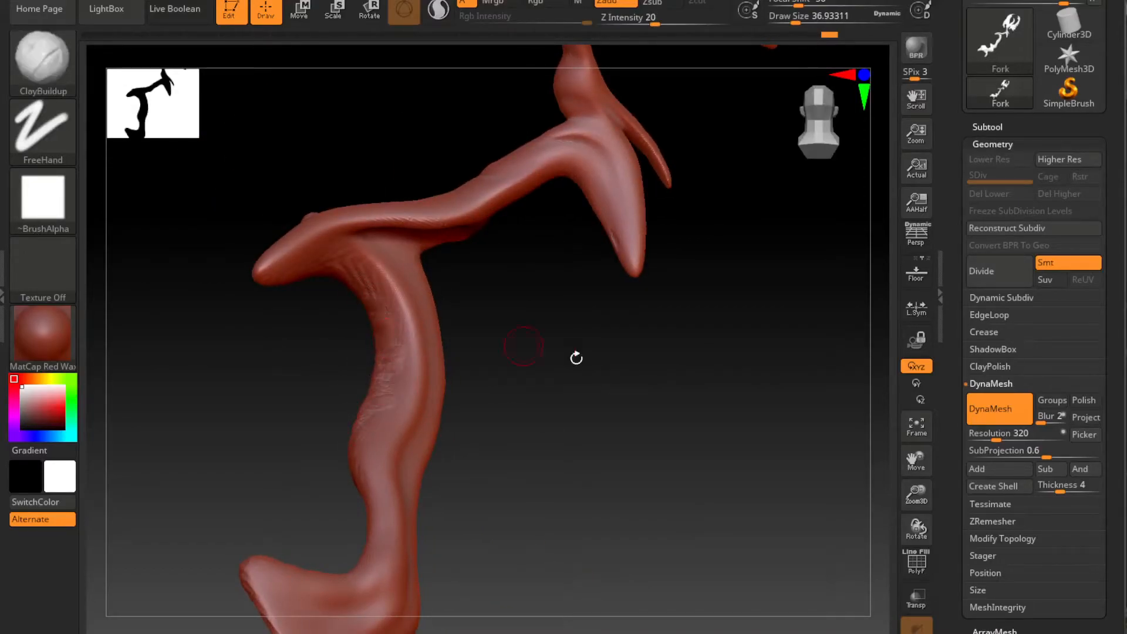
drag(498, 342, 675, 352)
shift+drag(329, 363, 351, 325)
Add ribbed clay strokes to the lower shaft's pointed projection and the bulge opposite it with ClayBuildup.
alt+drag(543, 351, 636, 407)
mouse_move(485, 313)
mouse_down()
mouse_move(495, 324)
mouse_move(592, 333)
mouse_up()
mouse_move(666, 394)
alt+mouse_down()
mouse_move(659, 335)
mouse_move(675, 332)
alt+mouse_up()
mouse_move(675, 331)
alt+mouse_down()
mouse_move(692, 392)
mouse_move(719, 229)
alt+mouse_up()
mouse_move(491, 297)
mouse_down()
mouse_move(553, 287)
mouse_move(517, 308)
mouse_up()
key(shift)
drag(651, 320, 598, 317)
shift+drag(489, 395, 485, 358)
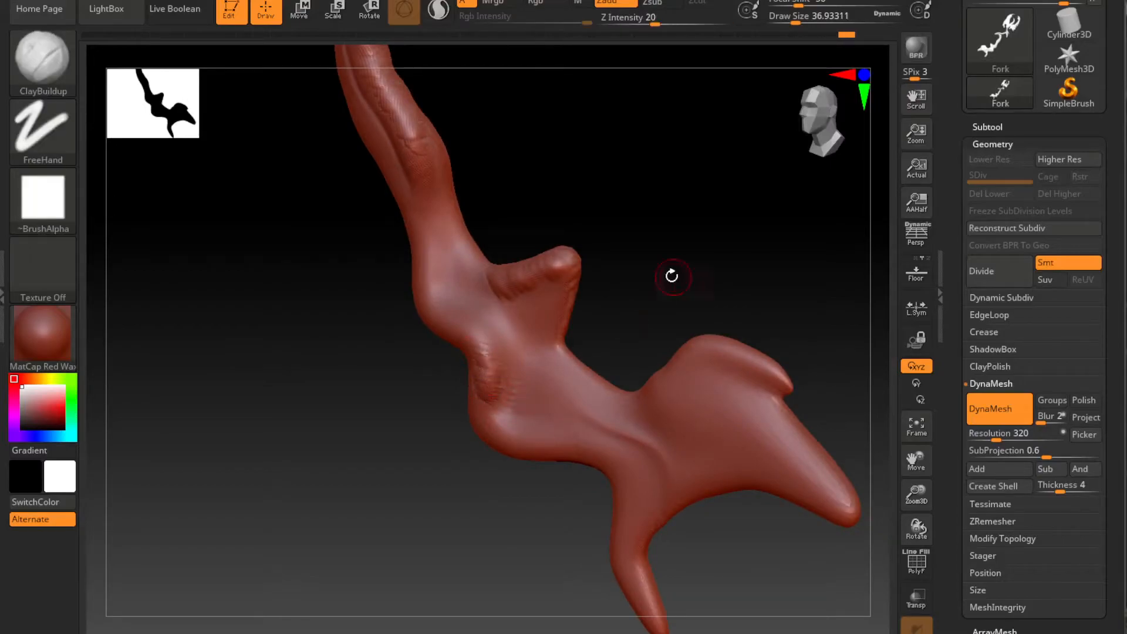
Add a row of short clay ribs along the upper fin of the shaft's end lobe.
drag(674, 274, 731, 323)
alt+drag(731, 322, 666, 284)
mouse_move(616, 311)
mouse_down()
mouse_move(693, 332)
mouse_move(619, 301)
mouse_up()
alt+drag(672, 254, 649, 191)
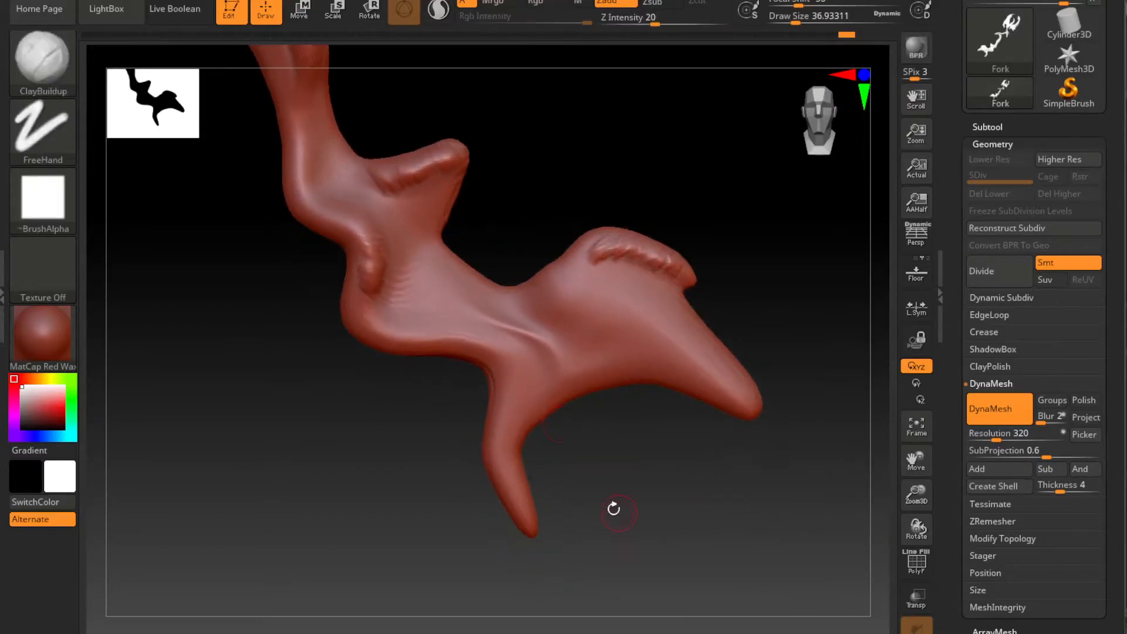
Build up a column of short slanted ribs down the back of the curved shaft with ClayBuildup.
drag(618, 513, 604, 508)
mouse_move(458, 351)
mouse_down()
mouse_move(528, 389)
mouse_move(491, 346)
mouse_up()
mouse_move(656, 508)
alt+mouse_down()
mouse_move(672, 305)
mouse_move(772, 335)
mouse_move(666, 410)
mouse_move(654, 495)
alt+mouse_up()
drag(535, 321, 513, 308)
drag(532, 239, 526, 202)
mouse_move(525, 262)
shift+mouse_down()
mouse_move(521, 441)
mouse_move(542, 485)
shift+mouse_up()
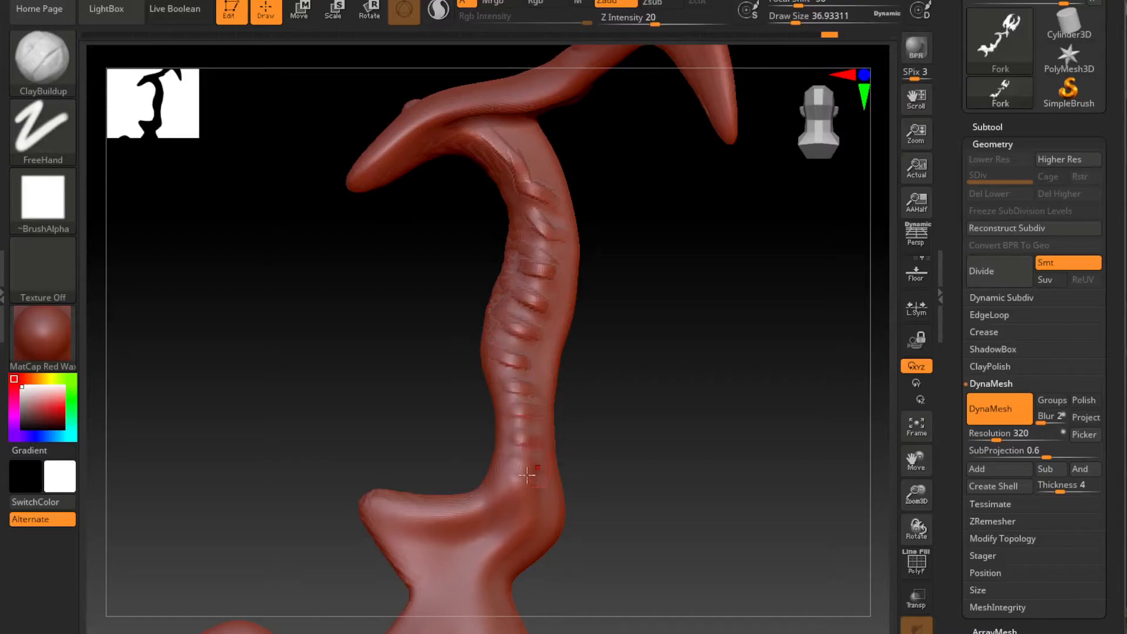
Smooth the slanted ribs on the back of the curved shaft and extend them down to its lower bend.
key(shift)
mouse_move(649, 383)
mouse_down()
mouse_move(684, 307)
mouse_move(674, 402)
mouse_move(593, 384)
mouse_up()
drag(501, 402, 510, 425)
key(shift)
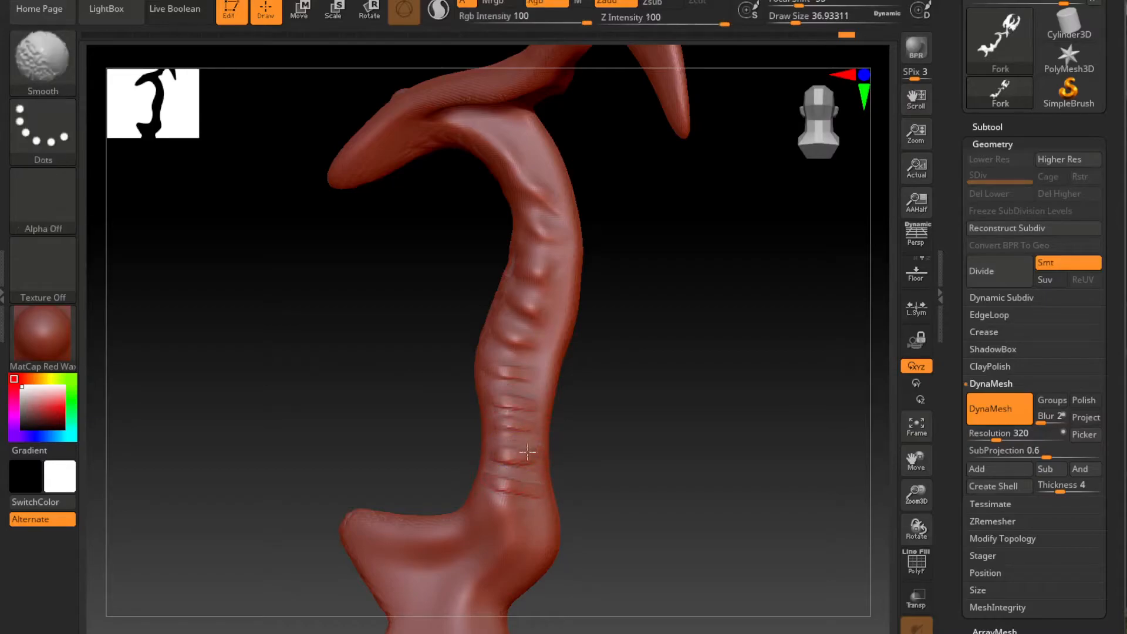
Build up lumpy clay ridges on the pointed horn above the curved shaft and smooth them.
mouse_move(596, 239)
mouse_down()
mouse_move(734, 337)
mouse_move(654, 402)
mouse_move(457, 315)
mouse_up()
drag(557, 376, 622, 382)
drag(572, 231, 652, 284)
drag(567, 228, 631, 276)
shift+drag(587, 244, 632, 280)
drag(672, 402, 763, 387)
key(shift)
shift+drag(560, 248, 551, 267)
Add clay folds and bumps to the short shaft section between the horn and the hooked spike, smoothing them.
mouse_move(644, 171)
alt+mouse_down()
mouse_move(647, 209)
mouse_move(699, 244)
mouse_move(657, 249)
alt+mouse_up()
mouse_move(436, 335)
shift+mouse_down()
mouse_move(496, 269)
mouse_move(553, 278)
shift+mouse_up()
drag(700, 270, 684, 274)
drag(584, 303, 604, 315)
drag(699, 309, 639, 313)
drag(584, 320, 616, 318)
drag(704, 312, 631, 313)
drag(596, 317, 641, 278)
shift+drag(623, 291, 603, 312)
Sculpt clay ridges along the front of the hooked spike below the neck.
mouse_move(487, 308)
mouse_down()
mouse_move(587, 293)
mouse_move(615, 313)
mouse_up()
drag(499, 282, 567, 274)
mouse_move(698, 281)
mouse_down()
mouse_move(639, 306)
mouse_move(664, 329)
mouse_move(768, 364)
mouse_move(724, 334)
mouse_move(538, 271)
mouse_move(610, 312)
mouse_up()
mouse_move(693, 329)
mouse_down()
mouse_move(767, 356)
mouse_move(515, 263)
mouse_up()
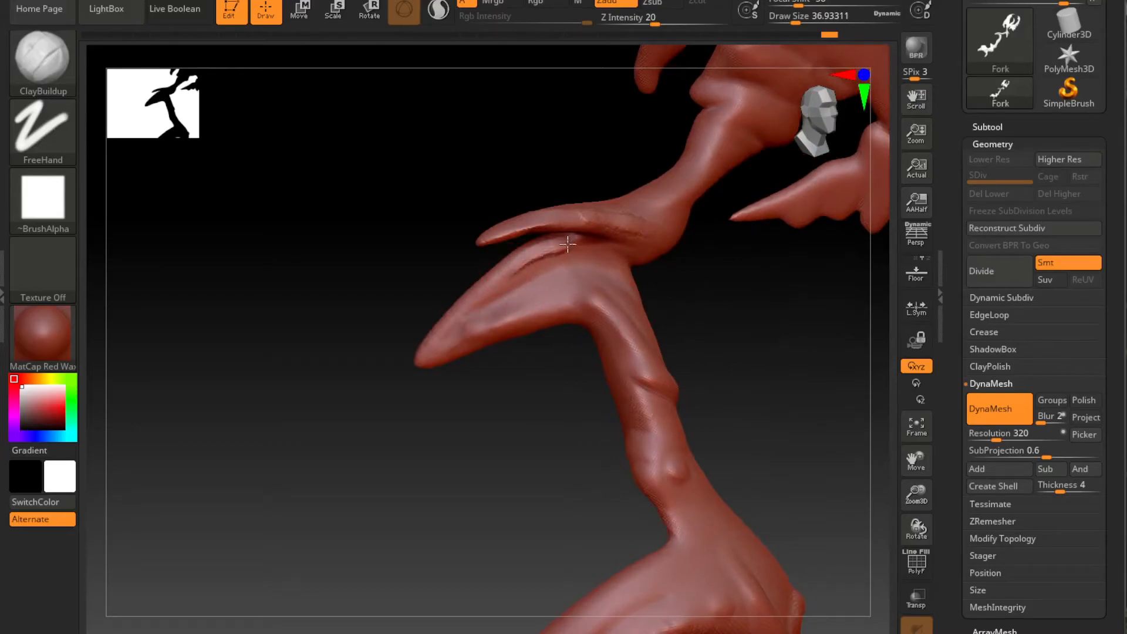
Raise a curved ridge along the back of the hooked spike with ClayBuildup and smooth its inner side.
drag(496, 432, 671, 483)
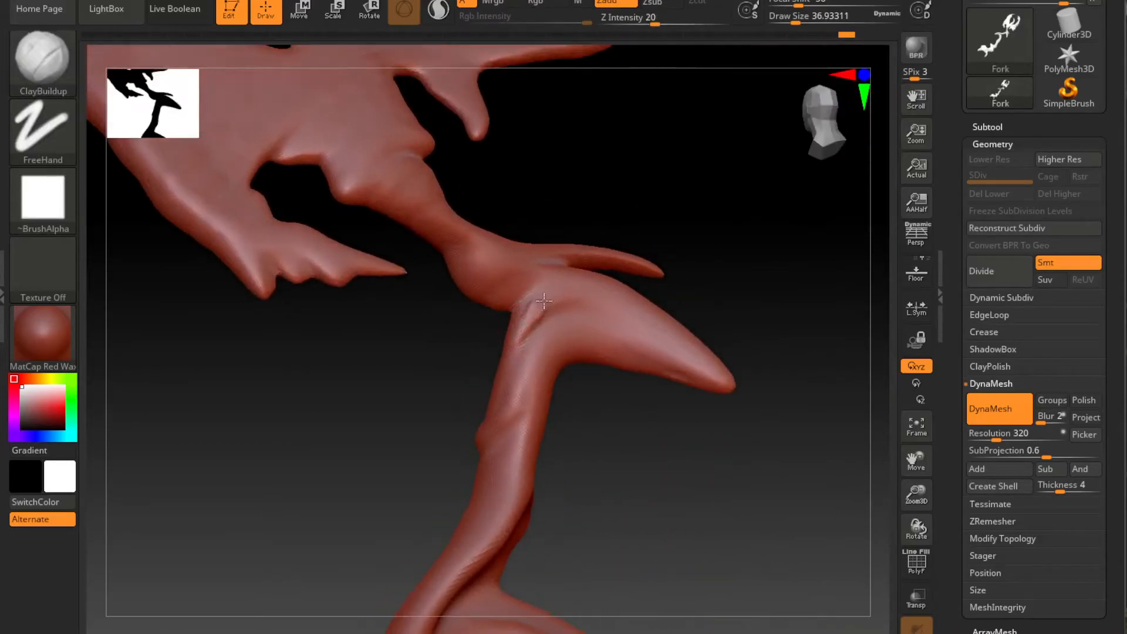
mouse_move(526, 313)
mouse_down()
mouse_move(676, 347)
mouse_move(576, 289)
mouse_move(528, 329)
mouse_up()
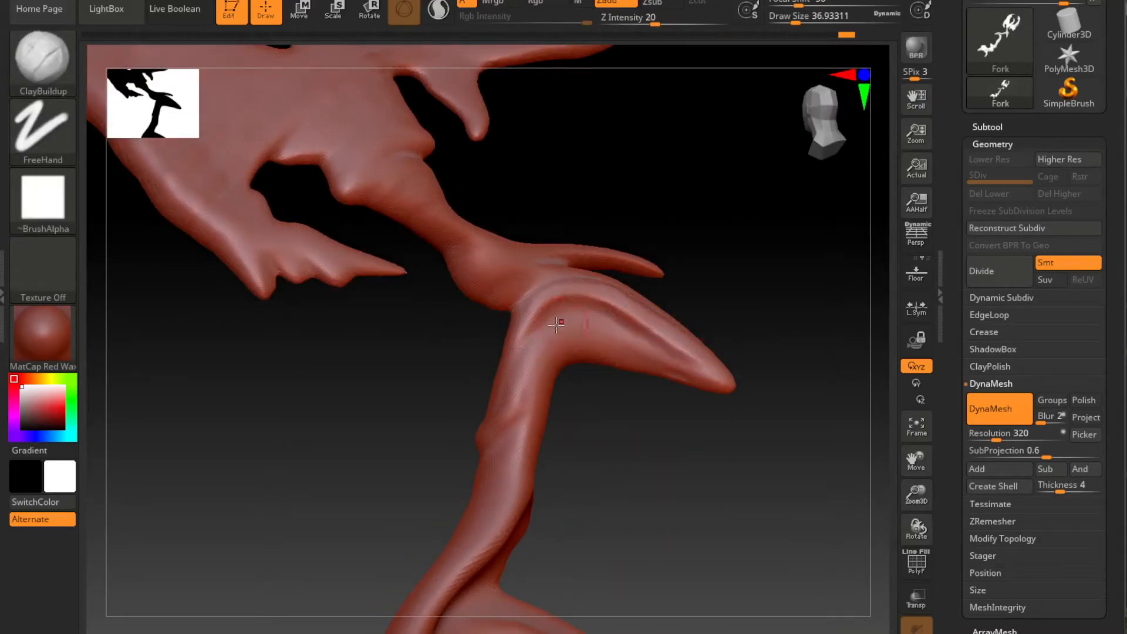
drag(621, 332, 685, 355)
shift+drag(549, 331, 571, 328)
Add clay folds to the back of the neck where it meets the prongs and smooth them.
mouse_move(610, 399)
mouse_down()
mouse_move(661, 488)
mouse_move(529, 361)
mouse_up()
alt+drag(713, 283, 652, 288)
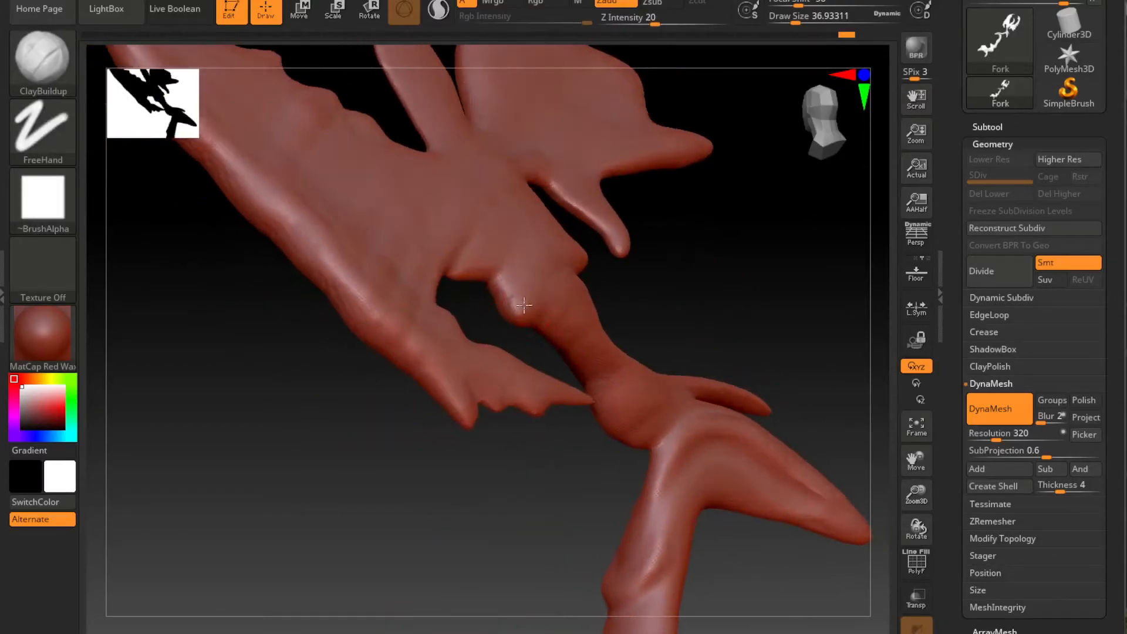
drag(564, 252, 619, 270)
mouse_move(516, 287)
shift+mouse_down()
mouse_move(597, 279)
mouse_move(559, 295)
shift+mouse_up()
drag(621, 348, 663, 344)
mouse_move(611, 328)
shift+mouse_down()
mouse_move(576, 319)
mouse_move(587, 300)
shift+mouse_up()
Build up folds on the front of the neck and soften the ridge crossing the prongs' base.
mouse_move(682, 346)
mouse_down()
mouse_move(709, 302)
mouse_move(685, 450)
mouse_up()
mouse_move(452, 391)
mouse_down()
mouse_move(500, 395)
mouse_move(488, 393)
mouse_up()
mouse_move(693, 487)
alt+mouse_down()
mouse_move(742, 453)
mouse_move(757, 496)
alt+mouse_up()
key(shift)
shift+drag(486, 305, 513, 276)
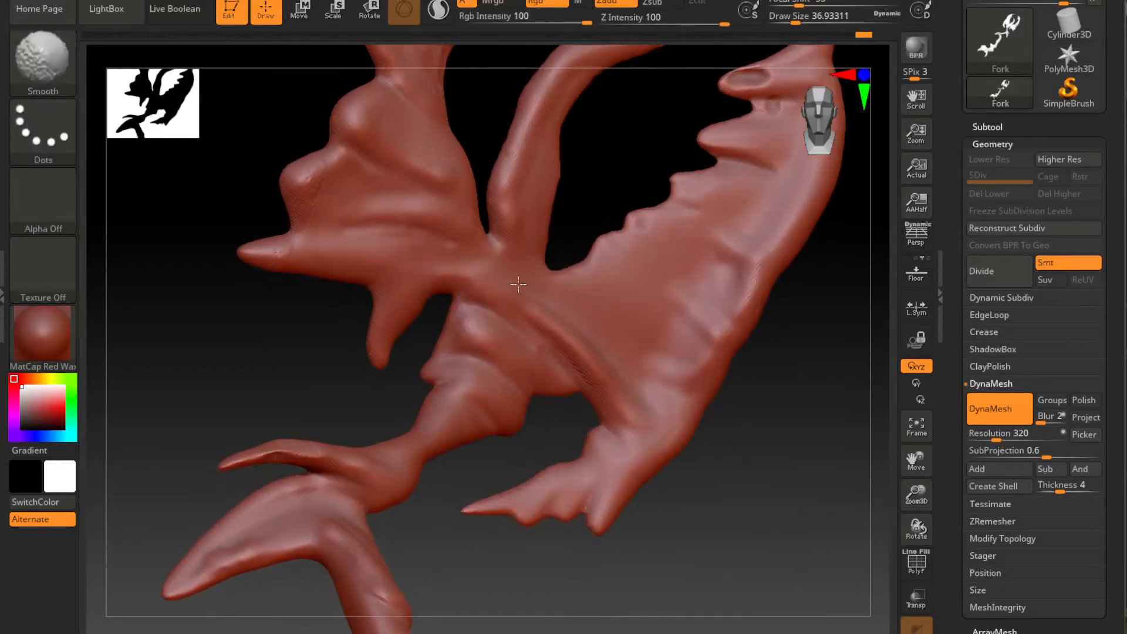
Add slanted clay ribs across the lower front of the broad prong and smooth them.
drag(734, 449, 780, 448)
mouse_move(625, 361)
mouse_down()
mouse_move(571, 316)
mouse_move(710, 371)
mouse_up()
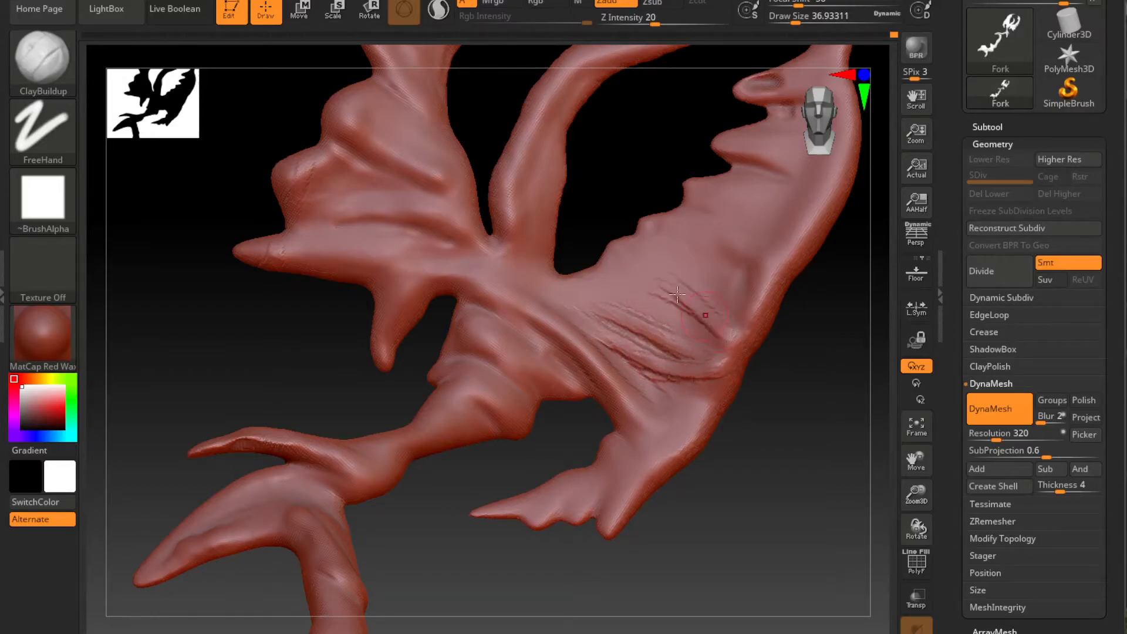
key(shift)
shift+drag(622, 322, 643, 370)
Extend the ribs over the broad prong's upper front and outer edge with ClayBuildup, then smooth them.
mouse_move(789, 452)
alt+mouse_down()
mouse_move(795, 390)
mouse_move(706, 424)
alt+mouse_up()
drag(706, 424, 658, 387)
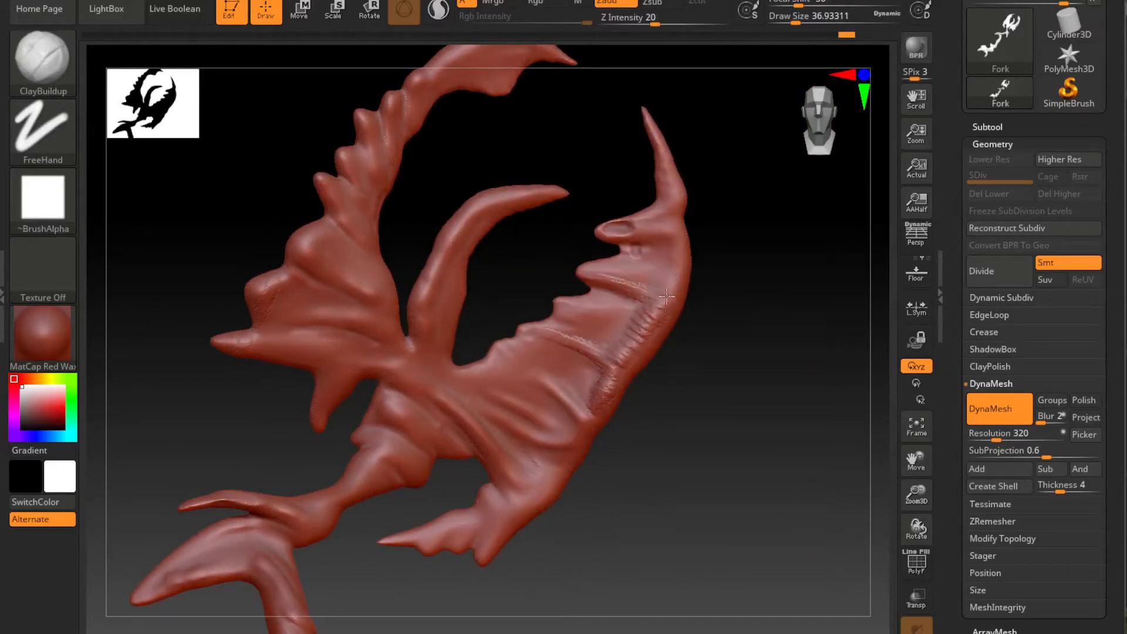
key(shift)
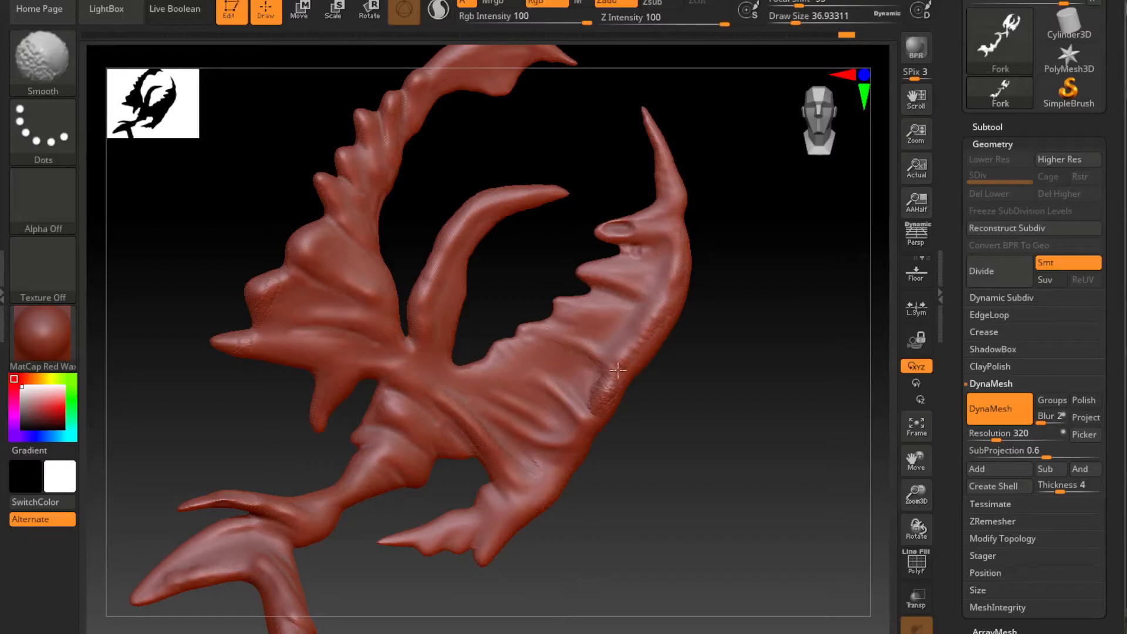
shift+drag(614, 377, 612, 394)
mouse_move(730, 307)
mouse_down()
mouse_move(733, 428)
mouse_move(728, 364)
mouse_up()
alt+drag(728, 364, 675, 405)
shift+drag(521, 330, 541, 361)
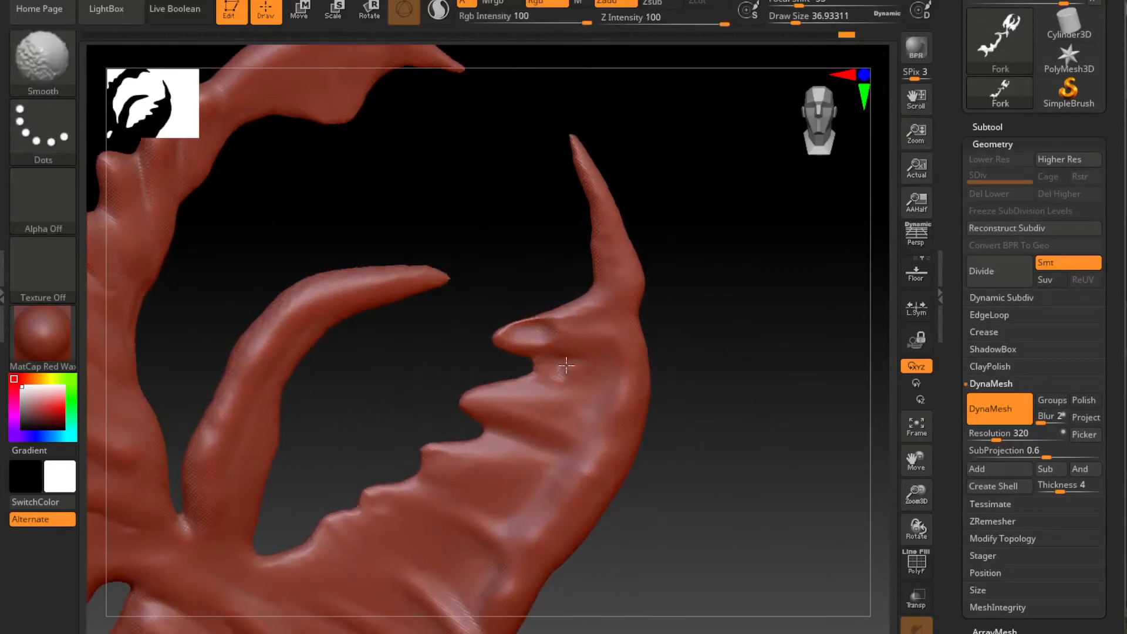
Add crosswise clay ribs over the back of the broad prong and smooth them.
drag(752, 370, 617, 378)
mouse_move(381, 499)
mouse_down()
mouse_move(415, 526)
mouse_move(424, 484)
mouse_up()
drag(424, 484, 453, 462)
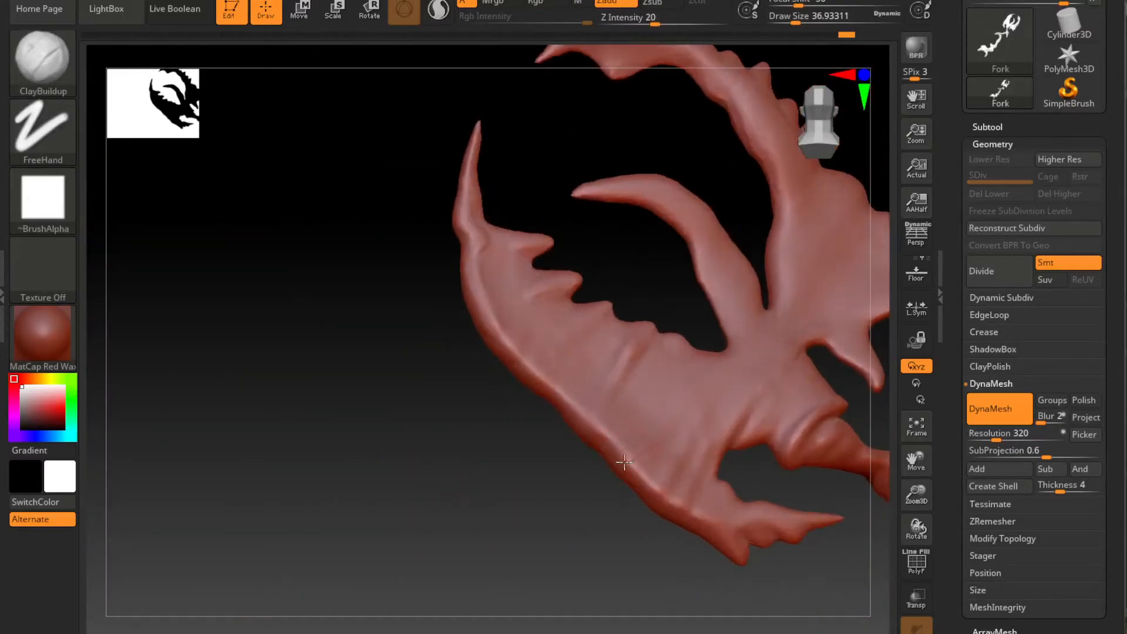
drag(642, 439, 681, 415)
alt+drag(593, 546, 499, 499)
mouse_move(524, 399)
mouse_down()
mouse_move(577, 448)
mouse_move(541, 463)
mouse_move(542, 323)
mouse_up()
key(shift)
mouse_move(504, 365)
mouse_down()
mouse_move(542, 375)
mouse_move(566, 342)
mouse_move(526, 353)
mouse_move(531, 381)
mouse_up()
mouse_move(458, 483)
mouse_down()
mouse_move(435, 448)
mouse_move(410, 451)
mouse_up()
drag(435, 315, 518, 289)
mouse_move(470, 326)
shift+mouse_down()
mouse_move(458, 306)
mouse_move(510, 299)
shift+mouse_up()
Build up lumpy clay detail along the back of the middle curved prong and smooth it.
drag(565, 250, 586, 267)
drag(478, 308, 484, 303)
mouse_move(586, 254)
mouse_down()
mouse_move(574, 246)
mouse_move(503, 276)
mouse_move(509, 270)
mouse_up()
mouse_move(446, 216)
mouse_down()
mouse_move(516, 220)
mouse_move(613, 349)
mouse_up()
drag(545, 224, 606, 328)
shift+drag(427, 217, 509, 211)
Smooth and refine the folds on the front of the smaller spiked prong's fan.
mouse_move(604, 335)
mouse_down()
mouse_move(608, 364)
mouse_move(628, 387)
mouse_move(605, 435)
mouse_move(634, 456)
mouse_move(668, 421)
mouse_move(616, 452)
mouse_up()
key(shift)
mouse_move(678, 432)
ctrl+right_down()
mouse_move(785, 307)
mouse_move(707, 350)
mouse_move(714, 465)
mouse_move(677, 314)
mouse_move(696, 444)
ctrl+right_up()
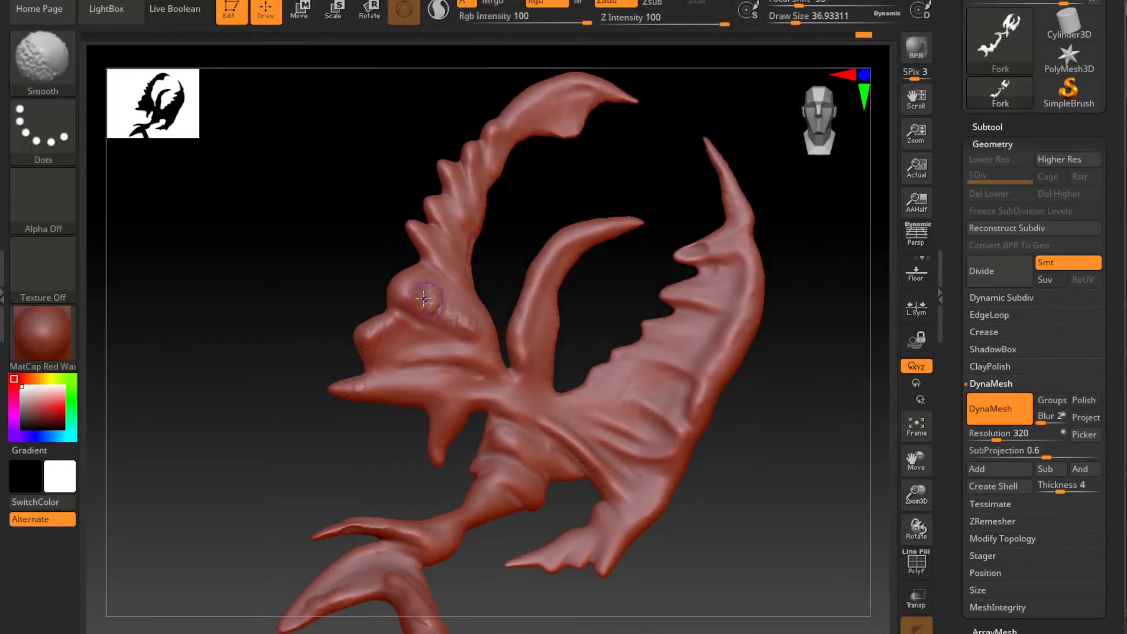
mouse_move(624, 254)
right_down()
mouse_move(488, 348)
mouse_move(626, 222)
right_up()
key(shift)
key(shift)
mouse_move(634, 289)
right_down()
mouse_move(790, 360)
mouse_move(727, 259)
mouse_move(597, 350)
right_up()
mouse_move(666, 287)
mouse_down()
mouse_move(604, 355)
mouse_move(579, 361)
mouse_move(606, 381)
mouse_move(582, 360)
mouse_up()
key(shift)
Build up clay folds on the back of the neck and the knuckle where the prongs join.
drag(675, 294, 638, 374)
right_drag(639, 372, 578, 337)
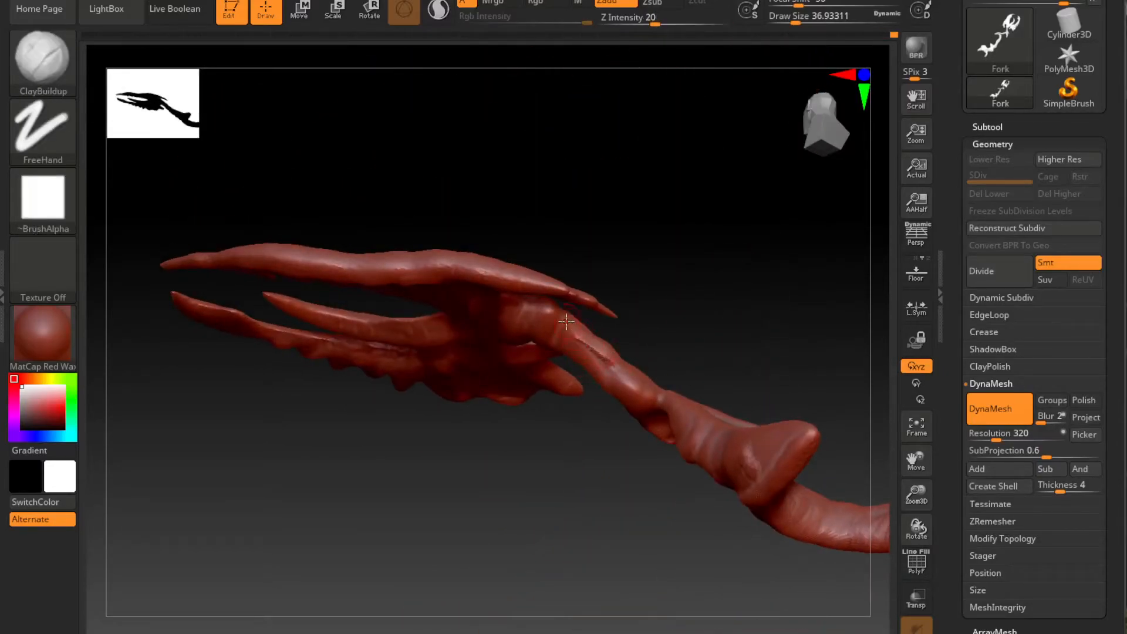
key(ctrl)
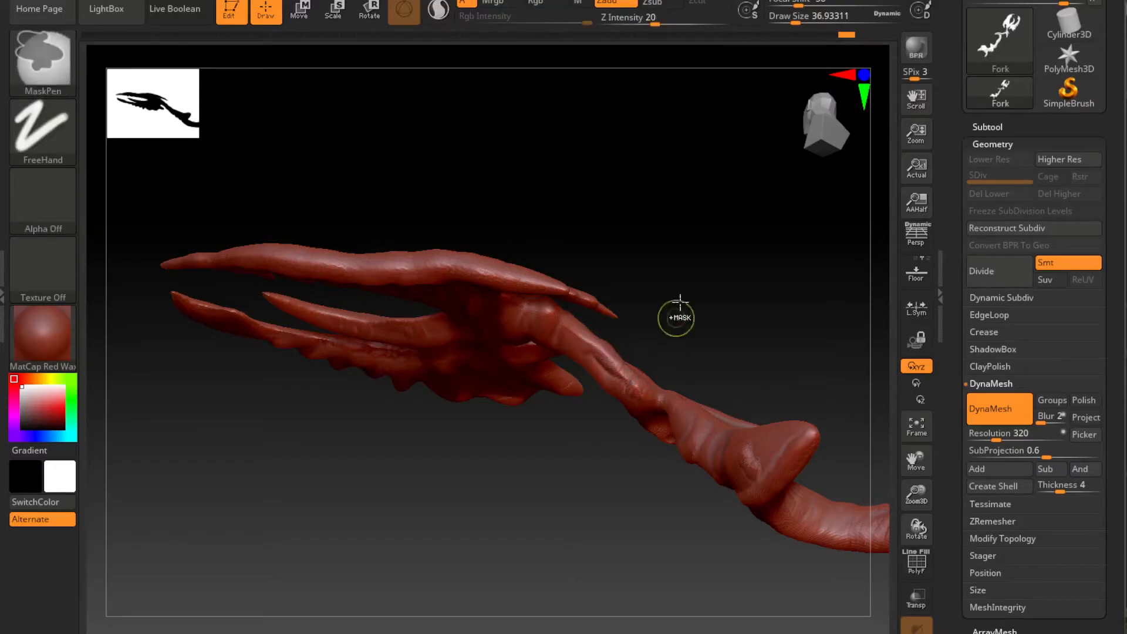
right_drag(632, 345, 616, 306)
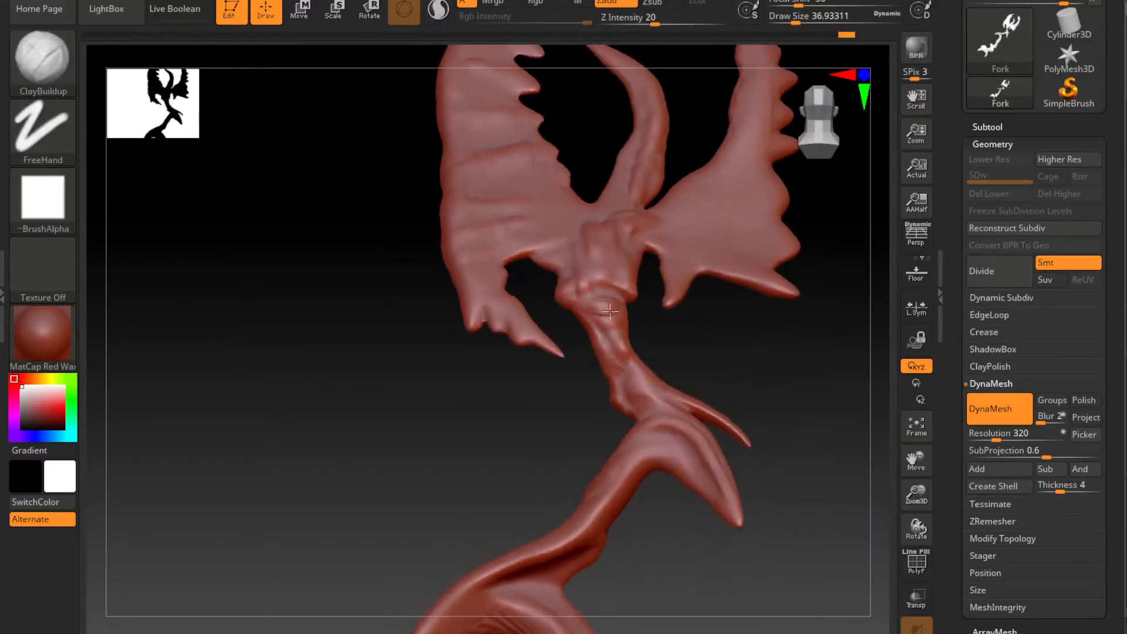
Add radiating clay ribs across the back of the smaller prong's fan and smooth them.
right_drag(606, 372, 572, 310)
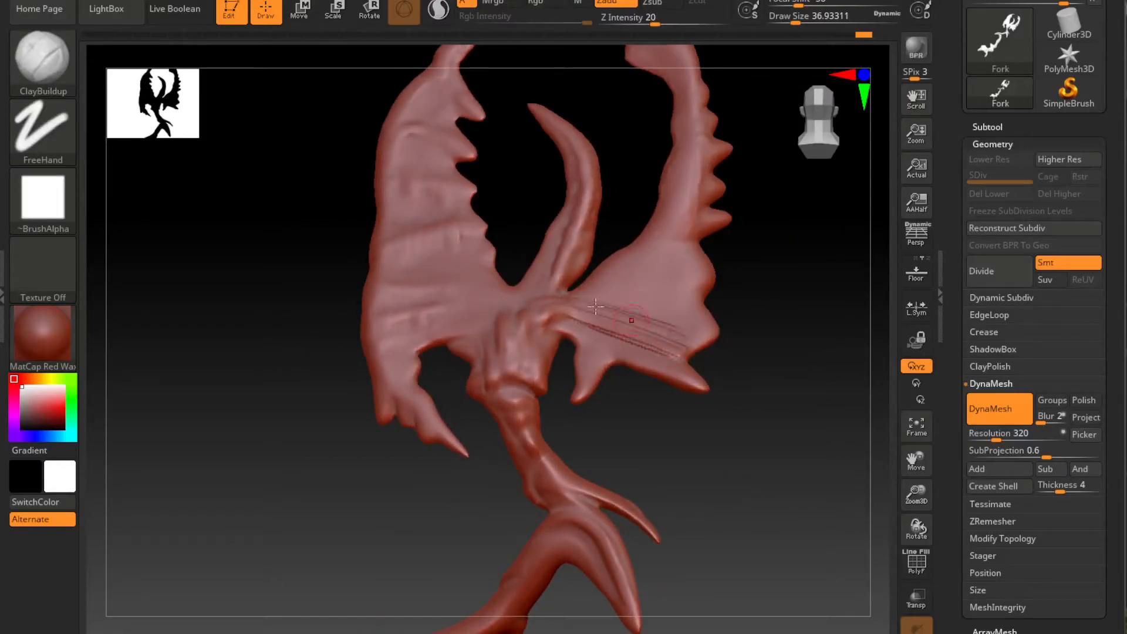
key(shift)
drag(588, 295, 619, 268)
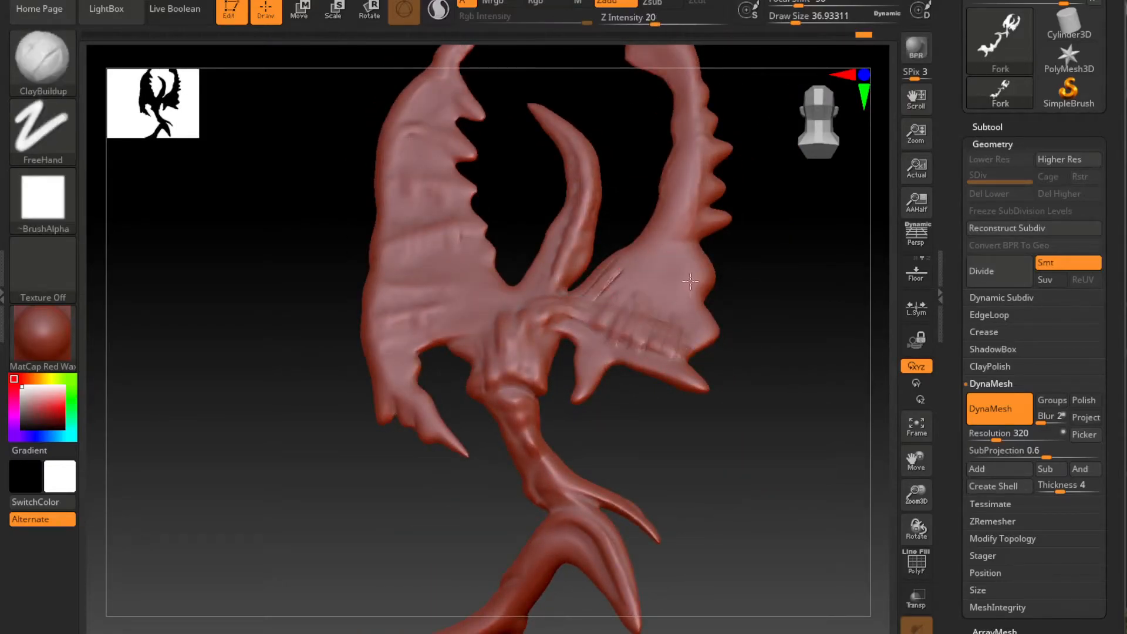
key(shift)
drag(692, 296, 671, 288)
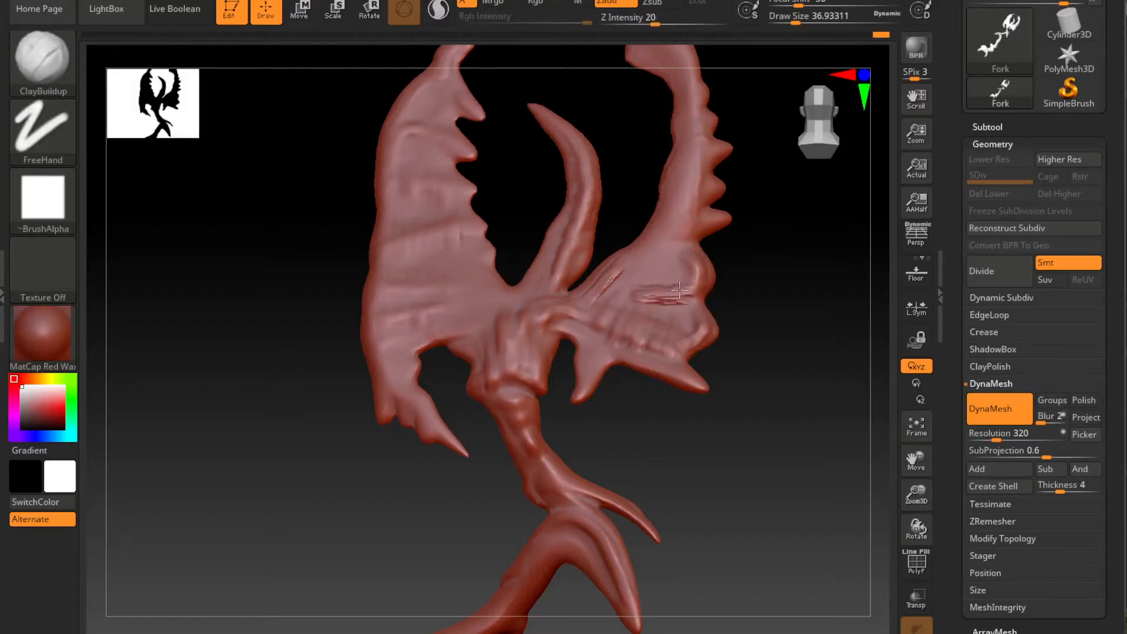
key(shift)
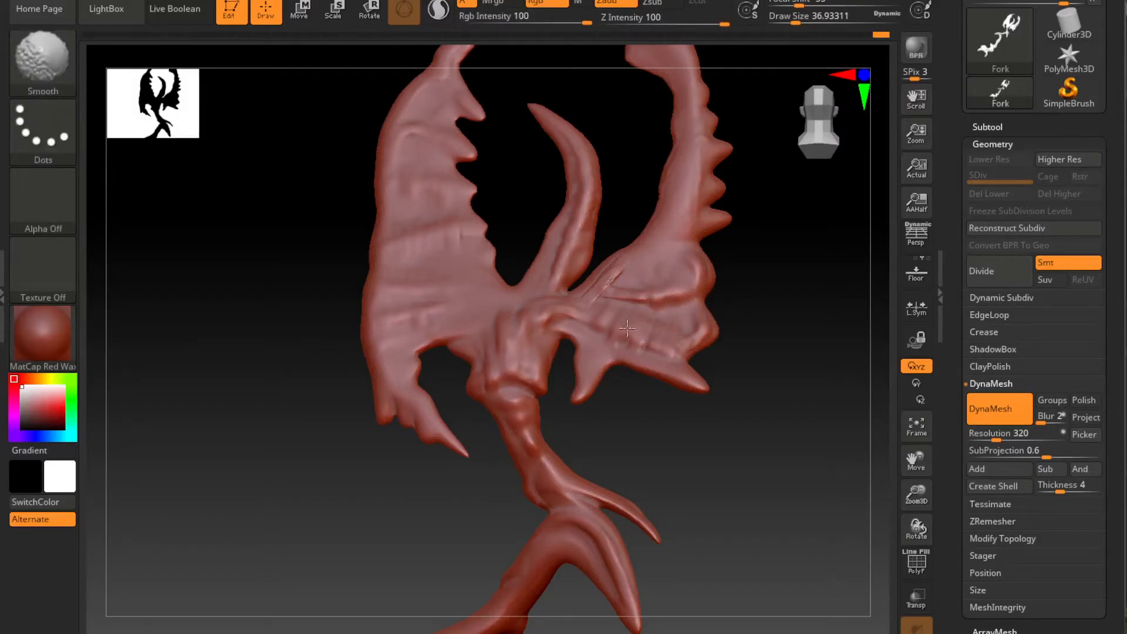
drag(728, 364, 679, 374)
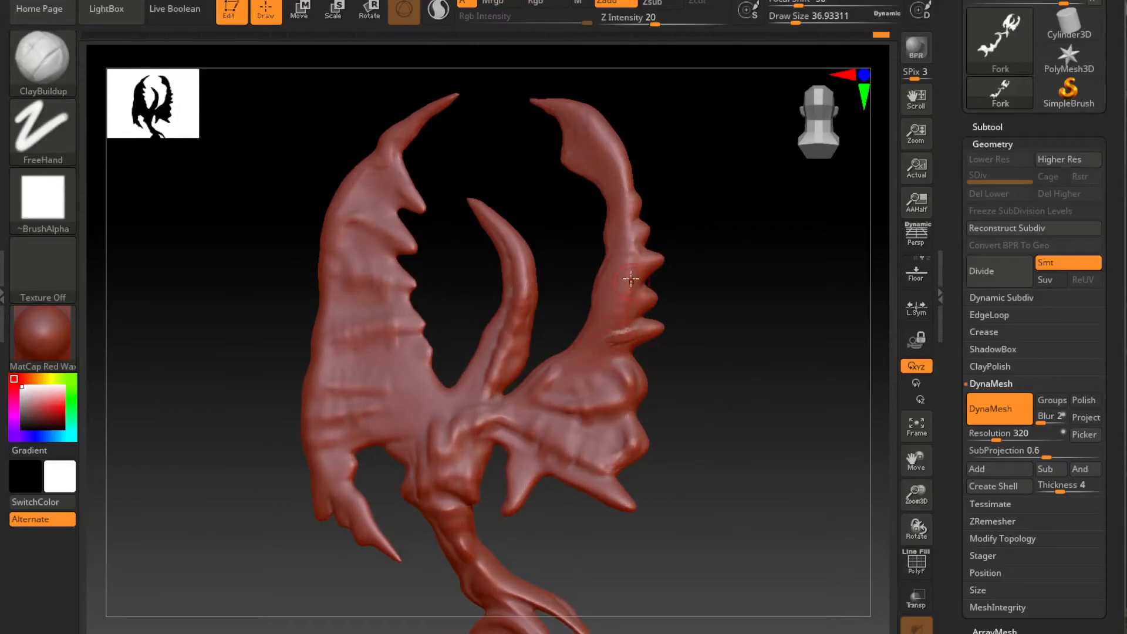
Add clay ridges leading into the spikes along the smaller prong's edge and smooth them.
key(shift)
drag(793, 309, 757, 292)
mouse_move(755, 209)
alt+mouse_down()
mouse_move(742, 267)
mouse_move(728, 255)
alt+mouse_up()
drag(590, 429, 574, 413)
mouse_move(600, 376)
mouse_down()
mouse_move(600, 356)
mouse_move(575, 412)
mouse_up()
mouse_move(810, 385)
mouse_down()
mouse_move(378, 523)
mouse_move(331, 517)
mouse_up()
Refine the prong surfaces with short clay strokes and smooth them.
mouse_move(561, 239)
mouse_down()
mouse_move(535, 225)
mouse_move(559, 238)
mouse_up()
shift+drag(557, 230, 543, 237)
mouse_move(673, 289)
alt+mouse_down()
mouse_move(637, 228)
mouse_move(610, 232)
alt+mouse_up()
drag(593, 308, 582, 290)
drag(590, 370, 612, 396)
shift+drag(604, 385, 571, 274)
Touch up the clay folds on the neck and hooked spike, smoothing the strokes.
alt+drag(856, 379, 780, 211)
drag(780, 301, 822, 304)
drag(578, 245, 591, 276)
alt+drag(782, 508, 756, 282)
mouse_move(756, 281)
mouse_down()
mouse_move(742, 302)
mouse_move(704, 311)
mouse_up()
drag(649, 394, 591, 354)
mouse_move(649, 418)
shift+mouse_down()
mouse_move(628, 399)
mouse_move(640, 382)
shift+mouse_up()
Build up clay at the base of the horn and a lumpy column down the curved shaft's front edge, smoothing both.
drag(763, 250, 815, 246)
alt+drag(816, 246, 821, 159)
drag(612, 297, 625, 330)
mouse_move(626, 330)
shift+mouse_down()
mouse_move(604, 314)
mouse_move(616, 305)
shift+mouse_up()
drag(740, 270, 742, 243)
shift+drag(620, 341, 569, 337)
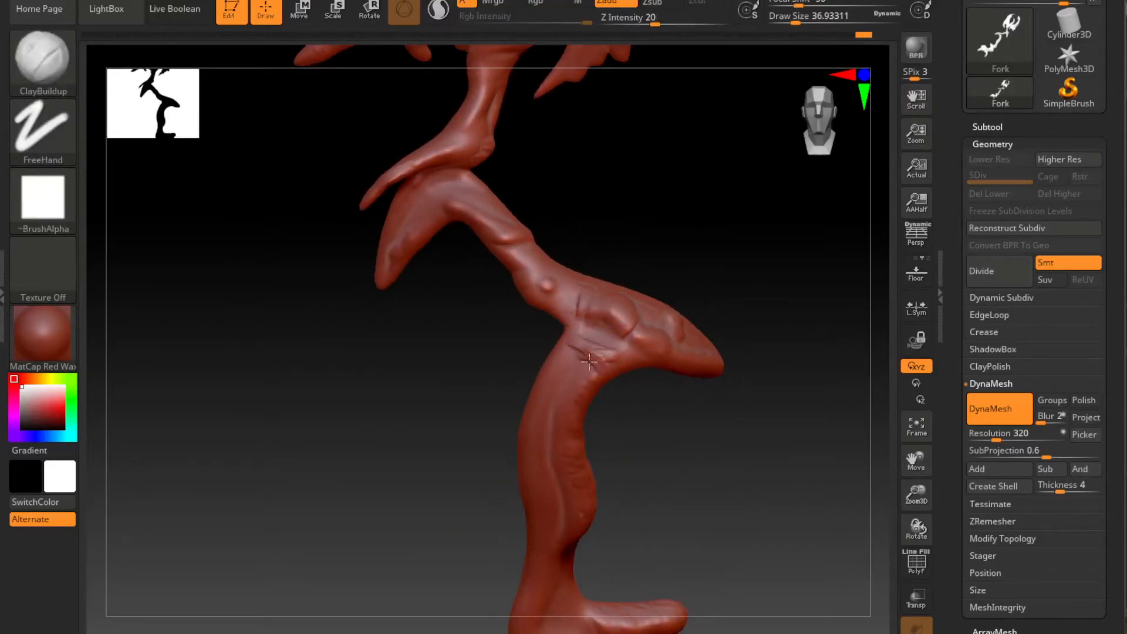
key(shift)
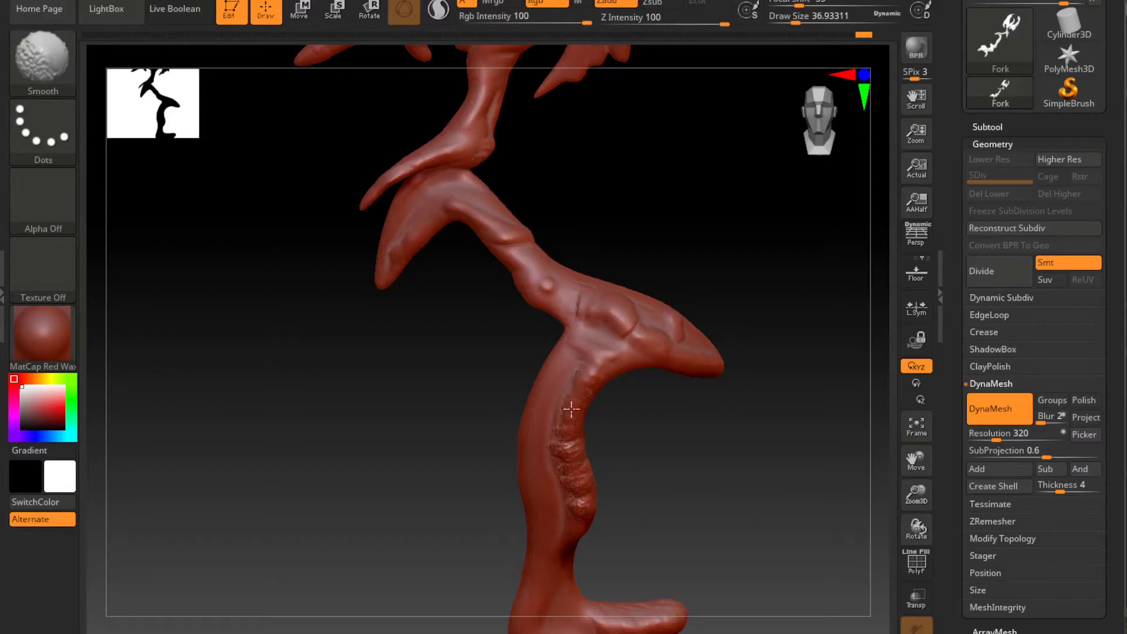
Reinforce the row of slanted ribs down the back of the curved shaft and smooth it.
mouse_move(839, 411)
mouse_down()
mouse_move(681, 384)
mouse_move(700, 376)
mouse_up()
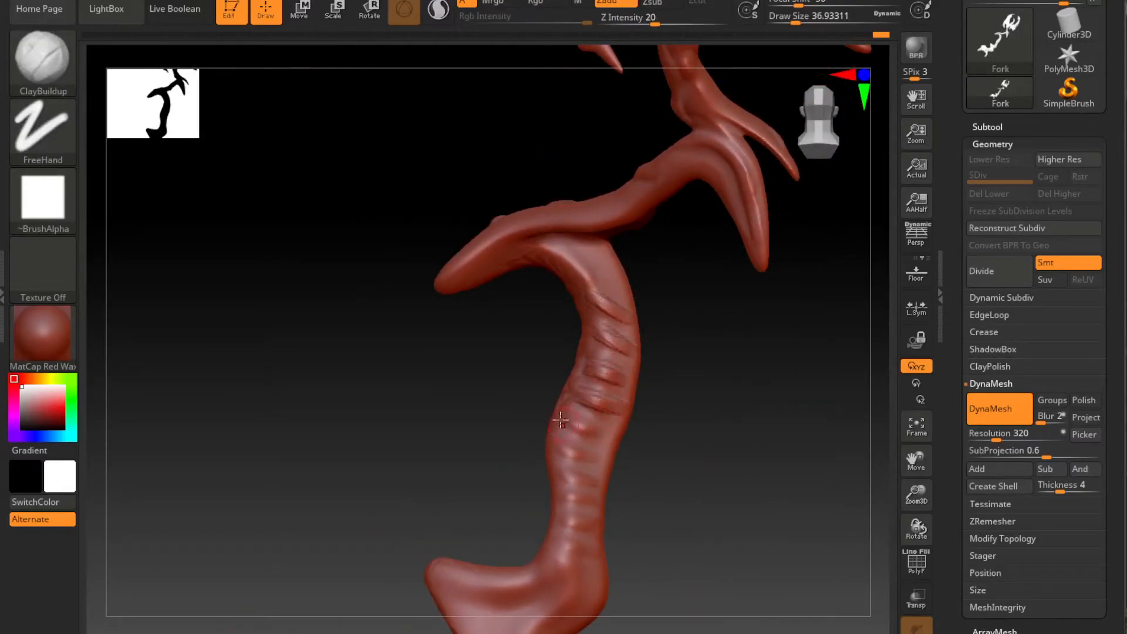
key(shift)
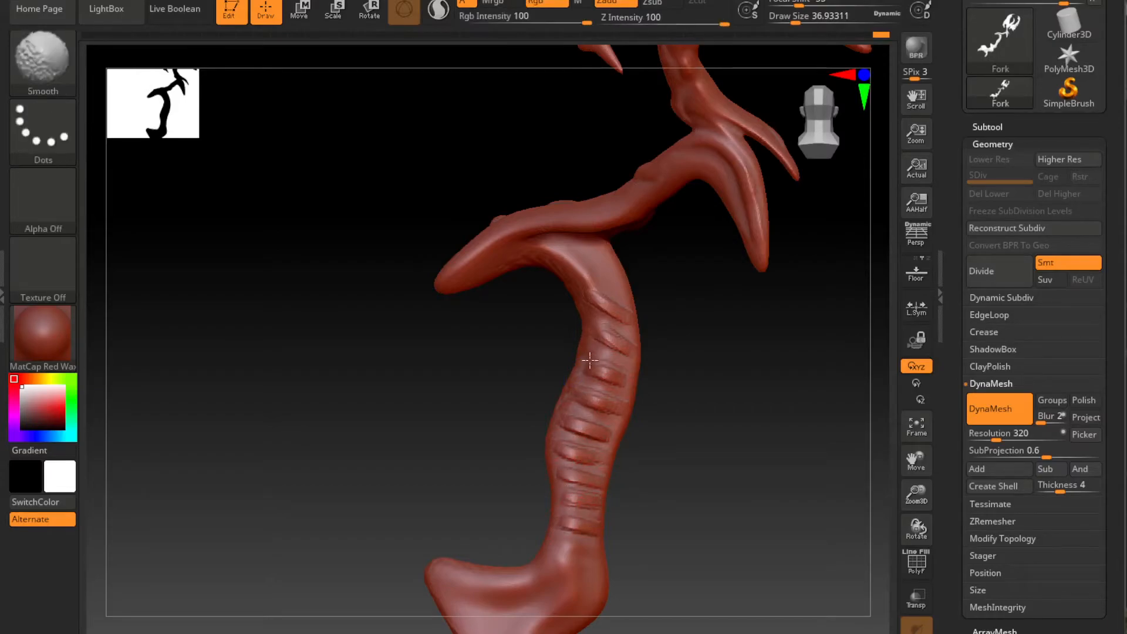
Add short ribs along the lower projection's upper edge and a ridge down the adjoining bend, smoothing them.
mouse_move(674, 411)
mouse_down()
mouse_move(745, 397)
mouse_move(798, 359)
mouse_move(697, 371)
mouse_up()
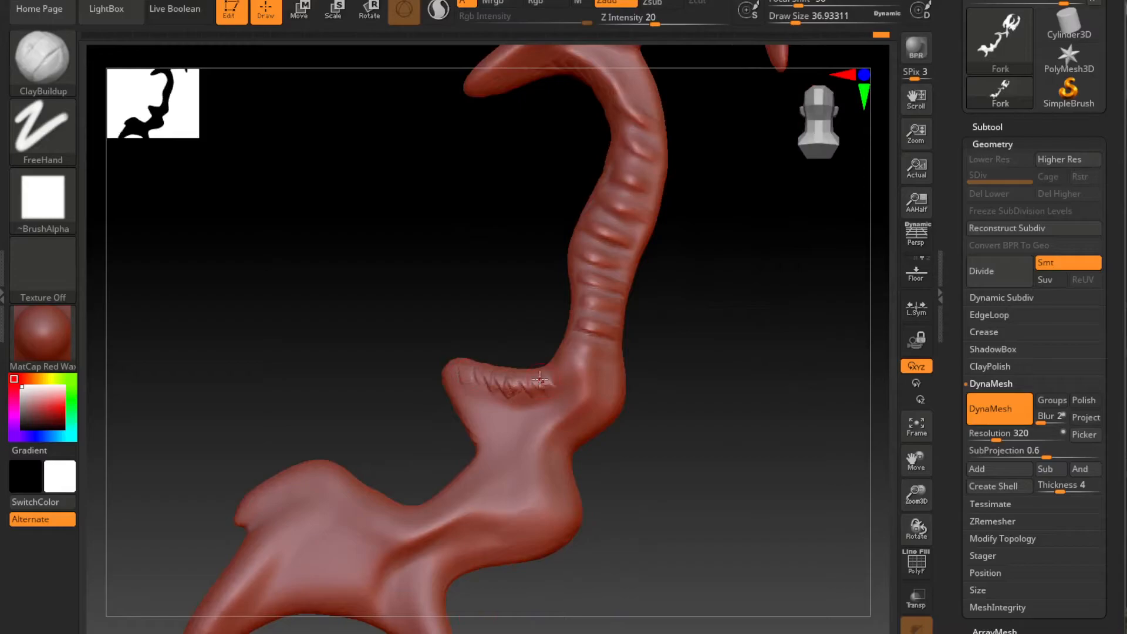
drag(567, 419, 537, 497)
key(shift)
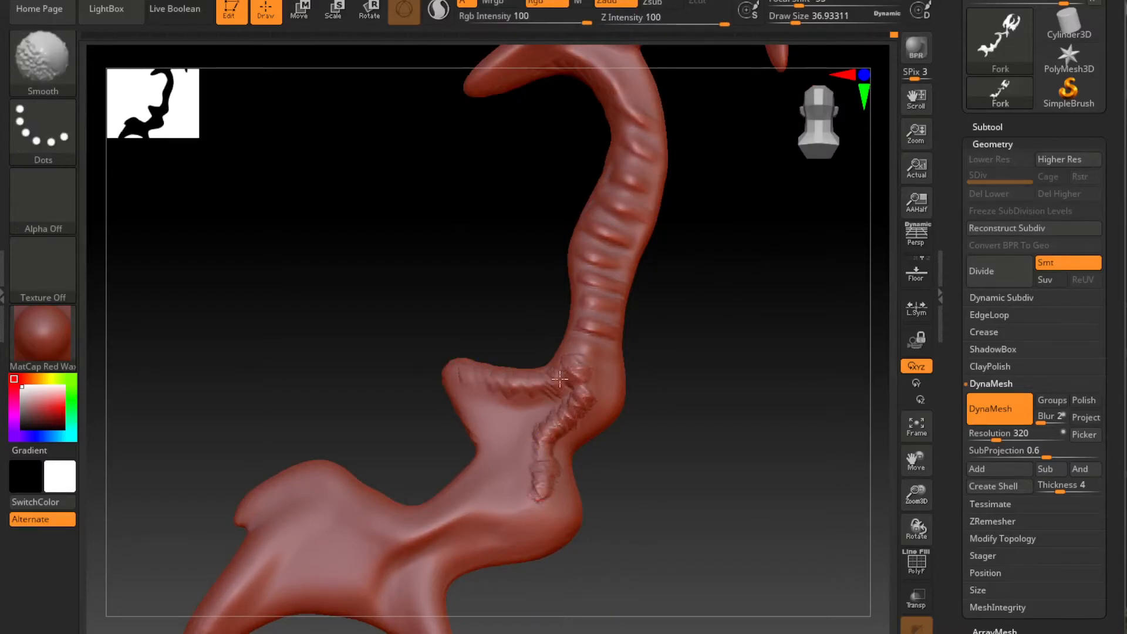
shift+drag(564, 449, 553, 479)
Build up clay on the back of the shaft's end lobe and smooth it.
alt+drag(648, 487, 709, 387)
drag(444, 461, 552, 399)
key(shift)
shift+drag(424, 452, 436, 470)
Enlarge the brush to a draw size of about 62 and sculpt thick folds over the end lobe's back.
mouse_move(629, 553)
alt+mouse_down()
mouse_move(667, 470)
mouse_move(692, 472)
alt+mouse_up()
key(space)
drag(476, 322, 483, 322)
mouse_move(352, 333)
mouse_down()
mouse_move(374, 297)
mouse_move(470, 336)
mouse_move(433, 321)
mouse_up()
mouse_move(329, 440)
mouse_down()
mouse_move(373, 365)
mouse_move(405, 382)
mouse_move(430, 363)
mouse_move(352, 405)
mouse_move(317, 453)
mouse_up()
drag(457, 433, 487, 433)
mouse_move(499, 435)
shift+mouse_down()
mouse_move(450, 420)
mouse_move(538, 505)
mouse_move(527, 531)
shift+mouse_up()
Build up the lower shaft's bulge and a diagonal ridge up to the pointed projection, smoothing the strokes.
mouse_move(527, 522)
shift+mouse_down()
mouse_move(520, 377)
mouse_move(596, 352)
mouse_move(505, 363)
shift+mouse_up()
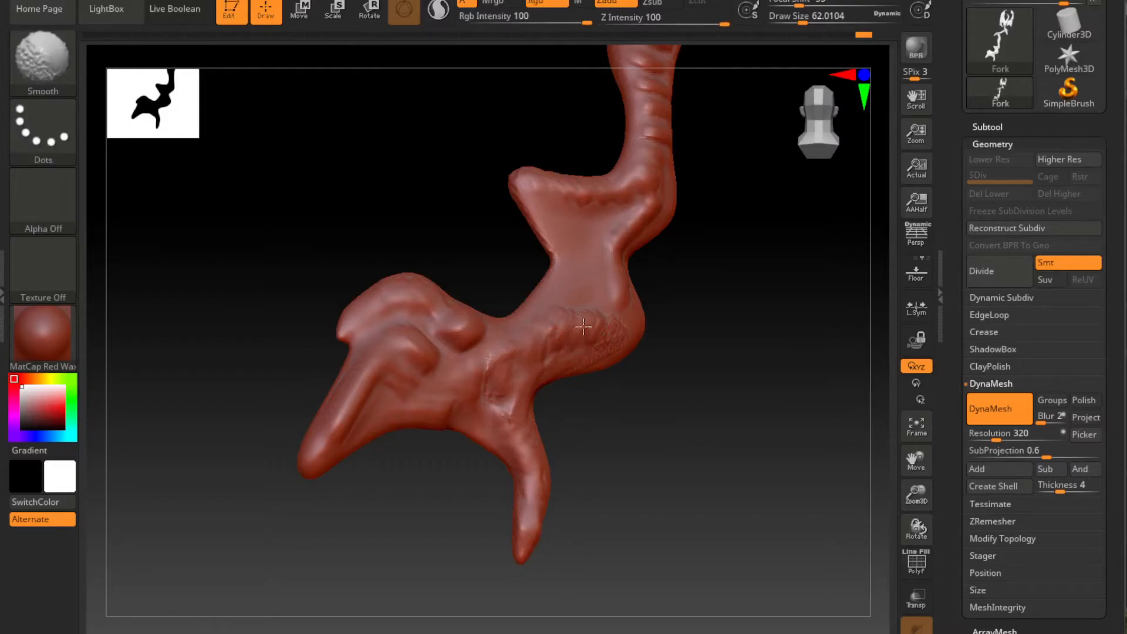
shift+drag(580, 343, 622, 333)
mouse_move(562, 222)
mouse_down()
mouse_move(613, 218)
mouse_move(605, 249)
mouse_move(573, 273)
mouse_move(561, 221)
mouse_up()
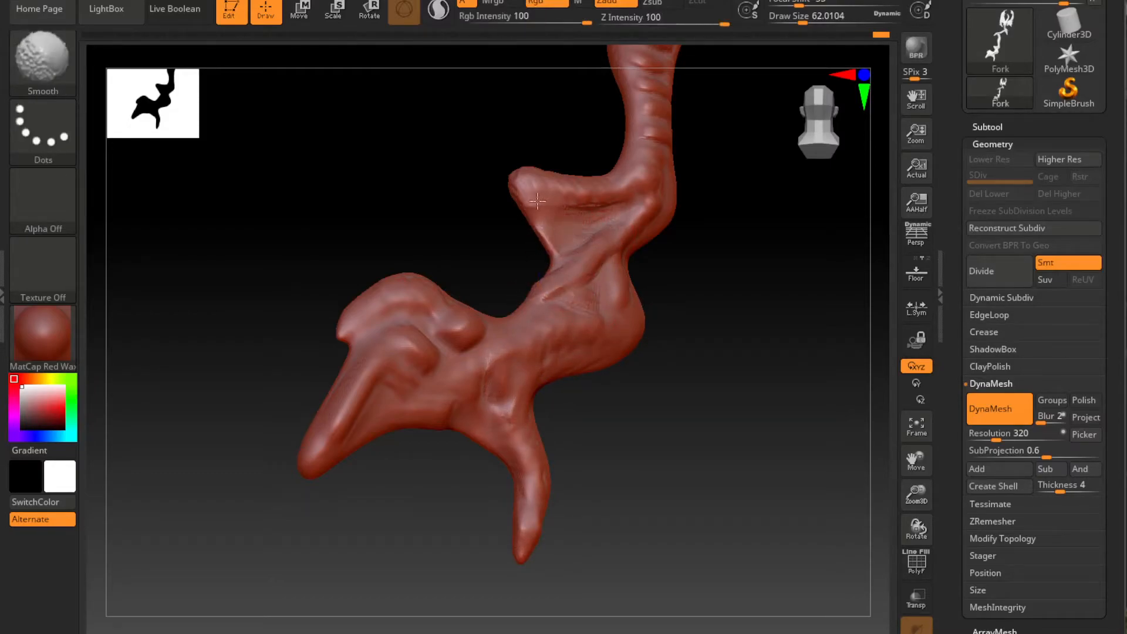
Add flowing clay ridges from the lower shaft's front onto the end lobe and smooth them.
mouse_move(680, 296)
mouse_down()
mouse_move(712, 245)
mouse_move(698, 252)
mouse_up()
drag(513, 358, 565, 329)
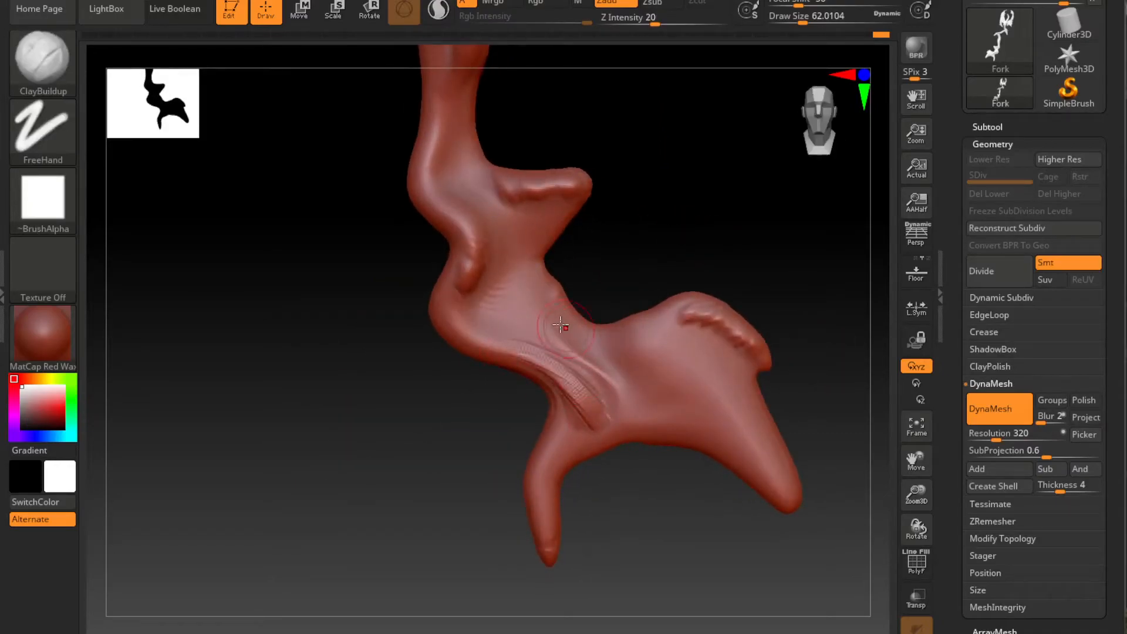
mouse_move(626, 377)
mouse_down()
mouse_move(664, 404)
mouse_move(728, 411)
mouse_move(674, 329)
mouse_move(710, 364)
mouse_move(622, 340)
mouse_move(761, 407)
mouse_move(776, 481)
mouse_up()
mouse_move(725, 382)
shift+mouse_down()
mouse_move(672, 360)
mouse_move(692, 402)
shift+mouse_up()
shift+drag(451, 288, 499, 290)
mouse_move(679, 317)
alt+mouse_down()
mouse_move(679, 232)
mouse_move(699, 244)
mouse_move(701, 329)
alt+mouse_up()
Sculpt folds over the front of the end lobe and its two prongs, smoothing the transitions.
mouse_move(449, 466)
mouse_down()
mouse_move(432, 448)
mouse_move(543, 358)
mouse_up()
mouse_move(528, 367)
shift+mouse_down()
mouse_move(454, 405)
mouse_move(441, 431)
shift+mouse_up()
drag(578, 346, 645, 384)
mouse_move(694, 438)
shift+mouse_down()
mouse_move(591, 370)
mouse_move(669, 400)
shift+mouse_up()
shift+drag(642, 358, 674, 386)
mouse_move(512, 318)
mouse_down()
mouse_move(565, 351)
mouse_move(531, 329)
mouse_up()
Build up clay on the front of the lower shaft below the pointed projection and smooth it.
drag(699, 198, 675, 199)
alt+drag(675, 199, 745, 357)
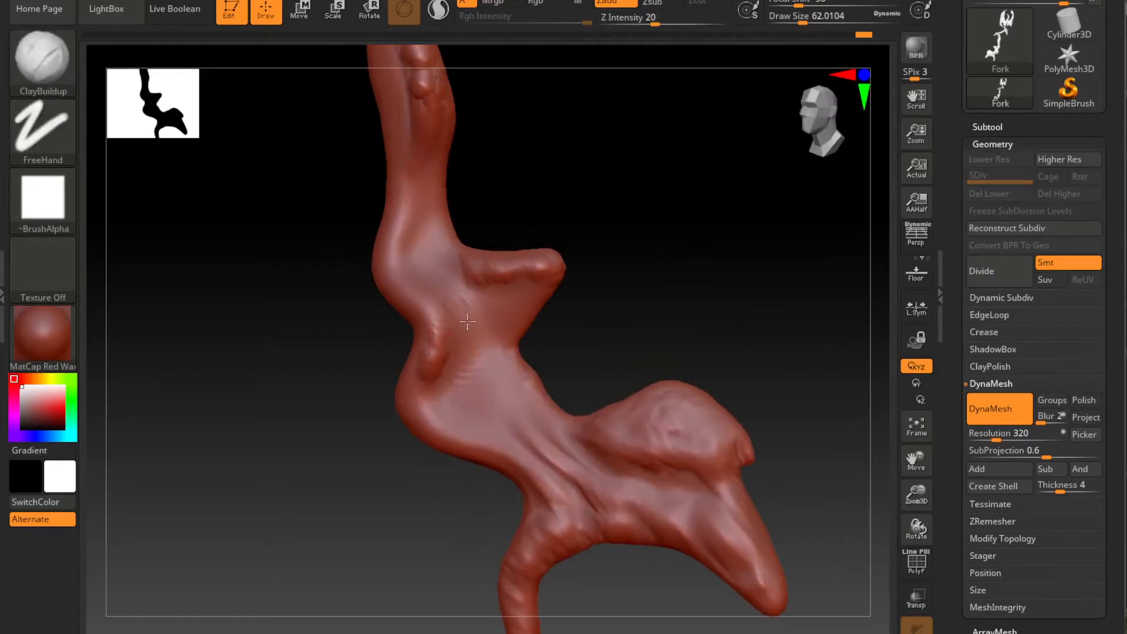
mouse_move(499, 299)
mouse_down()
mouse_move(490, 346)
mouse_move(590, 478)
mouse_up()
shift+drag(471, 361, 451, 405)
Check the whole sculpted fork from the back and front, then export the mesh.
mouse_move(681, 277)
alt+mouse_down()
mouse_move(675, 261)
mouse_move(704, 345)
mouse_move(689, 397)
mouse_move(641, 418)
mouse_move(631, 358)
mouse_move(697, 322)
mouse_move(696, 334)
alt+mouse_up()
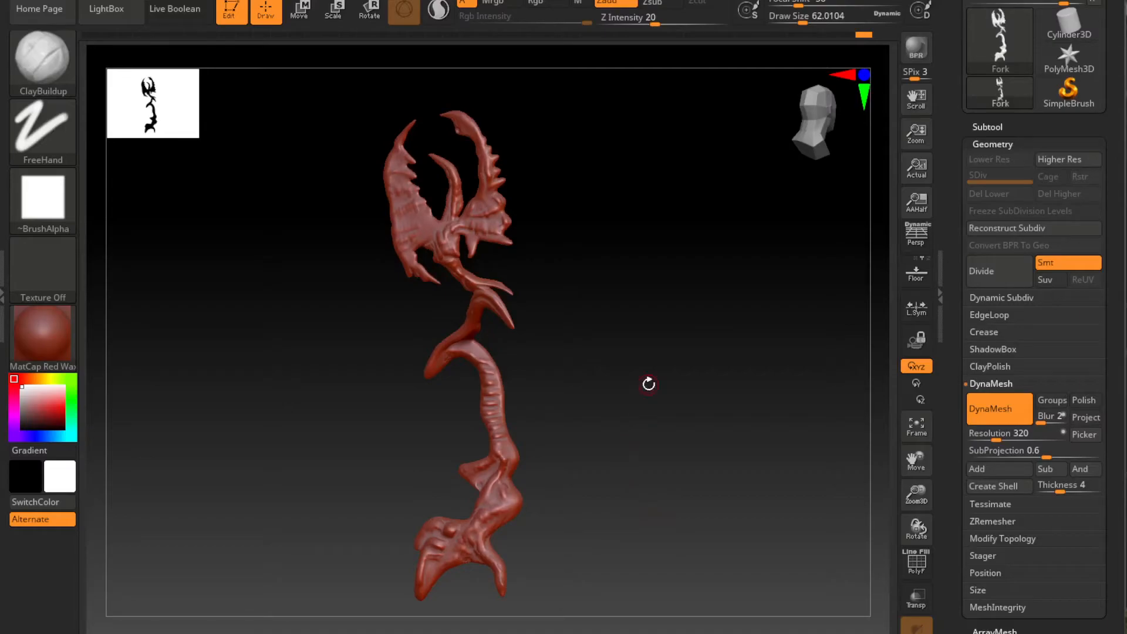
drag(664, 381, 723, 361)
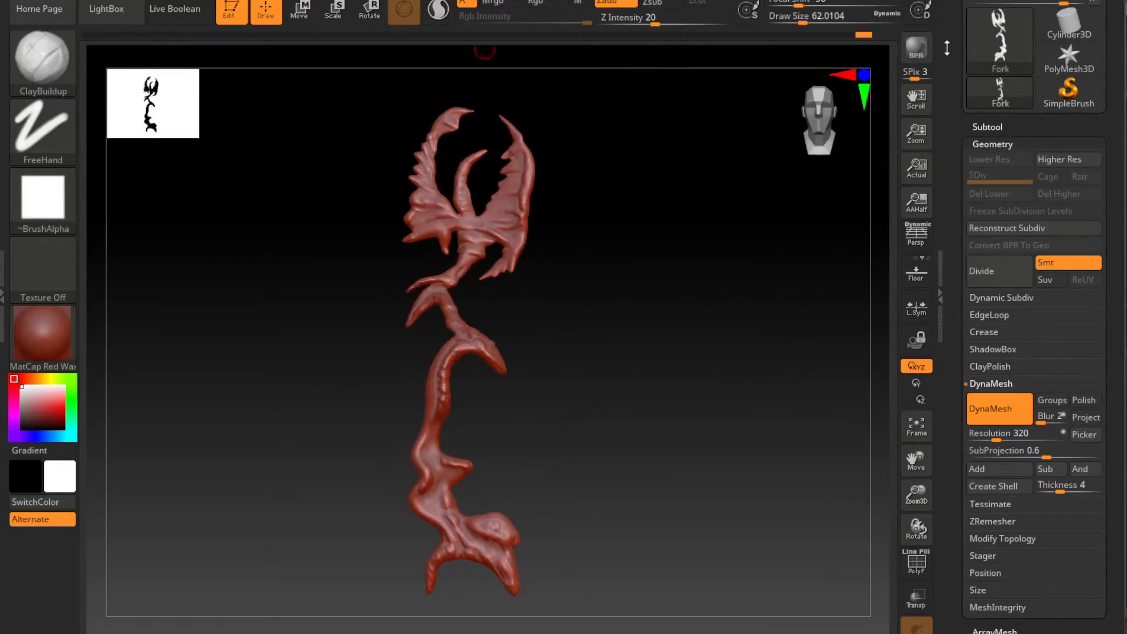
drag(946, 47, 949, 141)
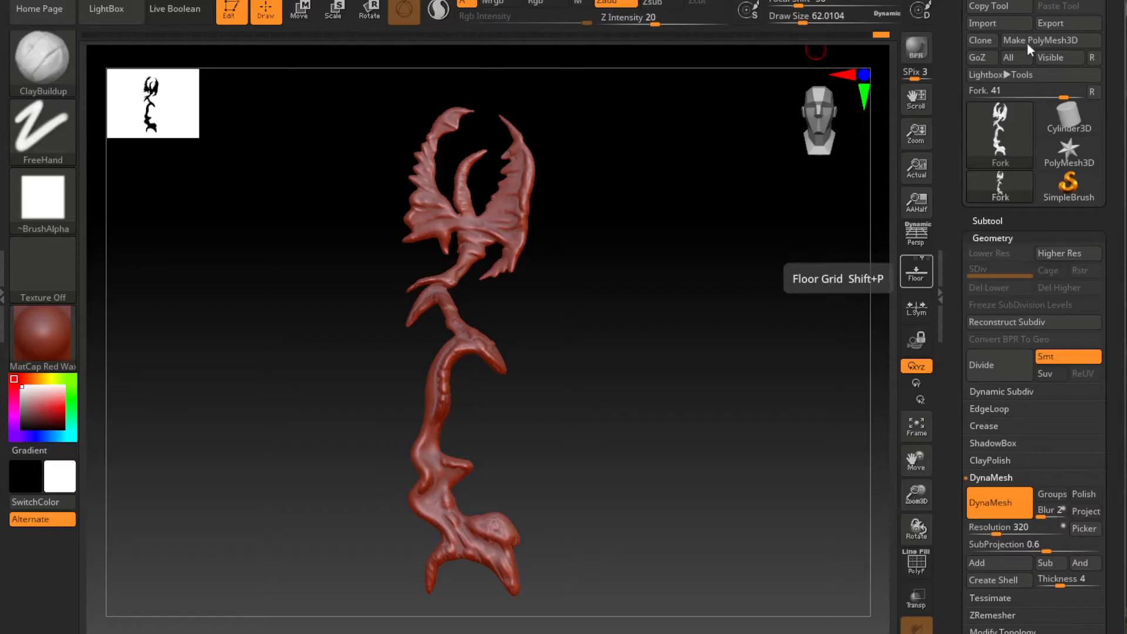
click(1066, 23)
click(859, 440)
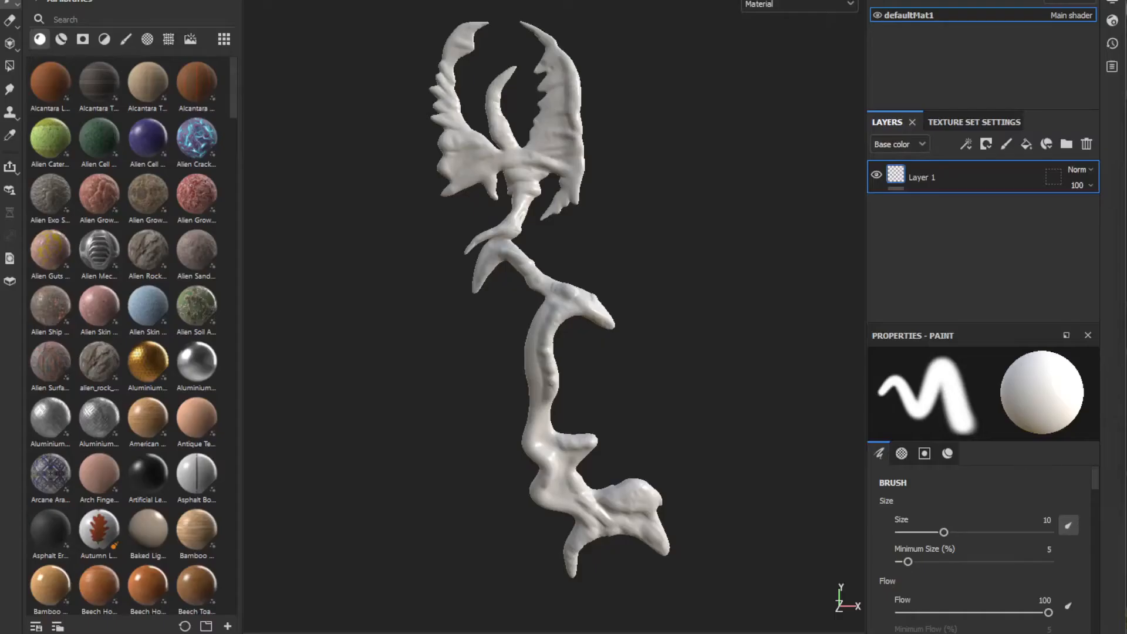
Switch to Substance 3D Painter and apply the Barnacle material from the asset library to the fork.
alt+drag(656, 216, 350, 160)
drag(98, 581, 939, 229)
Add an Emissive channel to the defaultMat1 texture set.
click(973, 122)
scroll(1019, 276, down, 8)
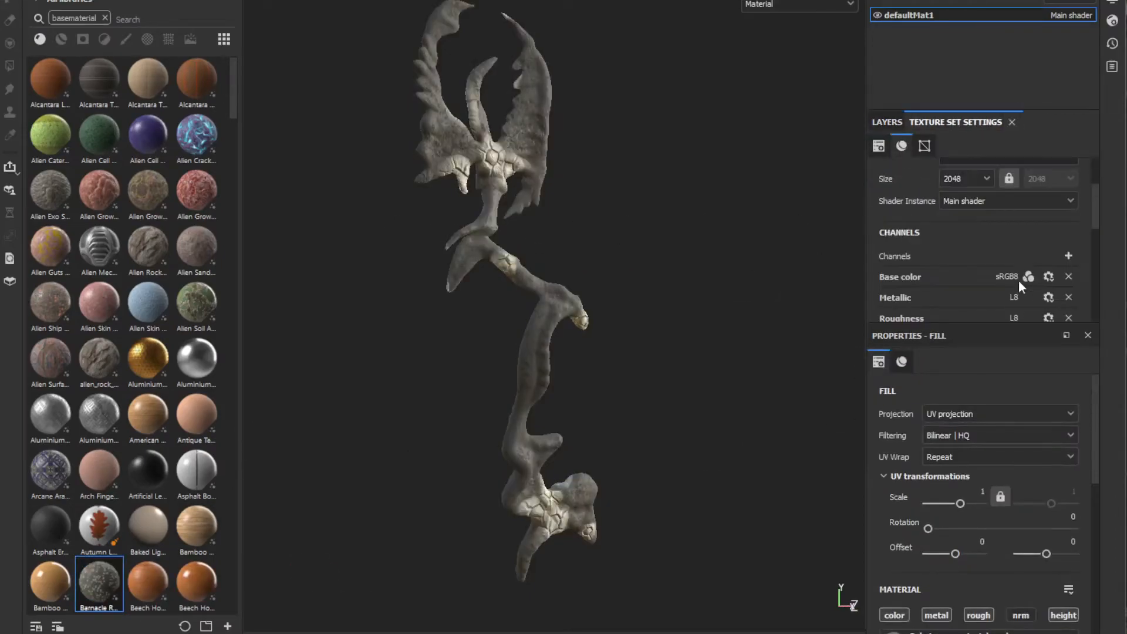
scroll(1027, 252, up, 6)
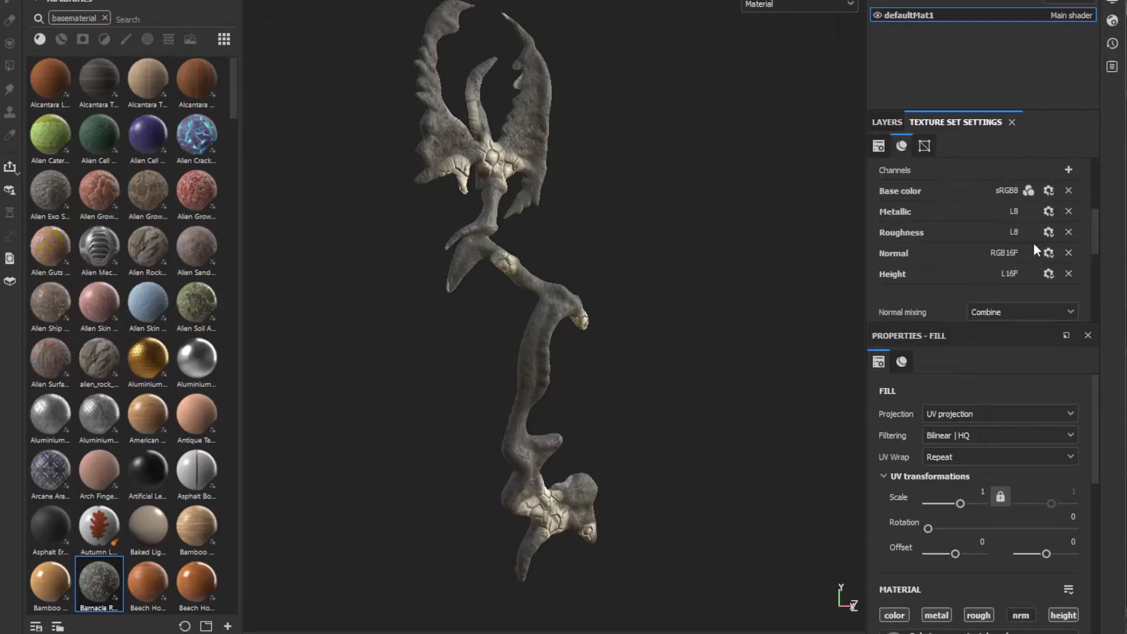
click(1068, 251)
click(1091, 408)
Bake all seven mesh maps for defaultMat1 at an output size of 2048 and return to the layer stack.
scroll(1005, 306, down, 6)
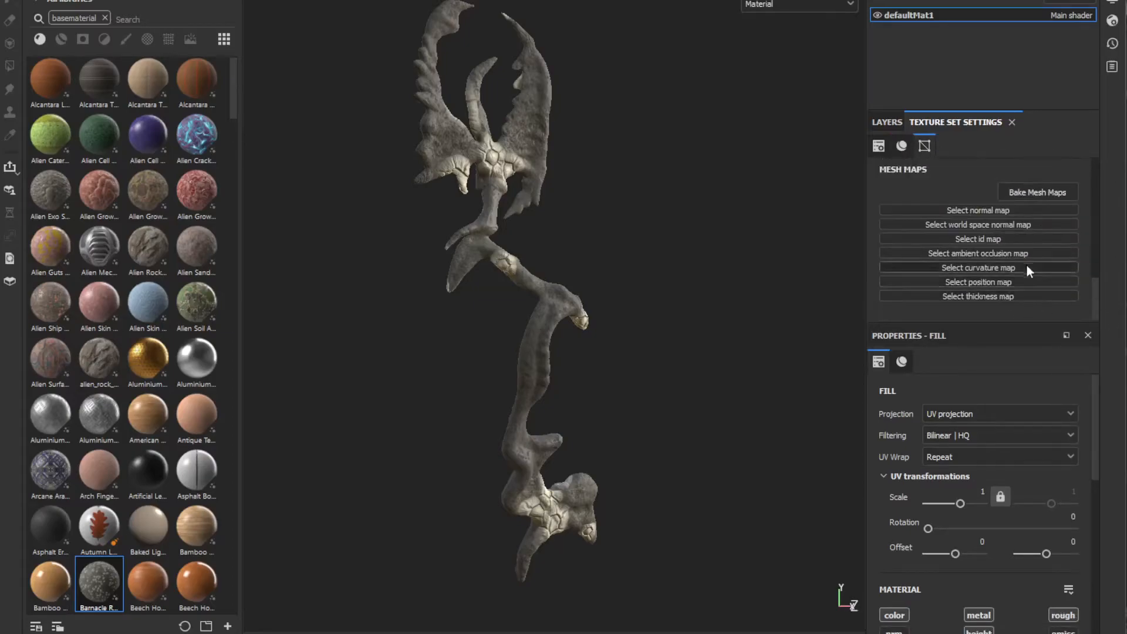
click(1037, 191)
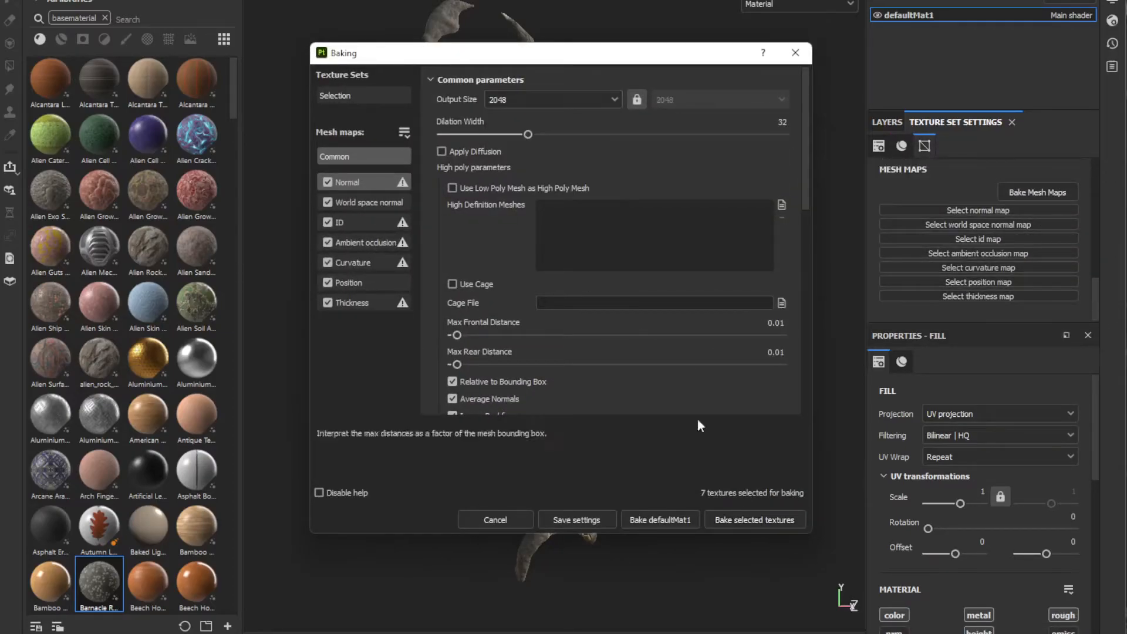
click(738, 520)
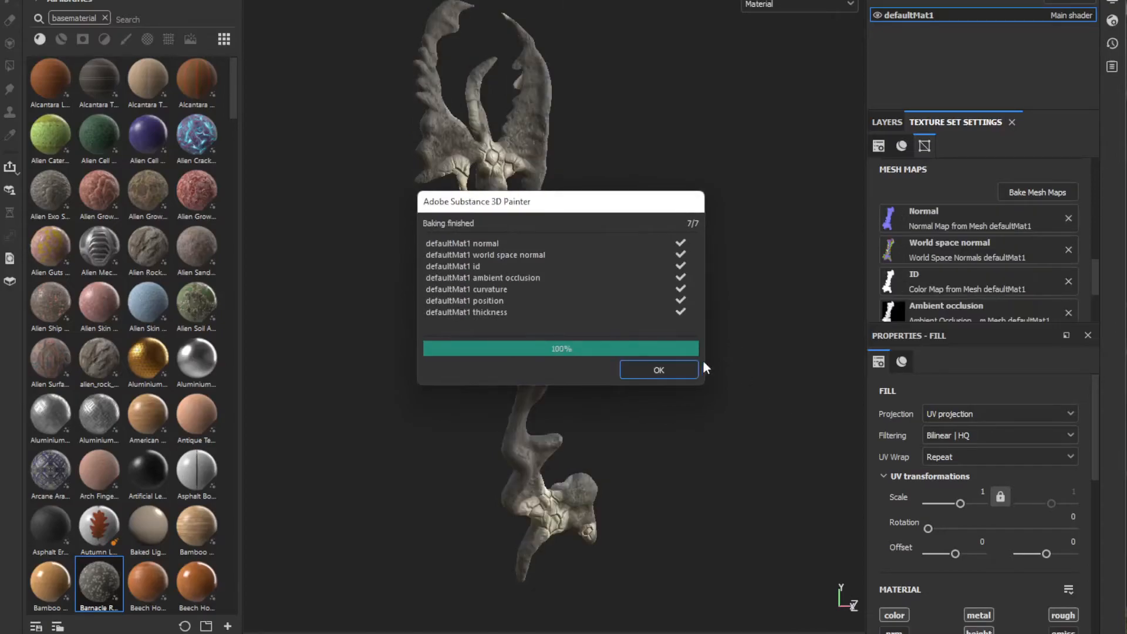
click(660, 370)
scroll(670, 284, up, 5)
scroll(670, 290, down, 5)
click(887, 122)
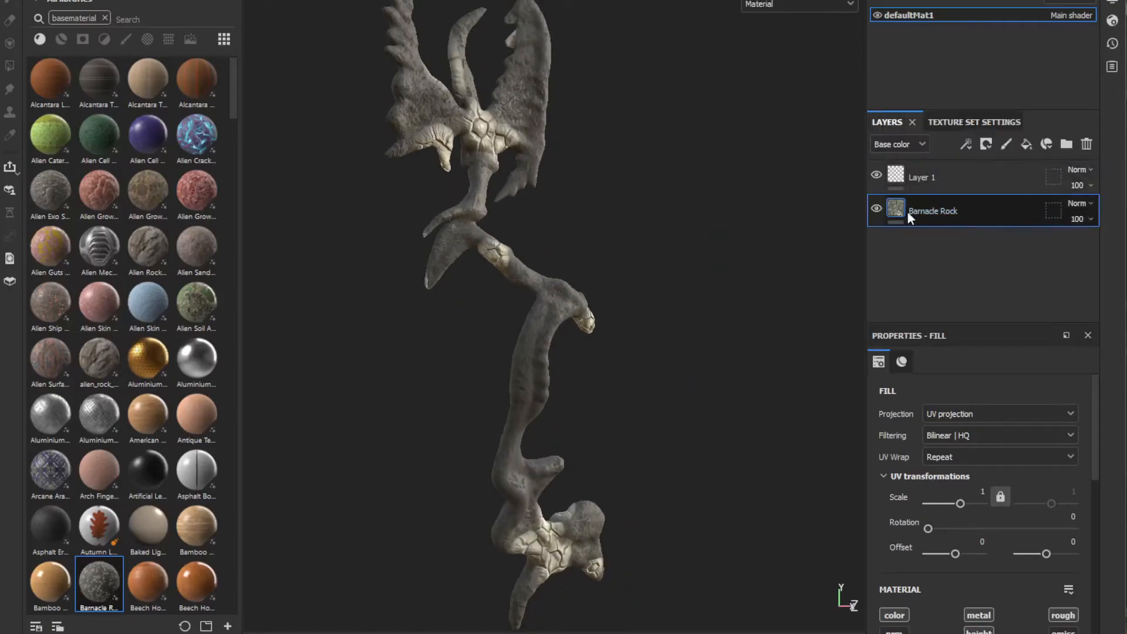
Try adjusting the Barnacle Rock fill's UV scale and offset, undoing each change.
scroll(897, 425, down, 2)
drag(961, 417, 961, 419)
key(ctrl+z)
drag(956, 469, 954, 468)
key(ctrl+z)
Set the Barnacle Rock layer's Rock Color to dark grey and its Barnacle Color to olive green.
scroll(911, 516, down, 5)
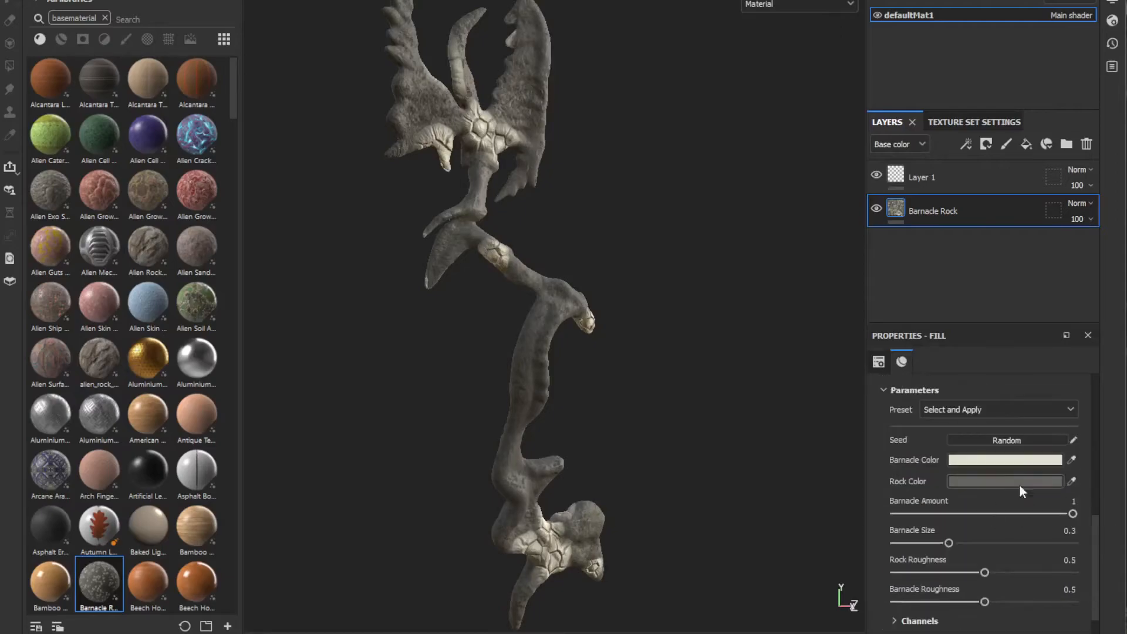
click(968, 480)
click(1010, 521)
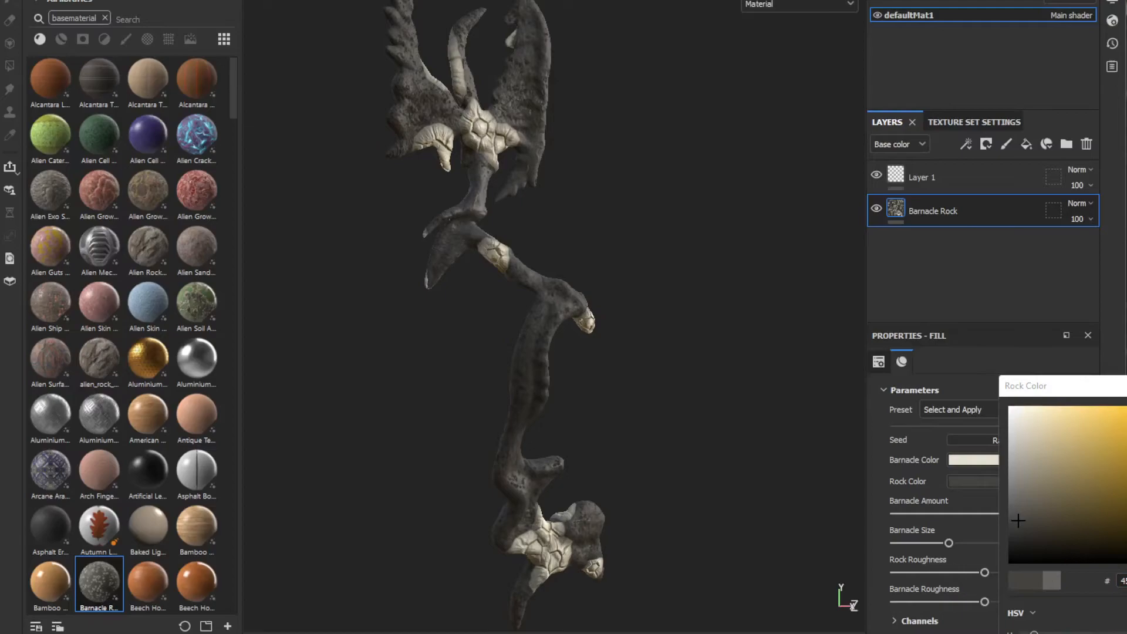
click(991, 460)
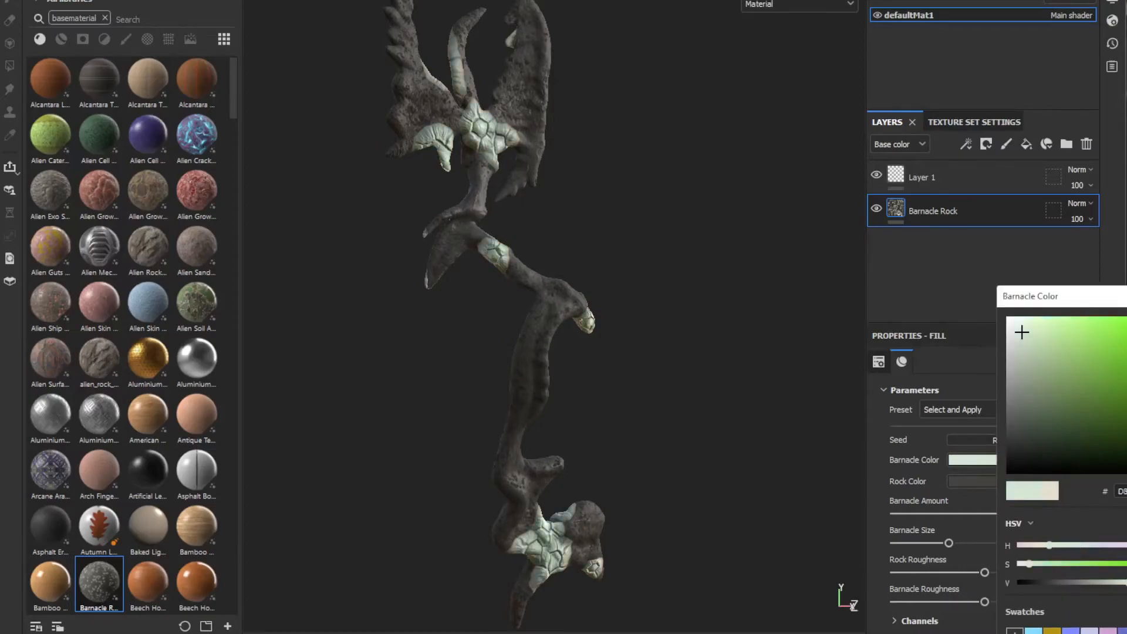
mouse_move(1059, 380)
mouse_down()
mouse_move(1069, 389)
mouse_move(1051, 413)
mouse_move(1063, 386)
mouse_up()
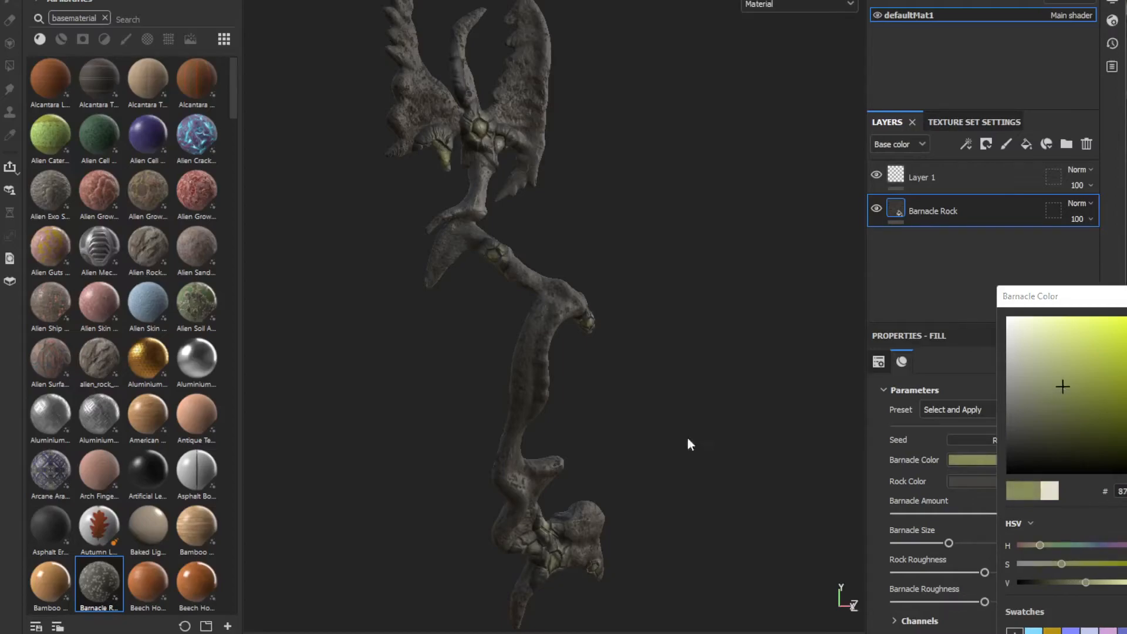
click(931, 454)
Set Barnacle Size to 0.21, Rock Roughness to 0.29 and Barnacle Roughness to about 0.7.
scroll(932, 455, down, 1)
drag(1073, 474, 1076, 475)
drag(950, 503, 925, 497)
drag(984, 532, 942, 532)
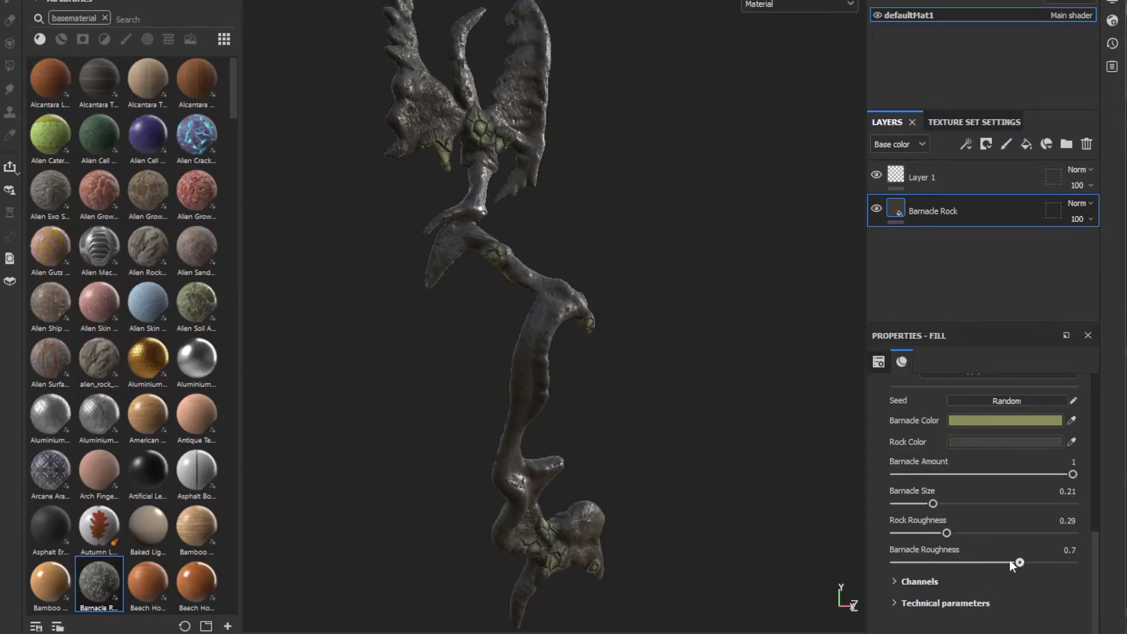
Set the Barnacle Rock's Normal Intensity to 0.56 and Ambient Occlusion Intensity to 0.53 in its technical parameters.
click(923, 603)
scroll(933, 566, down, 5)
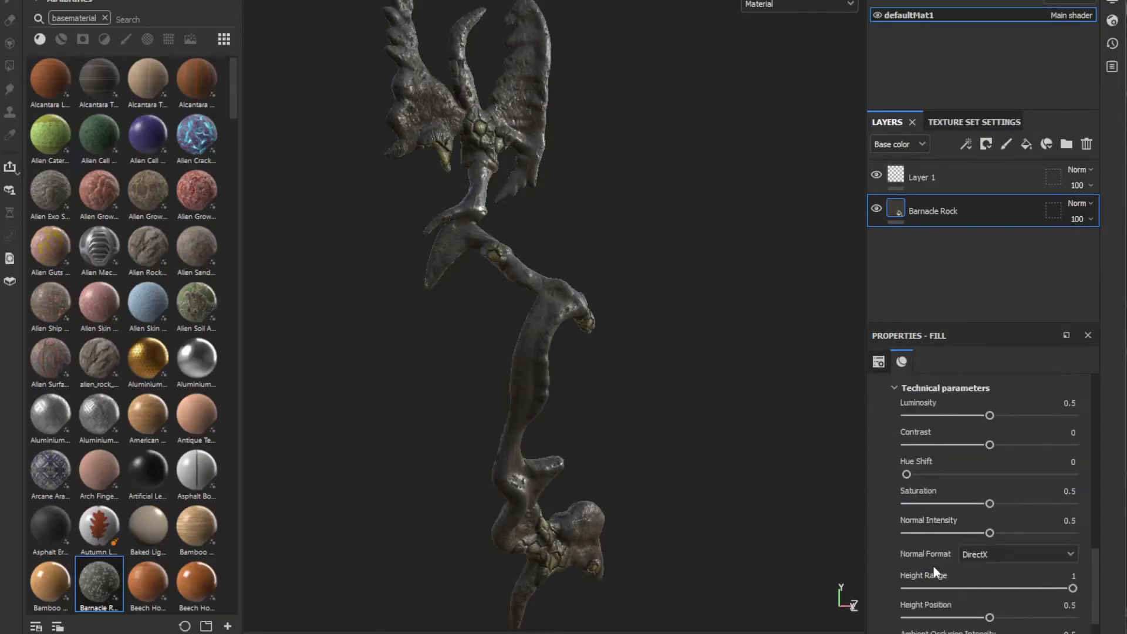
drag(985, 415, 986, 449)
scroll(968, 481, down, 1)
drag(991, 575, 951, 567)
mouse_move(989, 605)
mouse_down()
mouse_move(1026, 604)
mouse_move(994, 603)
mouse_up()
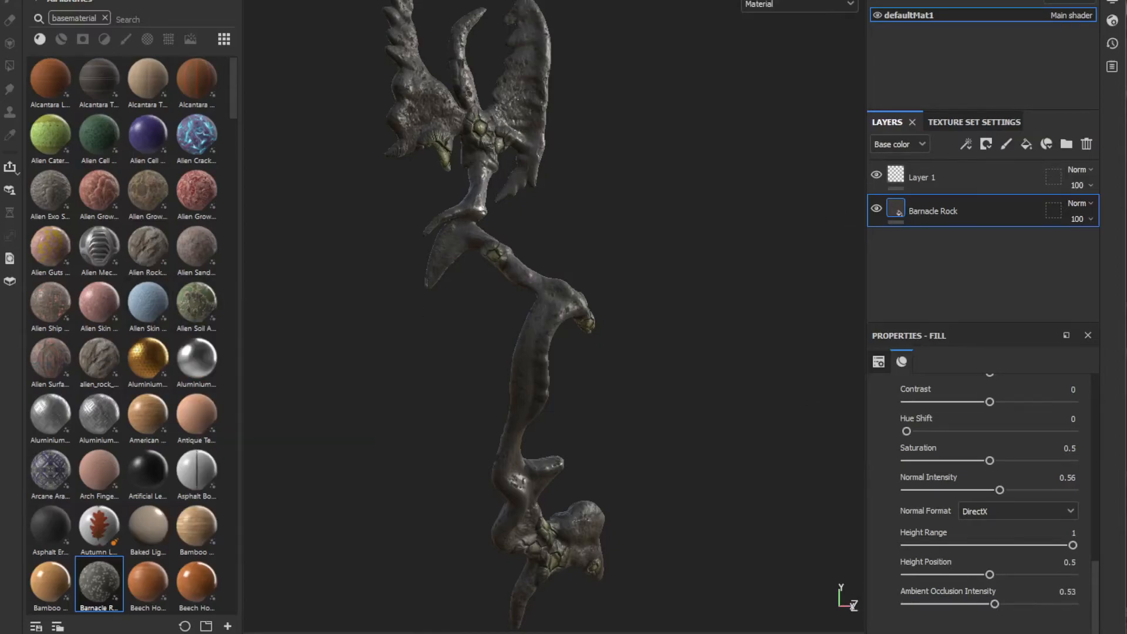
Search the asset library for "sea" and add Alien Cracked Rocky Ground as a layer above Barnacle Rock.
click(105, 18)
click(95, 18)
text(se)
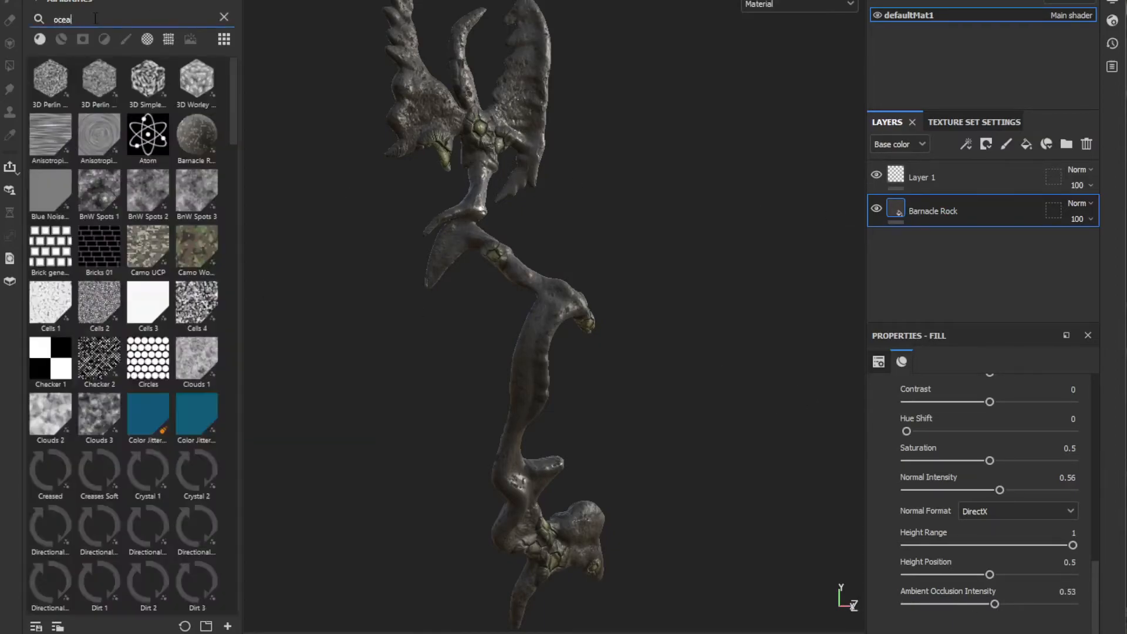
text(al)
drag(50, 246, 962, 202)
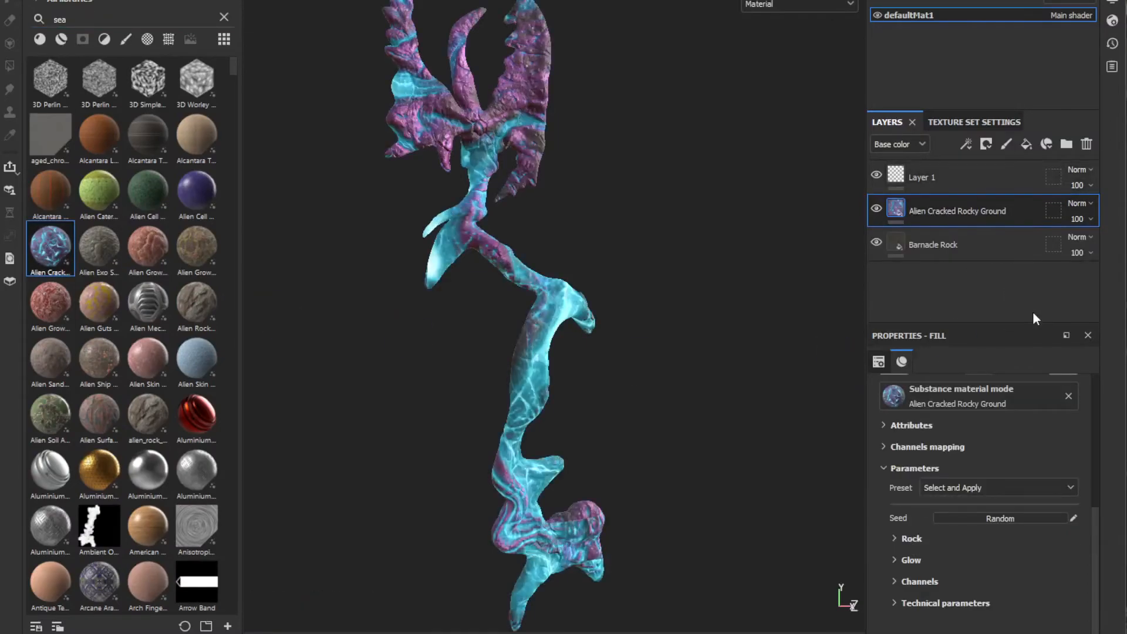
Change the Alien Cracked Rocky Ground fill to planar projection.
mouse_move(692, 259)
alt+mouse_down()
mouse_move(953, 317)
mouse_move(681, 277)
alt+mouse_up()
scroll(1048, 426, up, 5)
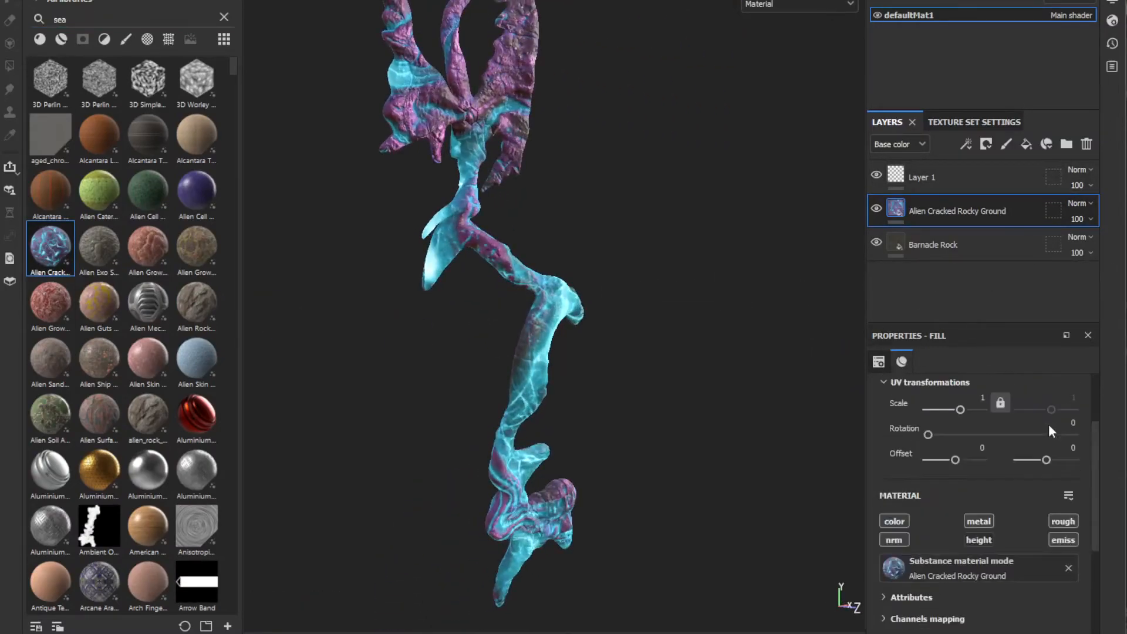
click(997, 415)
click(958, 474)
alt+drag(810, 300, 597, 273)
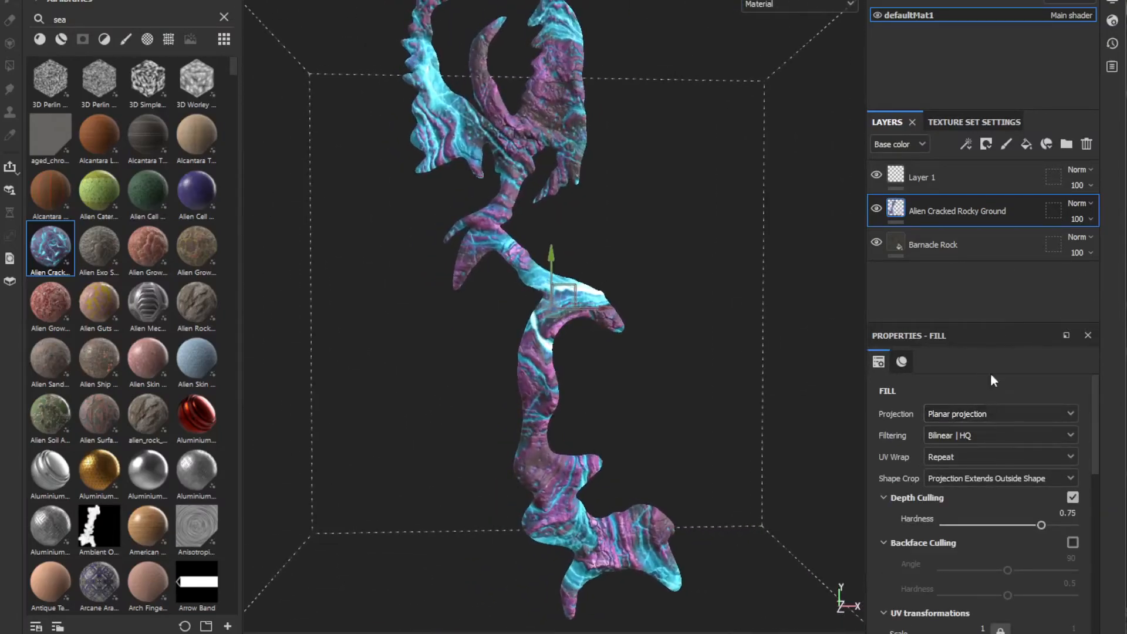
Turn off the color, metallic and normal channels of the Alien Cracked Rocky Ground material.
scroll(1022, 421, down, 5)
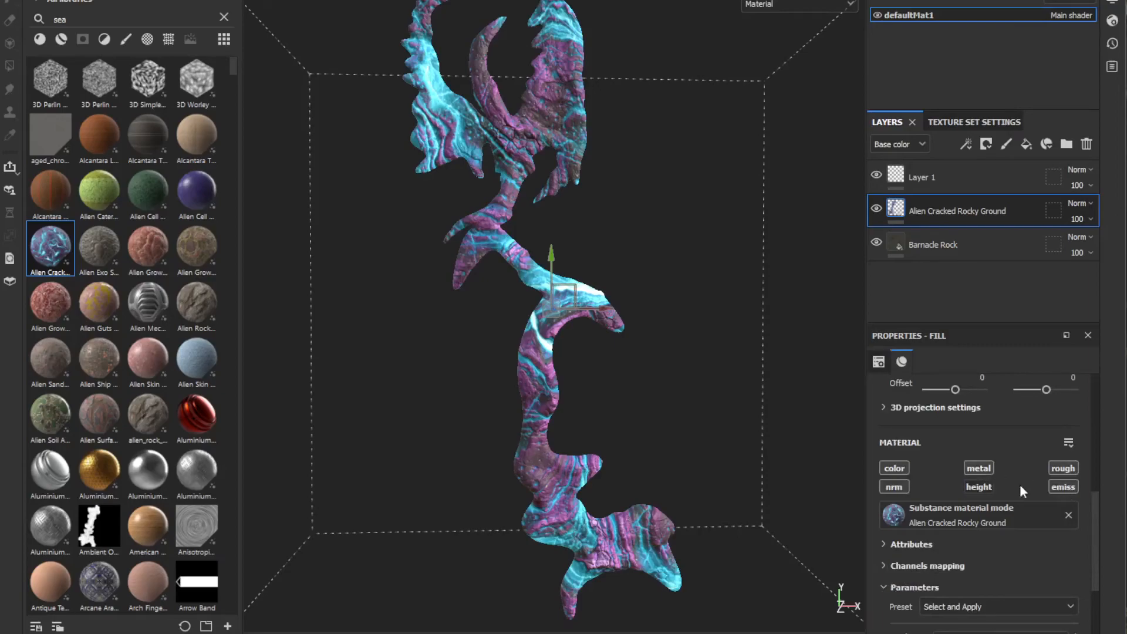
click(979, 469)
click(895, 469)
click(896, 486)
alt+drag(650, 373, 727, 311)
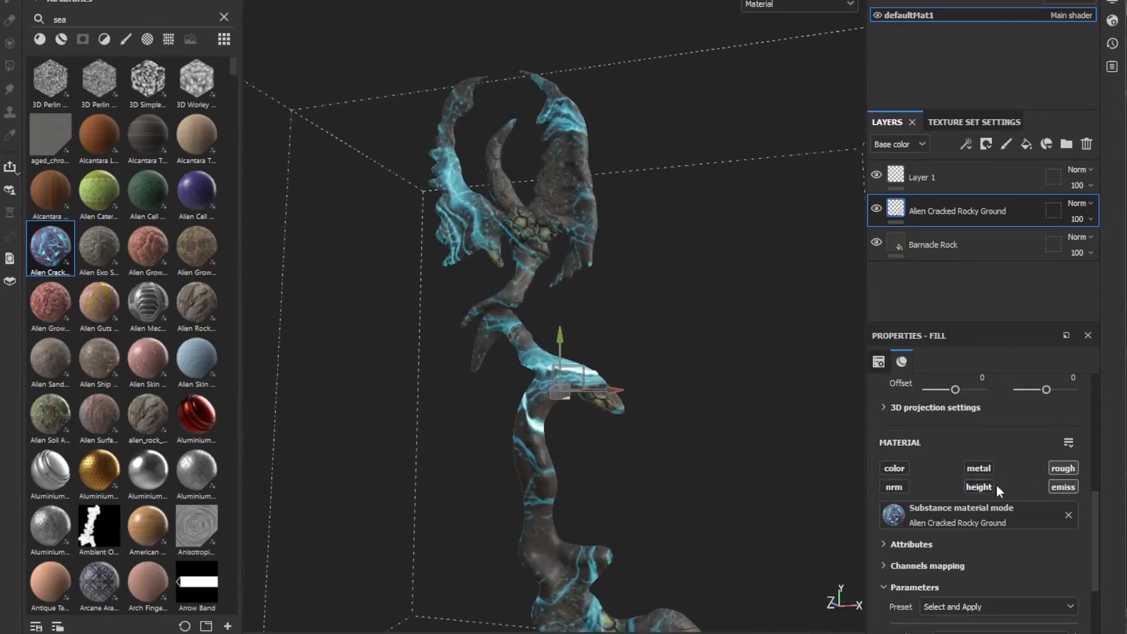
Set the material's Glow Height to 0.28, Glow Detail to 0.67 and Glow Contrast to 0.41.
scroll(982, 424, up, 2)
drag(960, 425, 962, 495)
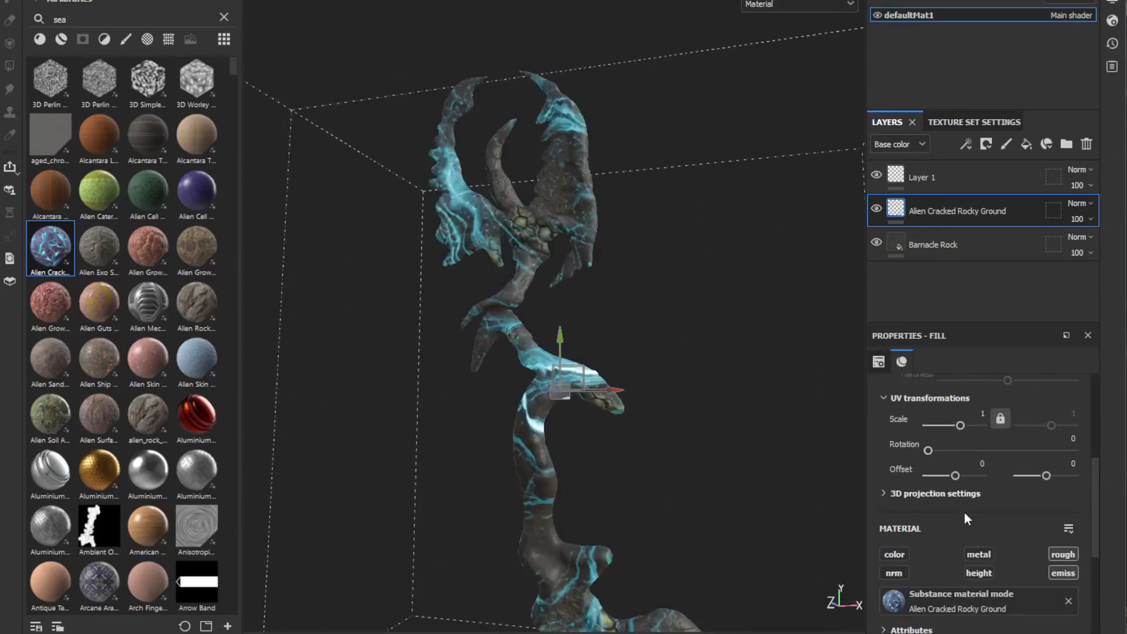
scroll(964, 498, down, 5)
click(893, 537)
click(893, 537)
click(895, 558)
scroll(997, 592, down, 1)
drag(989, 566, 941, 623)
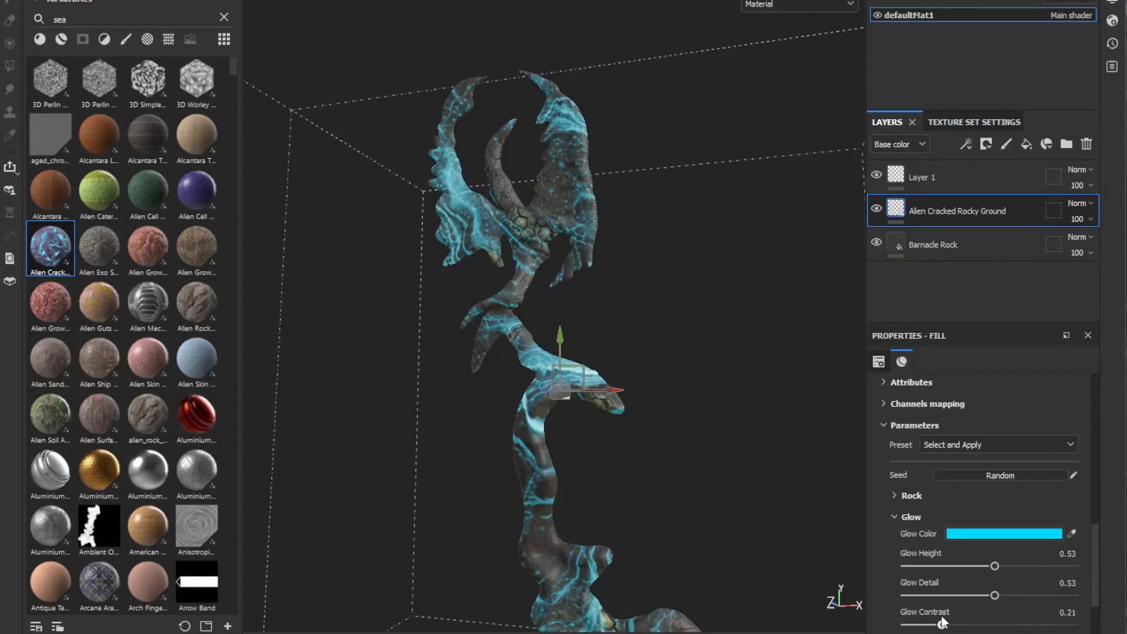
scroll(937, 581, down, 8)
scroll(938, 543, up, 10)
click(994, 522)
click(982, 543)
Shift the planar projection's UV offset to 0.23 and 0.31 to reposition the glowing cracks on the fork.
scroll(688, 399, up, 4)
alt+drag(688, 399, 568, 339)
scroll(682, 326, down, 5)
scroll(1030, 510, up, 3)
scroll(1031, 510, up, 1)
drag(1046, 477, 1054, 477)
drag(960, 426, 1033, 461)
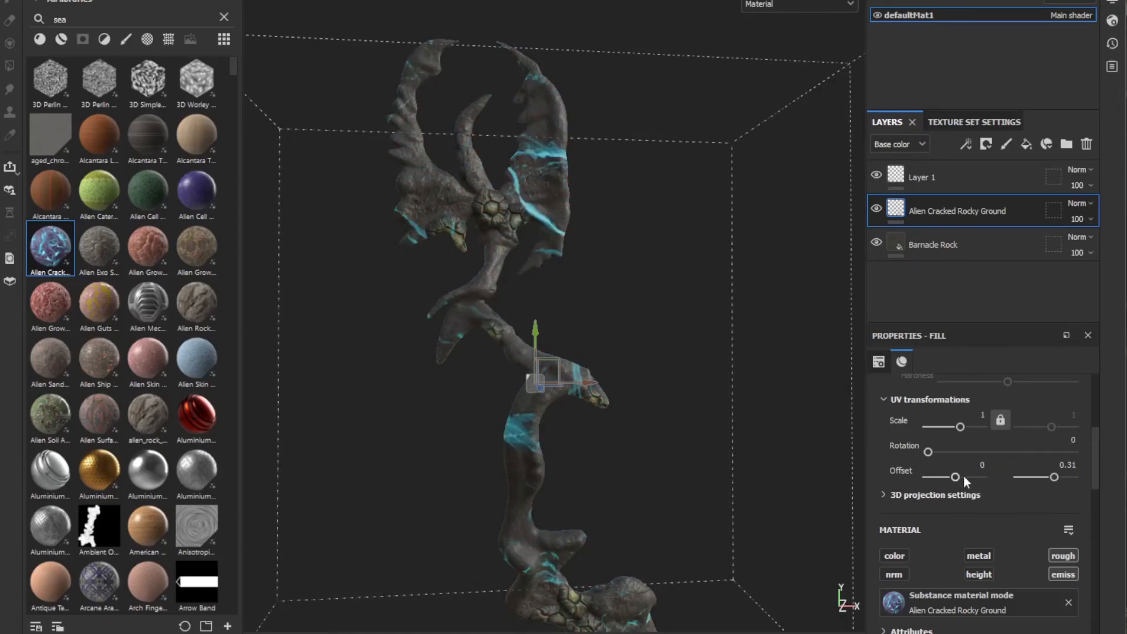
drag(955, 477, 962, 475)
Turn on the height channel and turn off the roughness channel of the Alien Cracked Rocky Ground material.
alt+drag(640, 418, 580, 310)
scroll(701, 385, down, 2)
scroll(996, 493, up, 2)
scroll(997, 493, down, 3)
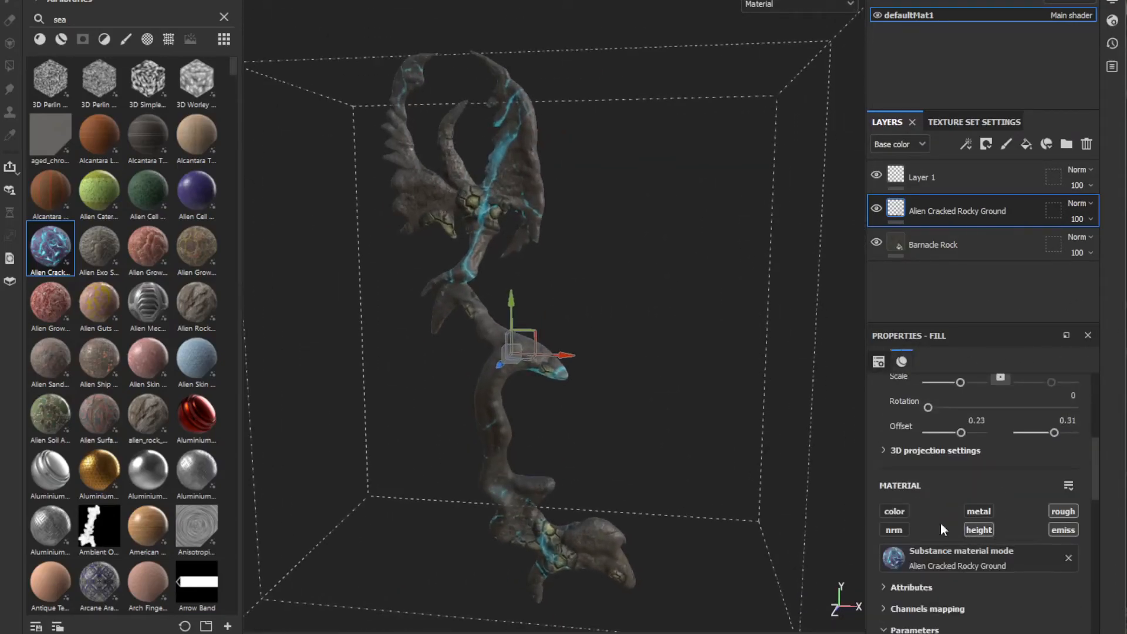
alt+drag(682, 364, 663, 410)
click(1058, 515)
Enable the color and normal channels of the Alien Cracked Rocky Ground layer and lower its base color opacity to 23.
alt+drag(604, 340, 604, 272)
scroll(636, 395, up, 2)
scroll(636, 394, down, 2)
alt+middle_drag(604, 272, 630, 346)
scroll(631, 347, up, 2)
alt+drag(630, 352, 669, 387)
click(895, 511)
click(895, 511)
click(894, 511)
click(1084, 220)
drag(1123, 245, 1083, 247)
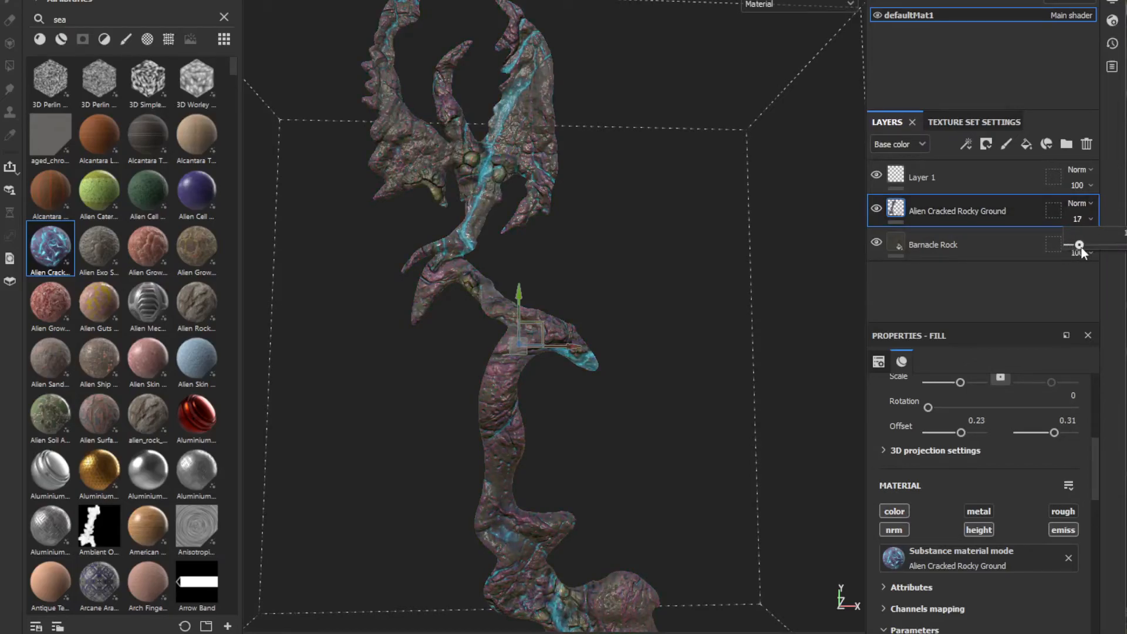
Change the rock's Convex Color to a bright green in the Alien Cracked Rocky Ground parameters.
scroll(974, 495, down, 10)
scroll(974, 496, up, 4)
scroll(975, 497, up, 2)
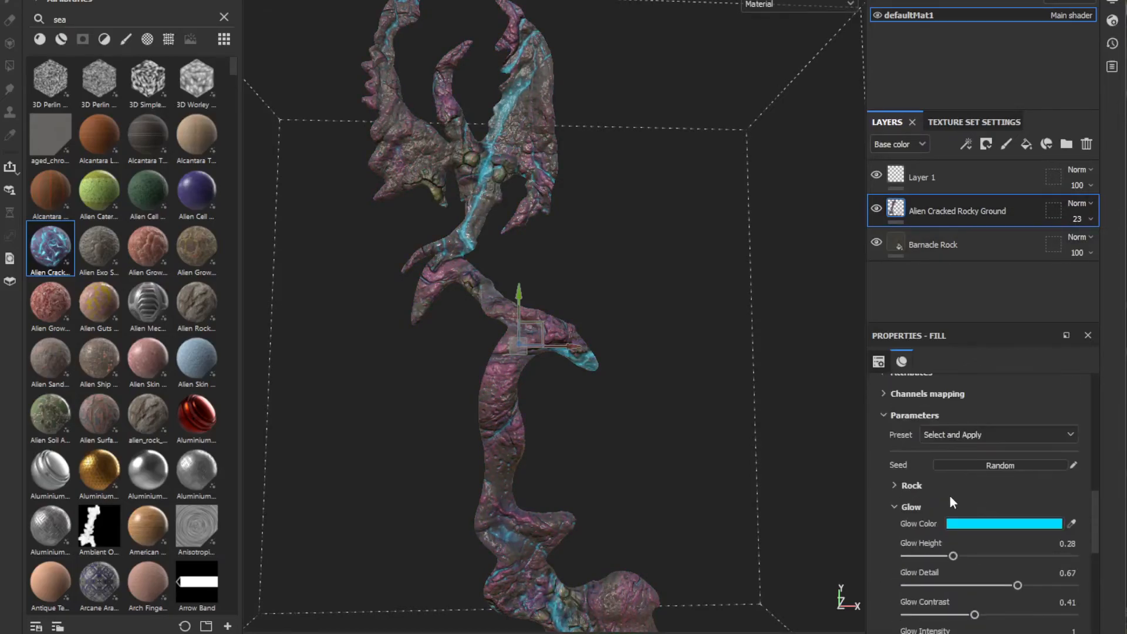
click(896, 482)
click(1021, 523)
click(1072, 545)
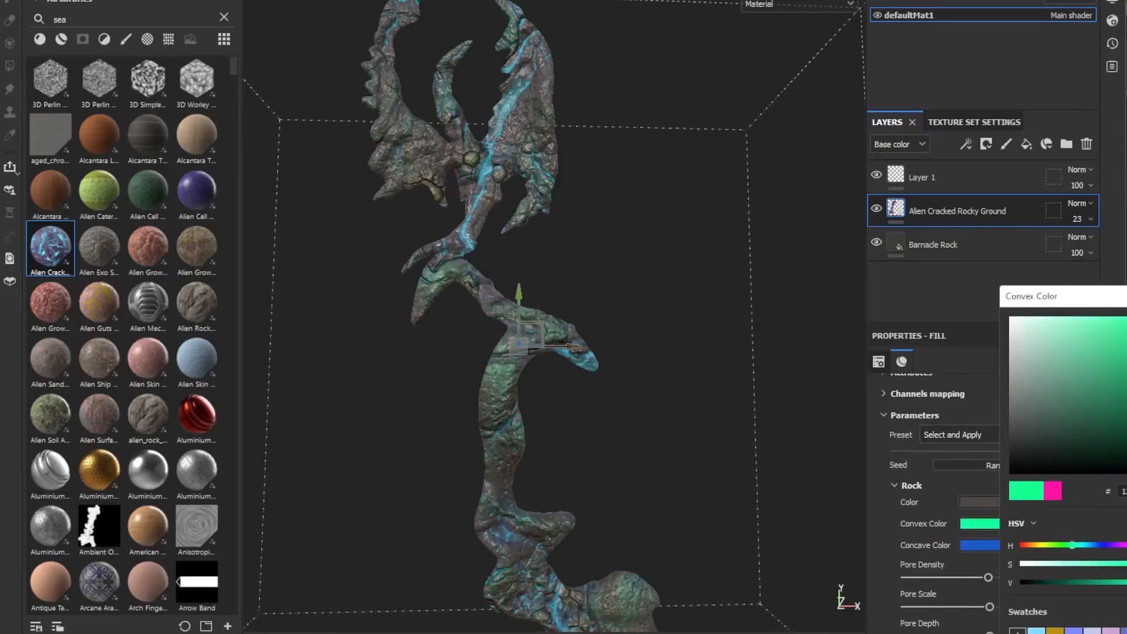
click(1104, 582)
Set the rock's Concave Color to dark brown and tone its Convex Color down to a muted green.
click(976, 545)
drag(1061, 546, 1028, 545)
click(1108, 397)
click(979, 524)
click(1108, 374)
drag(1107, 374, 1098, 316)
Change the rock's Concave Color to sky blue.
click(986, 544)
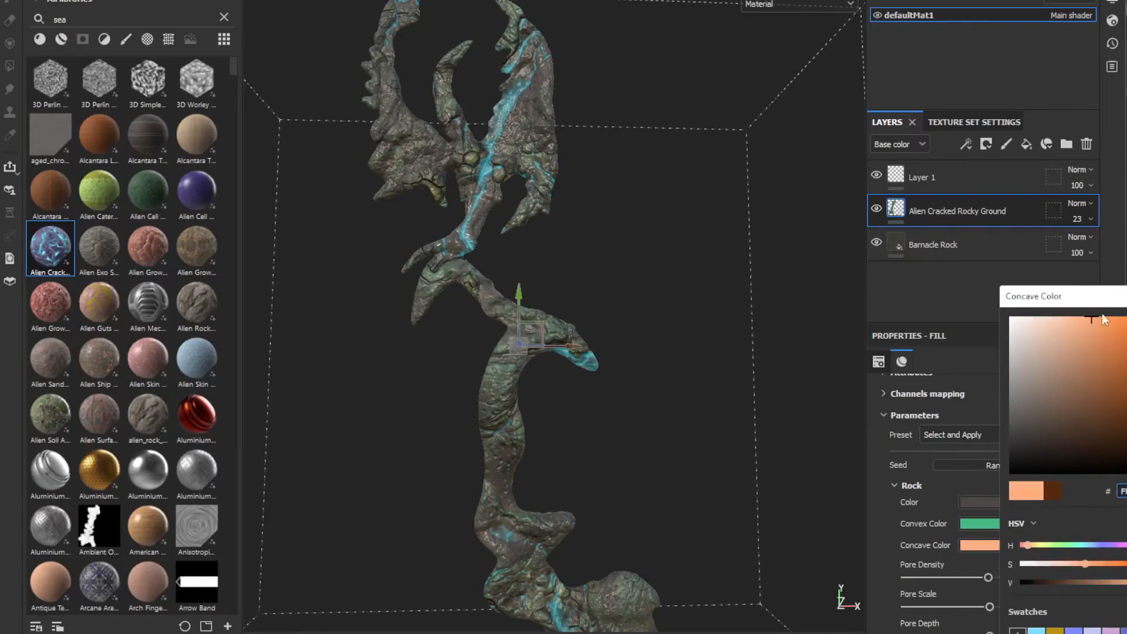
drag(1028, 546, 1087, 545)
alt+drag(651, 461, 681, 424)
click(1124, 295)
Set the rock's Concave Color to a dark olive green.
scroll(698, 403, down, 3)
scroll(664, 405, up, 4)
scroll(681, 423, up, 3)
scroll(680, 420, down, 5)
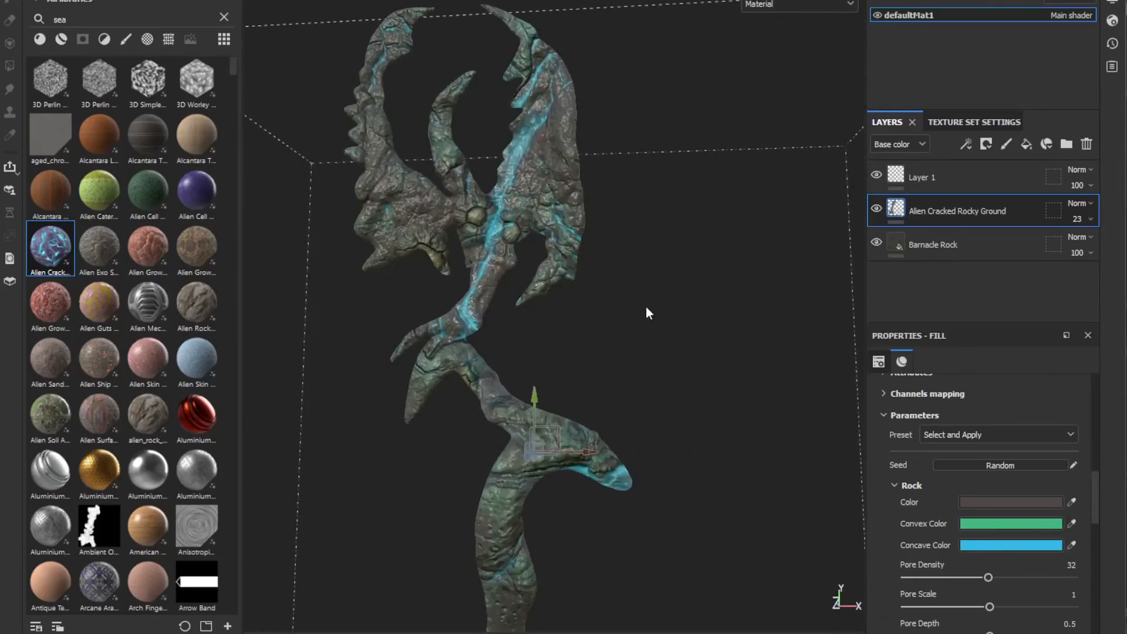
mouse_move(150, 299)
scroll(1030, 480, up, 4)
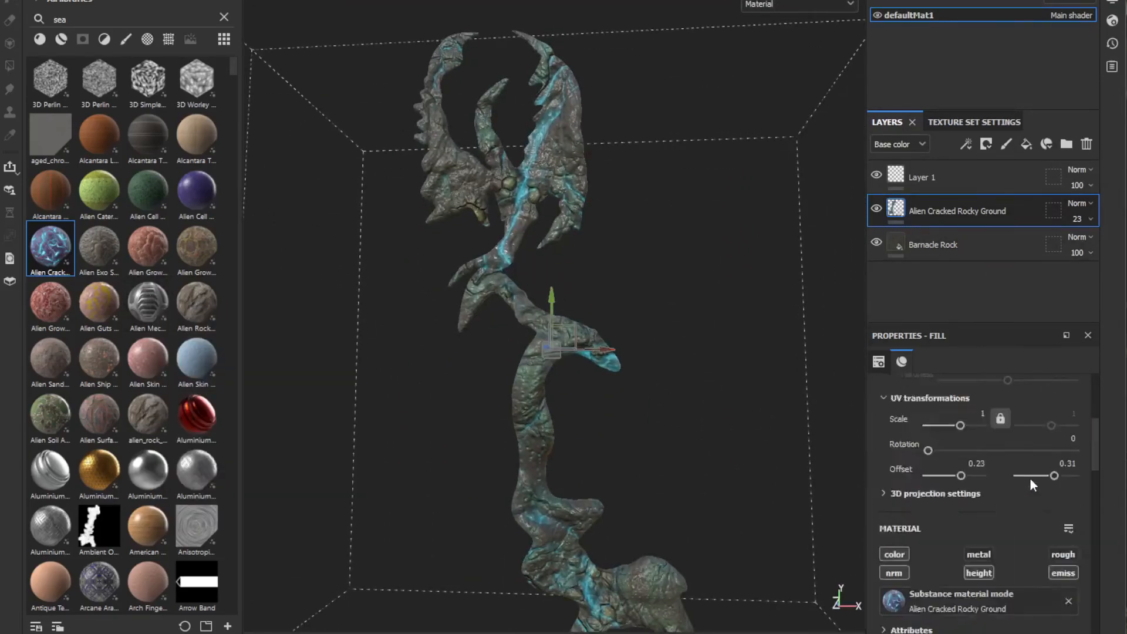
scroll(986, 480, down, 5)
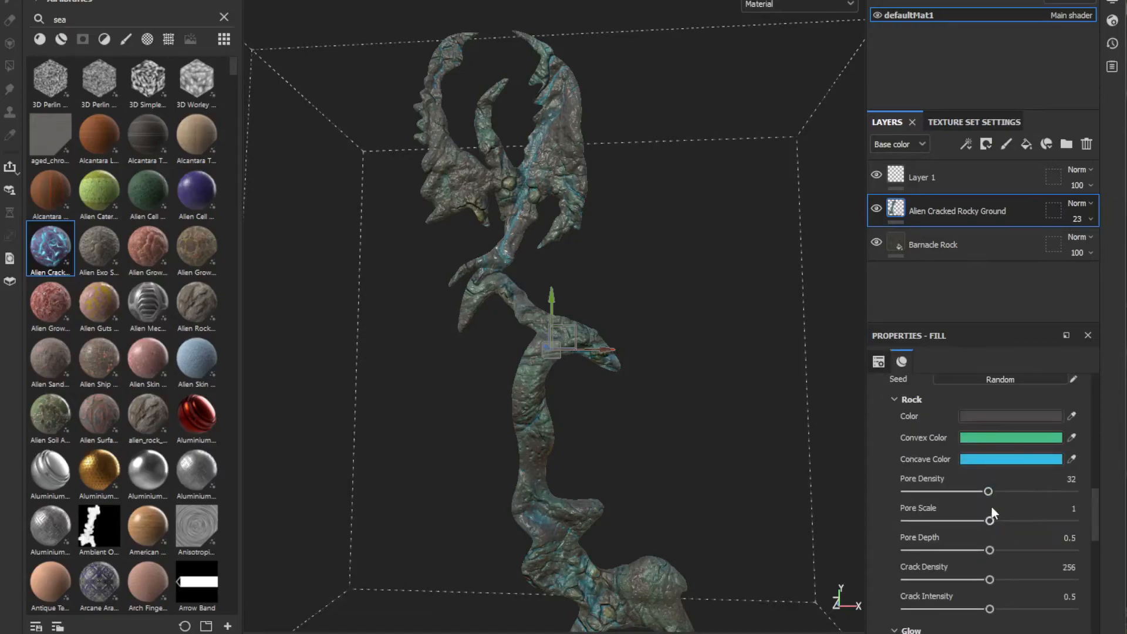
click(994, 459)
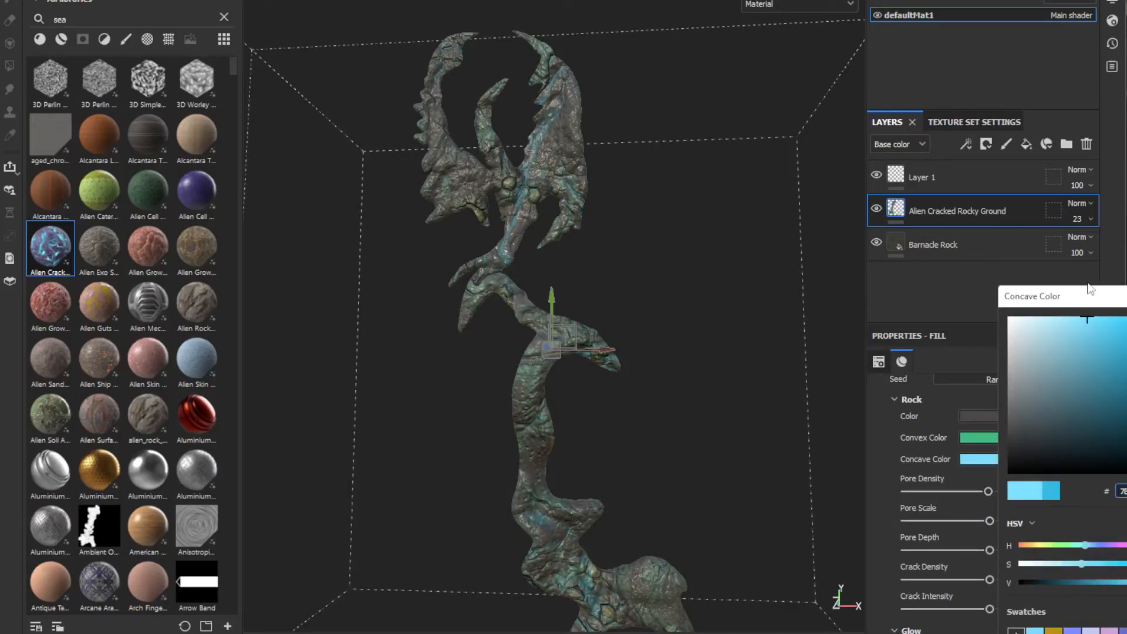
mouse_move(1126, 420)
mouse_down()
mouse_move(1126, 336)
mouse_move(1126, 350)
mouse_up()
drag(1112, 351, 1123, 438)
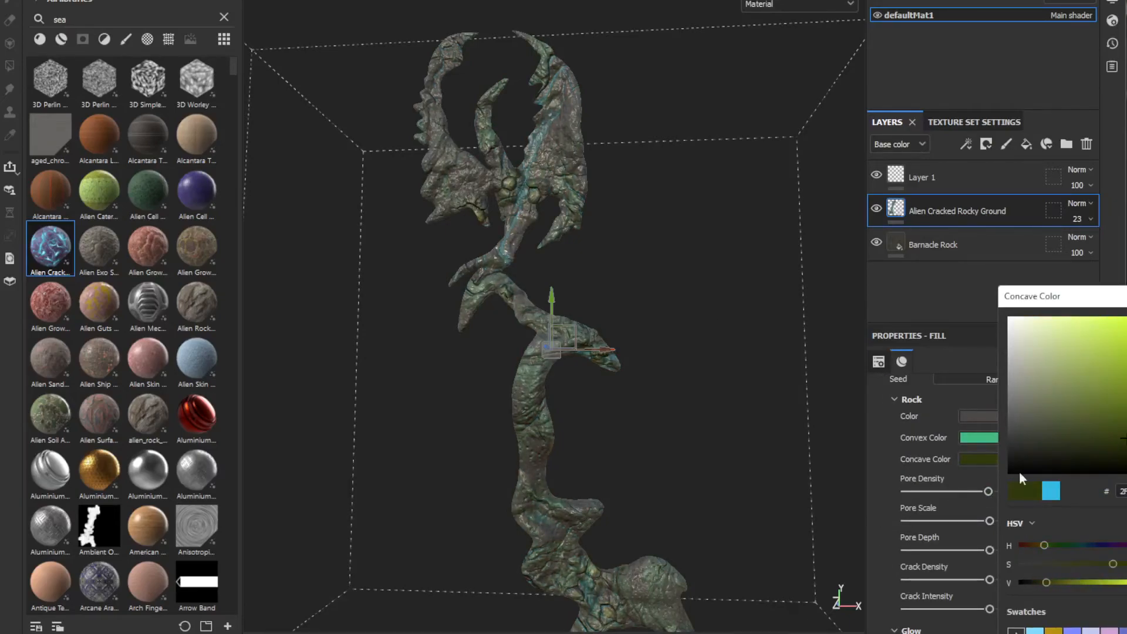
click(895, 489)
Set the rock's Pore Density to 64, Pore Scale to 1.11, Pore Depth to 0.91, Crack Density to 512 and Crack Intensity to 1.
scroll(988, 449, down, 3)
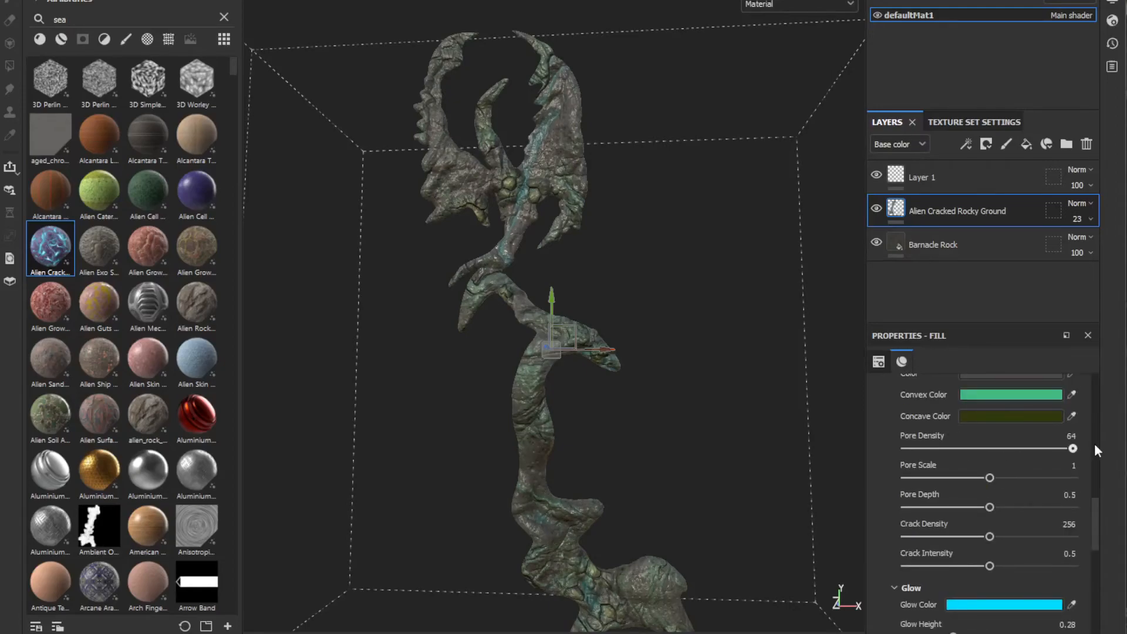
drag(989, 478, 1033, 479)
scroll(707, 280, up, 5)
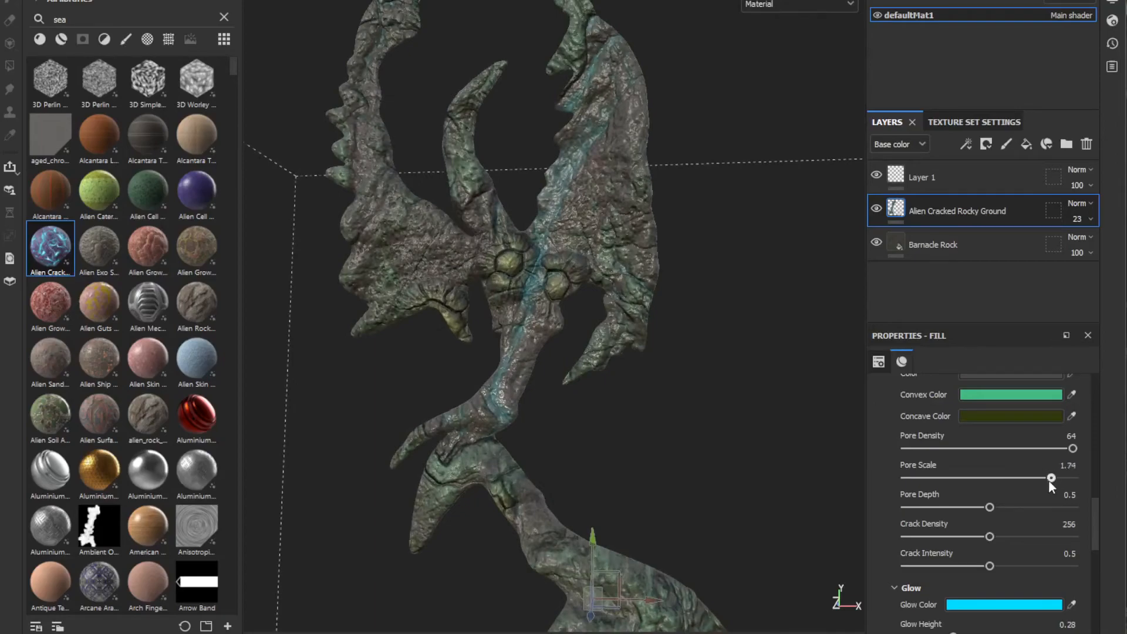
drag(1066, 508, 1080, 536)
drag(989, 566, 1084, 561)
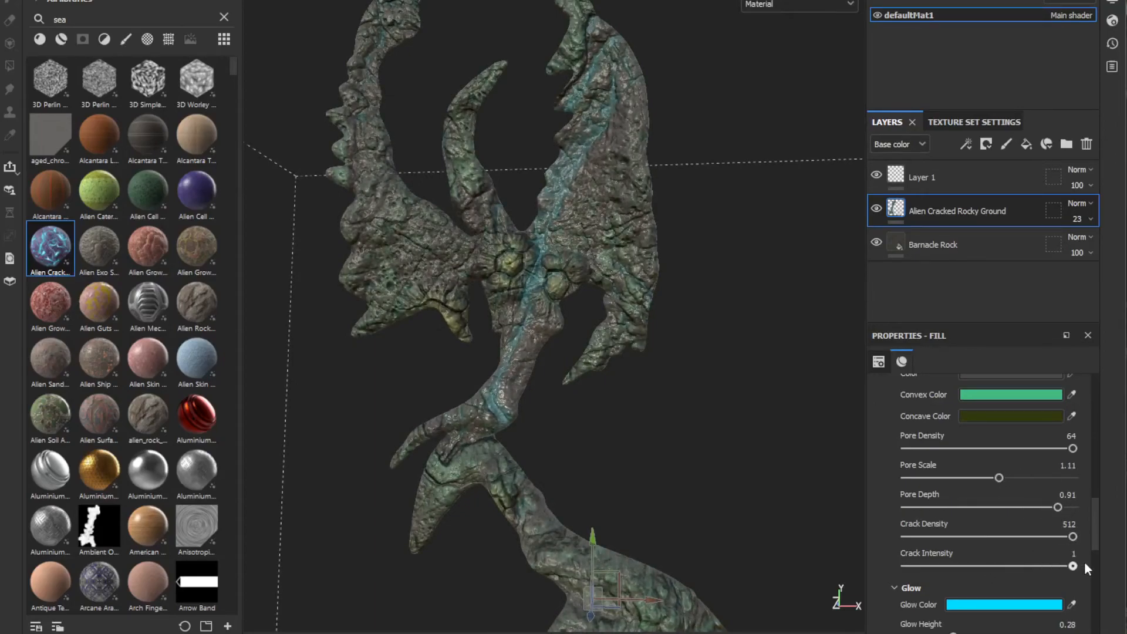
Set the Alien Cracked Rocky Ground layer's Glow Height to 0.13, Glow Detail to 1 and Glow Contrast to 0.56.
scroll(773, 469, down, 5)
scroll(644, 388, up, 3)
alt+drag(645, 389, 692, 394)
scroll(973, 523, down, 3)
mouse_move(934, 503)
mouse_down()
mouse_move(979, 503)
mouse_move(934, 502)
mouse_up()
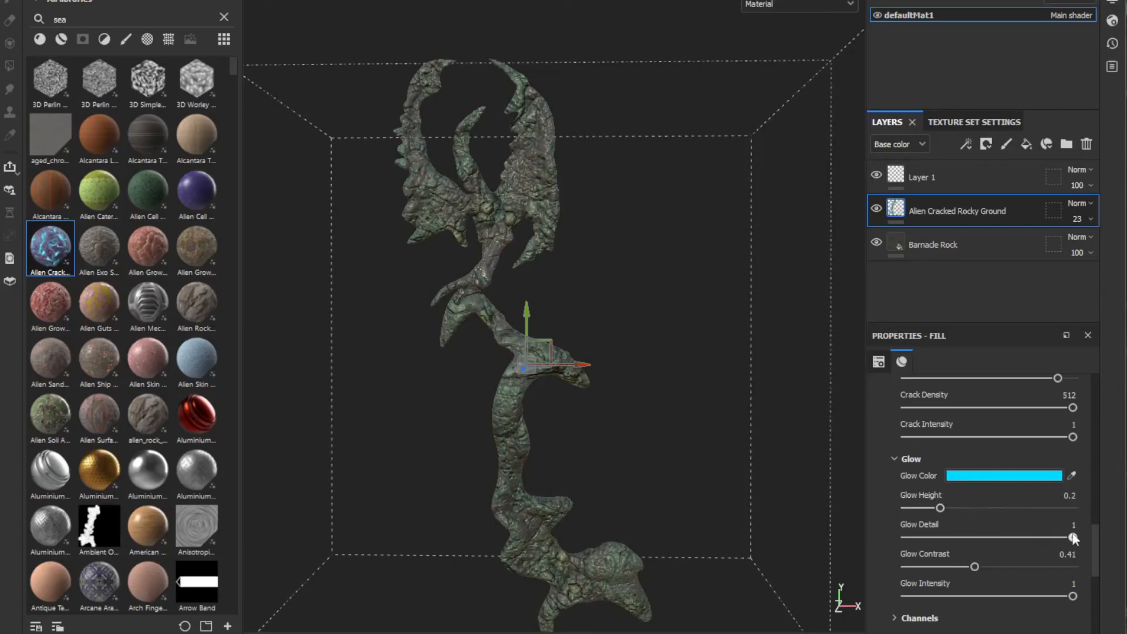
drag(1072, 533, 1077, 533)
scroll(674, 295, up, 5)
alt+middle_drag(663, 299, 691, 528)
drag(954, 506, 926, 506)
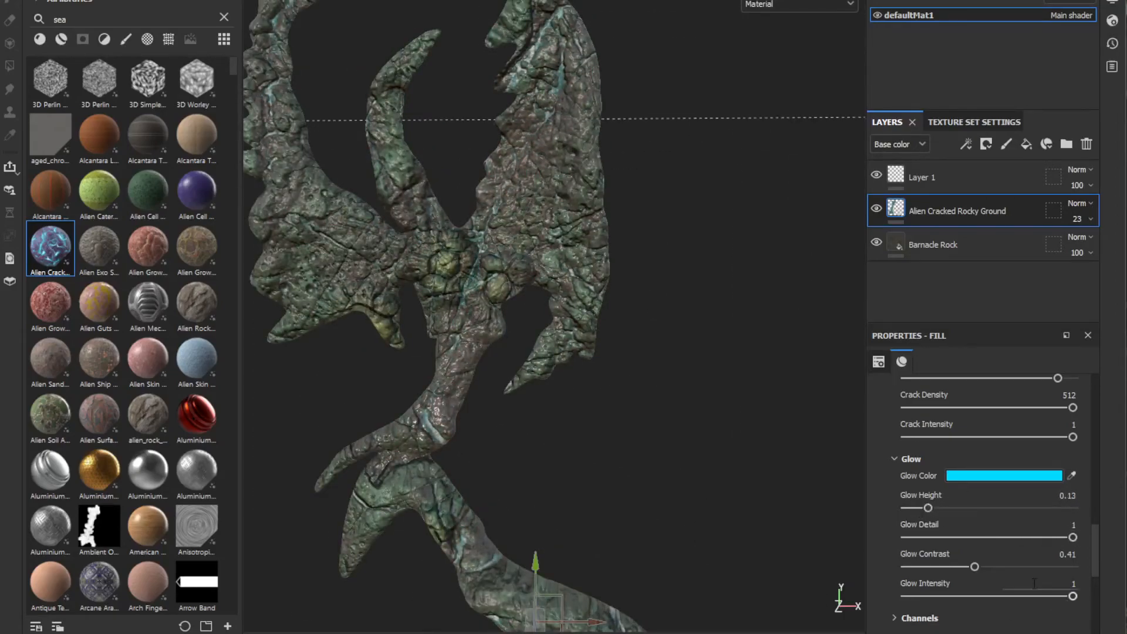
drag(1072, 567, 971, 566)
scroll(652, 338, down, 4)
alt+middle_drag(651, 338, 633, 172)
Change the Glow Color to a slightly softer sky blue and rotate the environment lighting to check it on the model.
click(983, 474)
click(1055, 544)
mouse_move(1111, 335)
mouse_down()
mouse_move(1099, 293)
mouse_move(1119, 299)
mouse_up()
drag(1055, 545, 1074, 545)
click(607, 396)
scroll(607, 397, up, 2)
alt+drag(607, 397, 745, 367)
shift+right_drag(746, 366, 833, 384)
alt+drag(834, 384, 696, 449)
scroll(696, 449, up, 2)
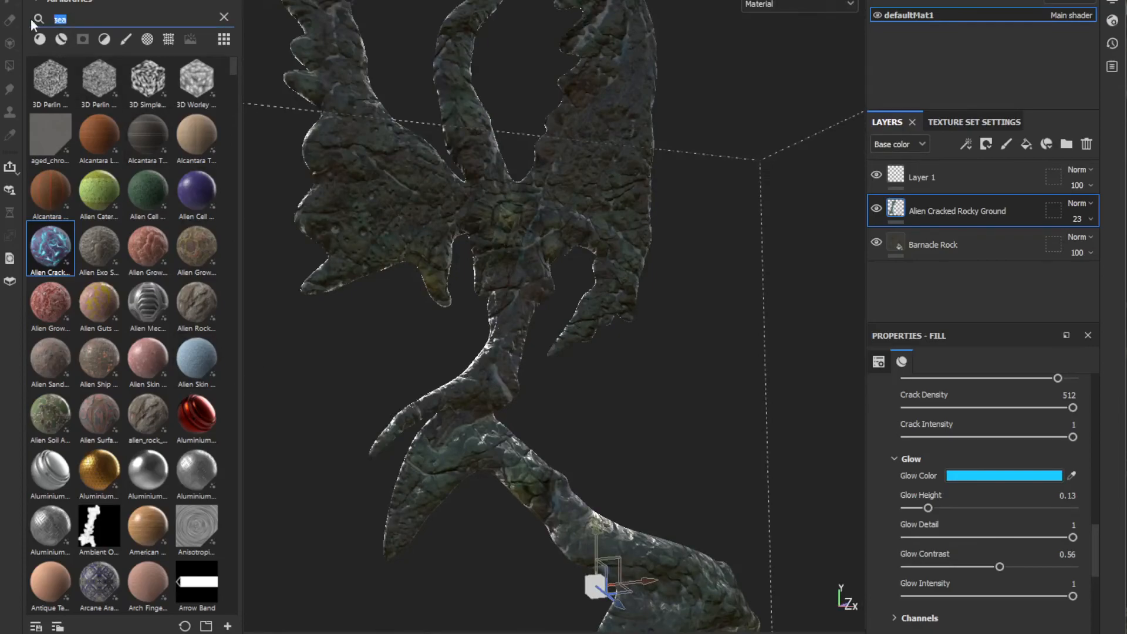
Add a Barnacle Rock fill layer at the top of the stack using only the height channel, with Barnacle Size at 0.
text(bar)
drag(148, 82, 935, 161)
scroll(1015, 452, up, 4)
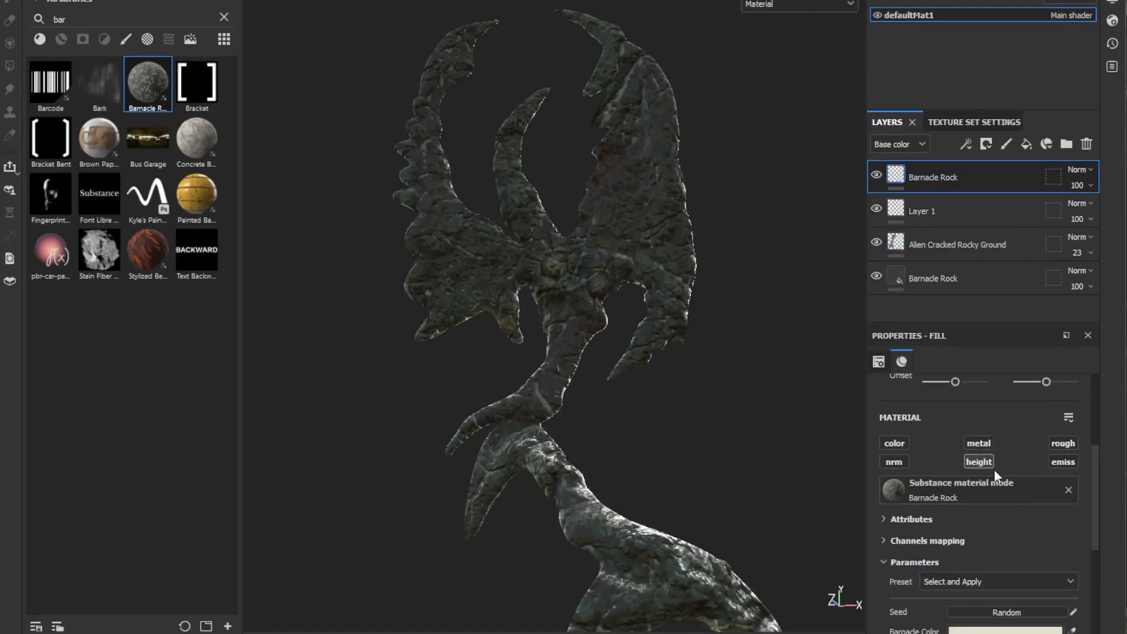
scroll(1009, 536, down, 5)
drag(966, 542, 874, 530)
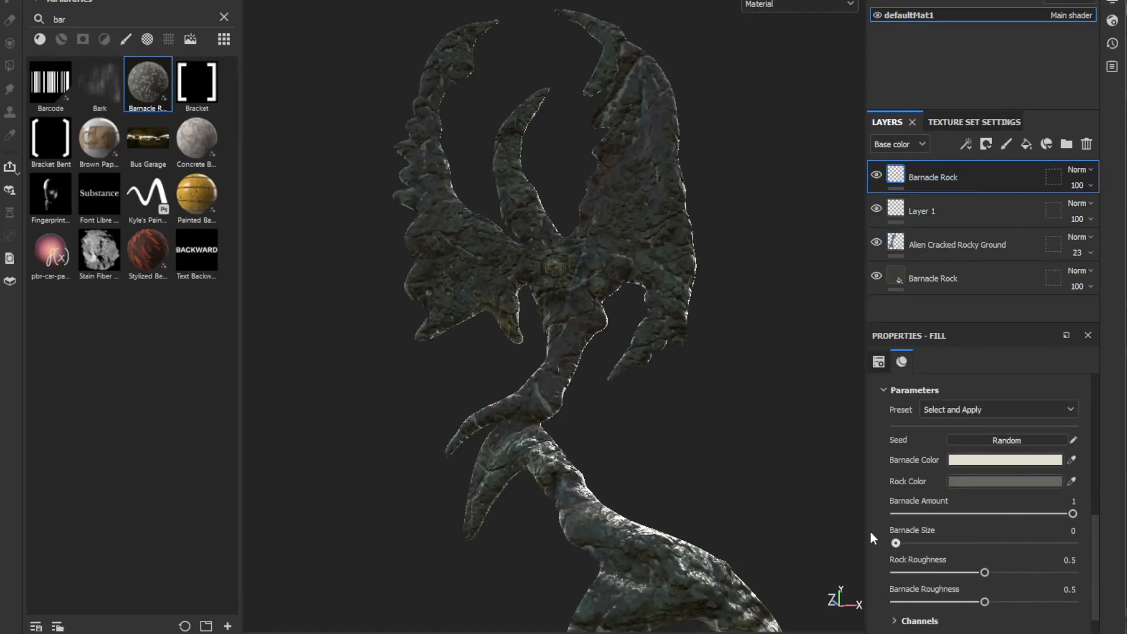
Switch the new Barnacle Rock layer to planar projection and set its UV scale to 20.91.
scroll(990, 467, up, 6)
click(973, 414)
click(977, 461)
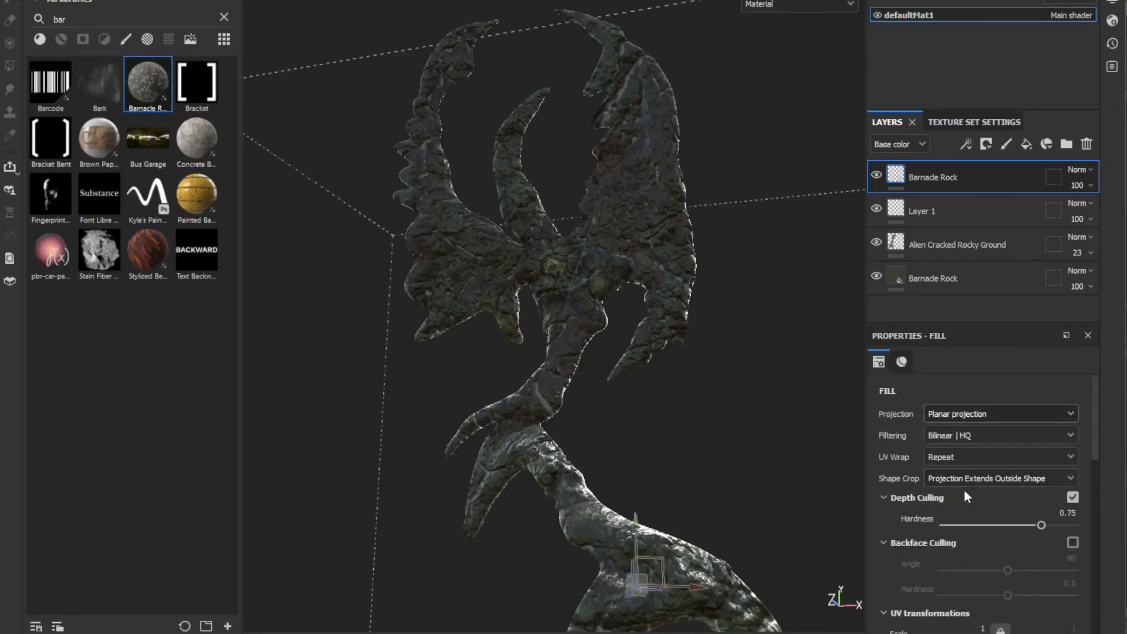
scroll(977, 487, down, 3)
drag(960, 469, 970, 468)
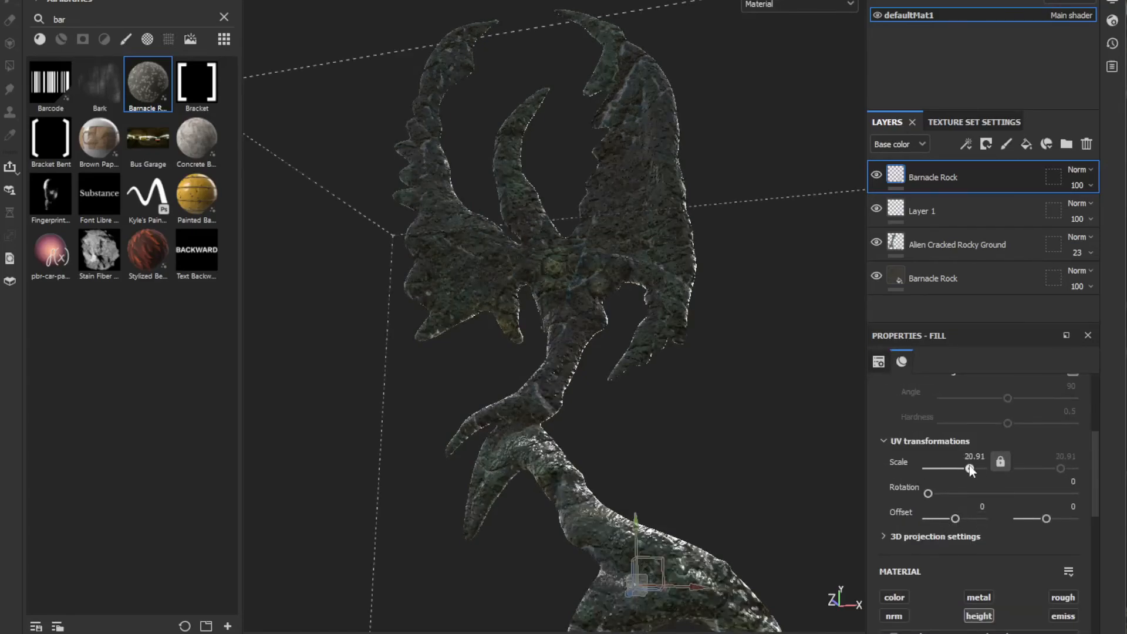
Compare the model with the top Barnacle Rock layer hidden and shown, from several angles and under rotated lighting.
scroll(651, 305, up, 6)
alt+drag(656, 302, 829, 441)
click(874, 177)
alt+drag(622, 305, 757, 320)
click(876, 176)
scroll(616, 361, down, 5)
scroll(616, 361, down, 5)
alt+middle_drag(698, 376, 659, 282)
shift+right_drag(659, 282, 754, 280)
scroll(720, 273, up, 5)
alt+drag(719, 274, 751, 275)
click(875, 176)
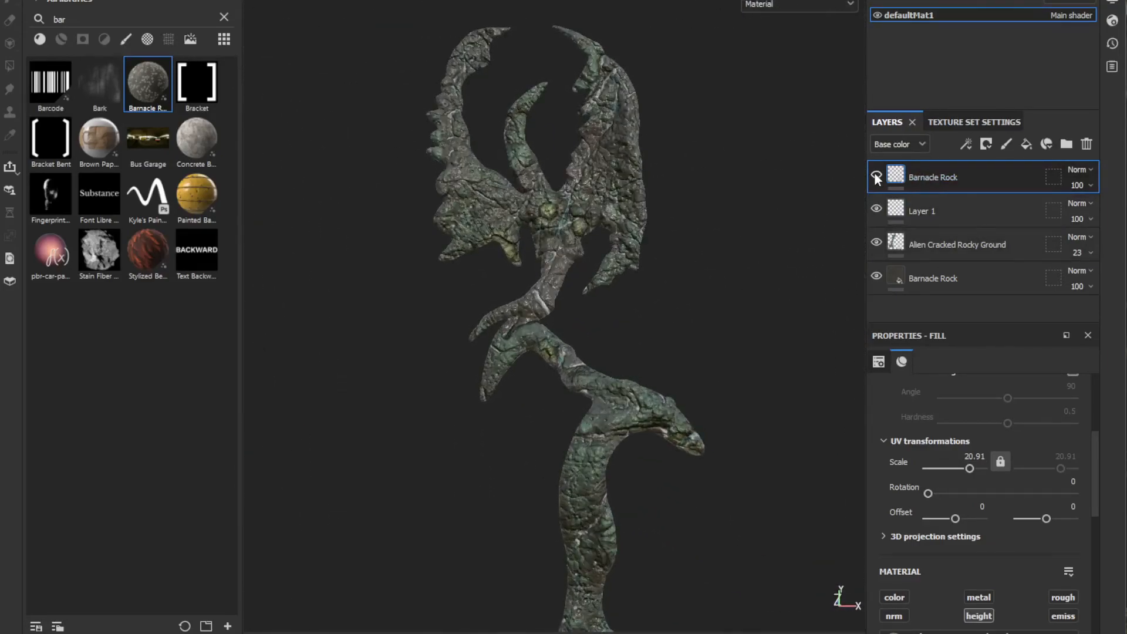
Set the top Barnacle Rock layer's Height Position to 0.05 in its technical parameters and check the whole fork.
drag(969, 467, 979, 468)
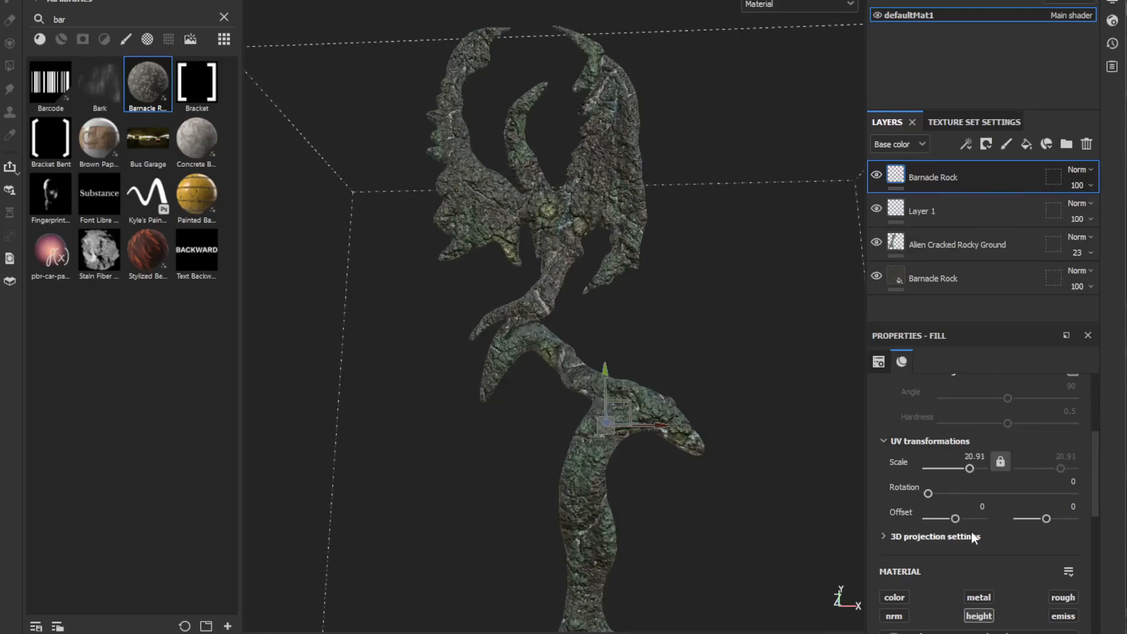
scroll(970, 534, down, 5)
click(898, 602)
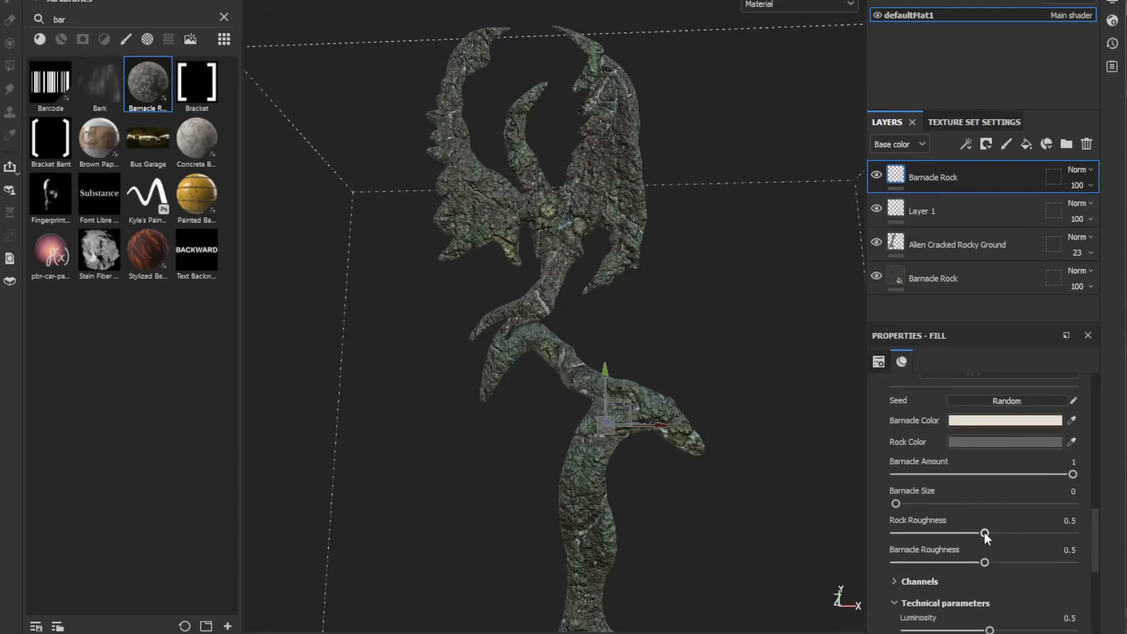
scroll(950, 511, down, 5)
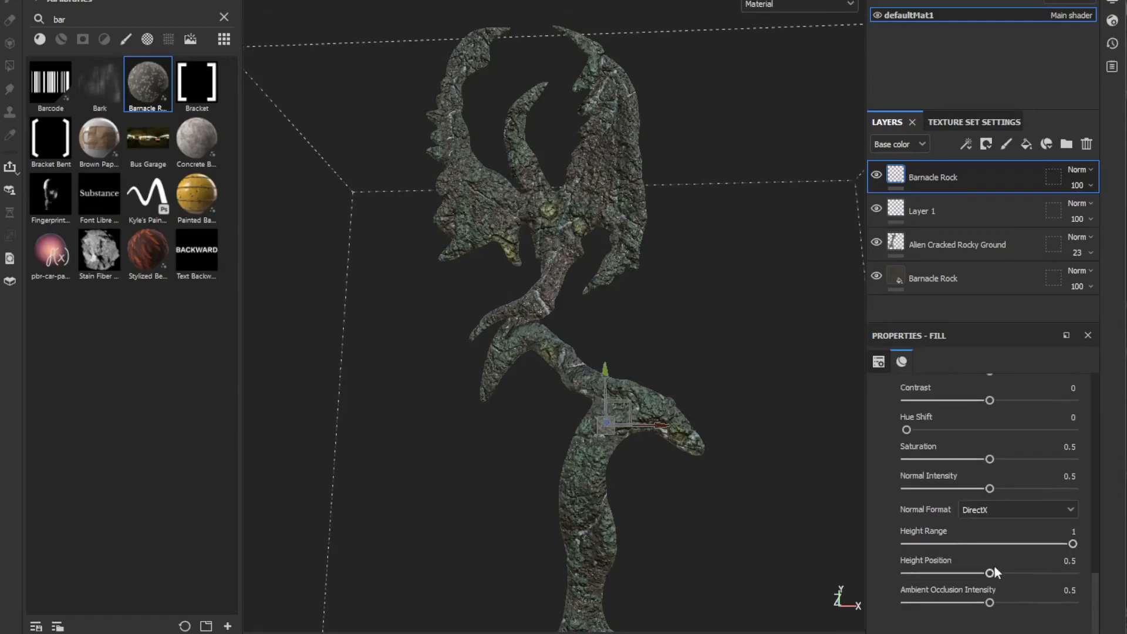
scroll(540, 295, up, 5)
drag(942, 573, 914, 566)
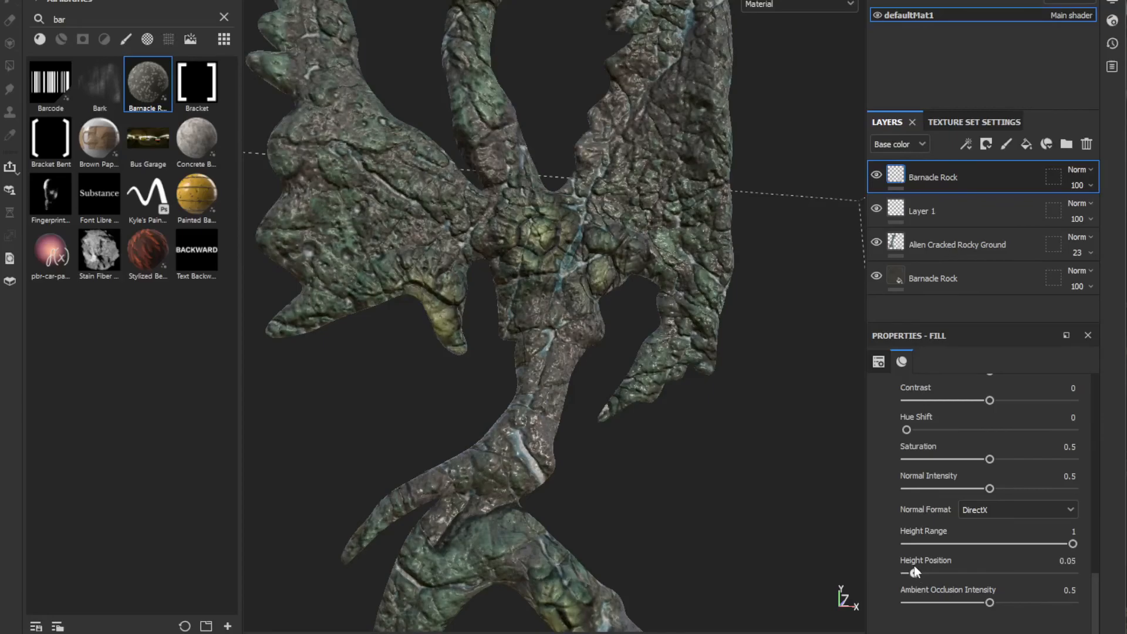
scroll(681, 400, down, 5)
alt+middle_drag(716, 463, 671, 335)
alt+drag(670, 334, 707, 252)
alt+middle_drag(707, 252, 684, 277)
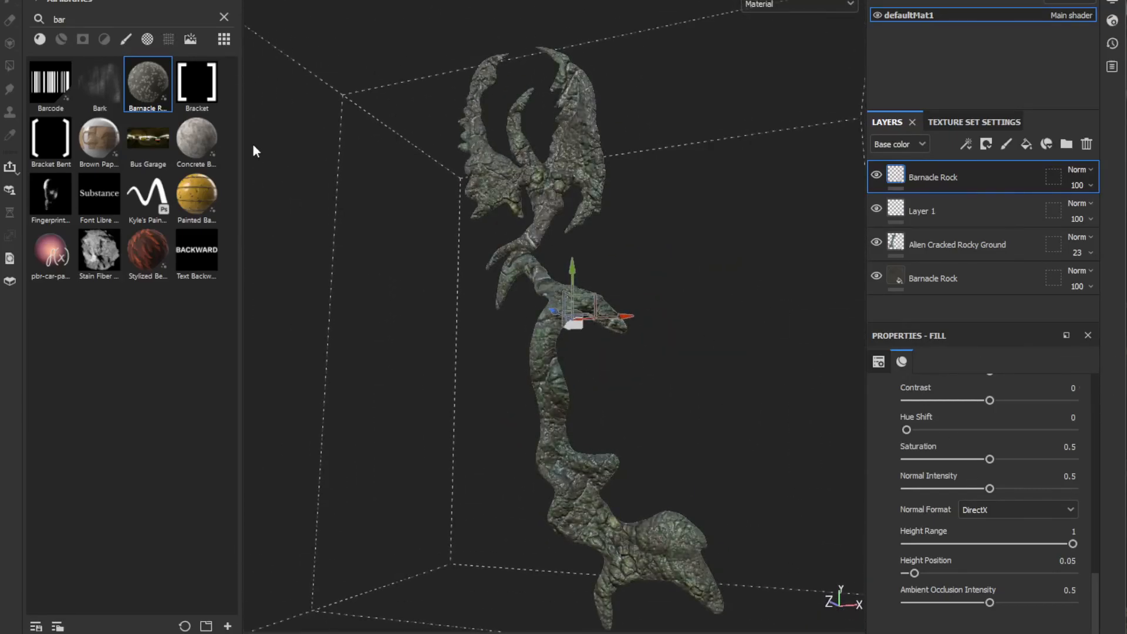
click(8, 0)
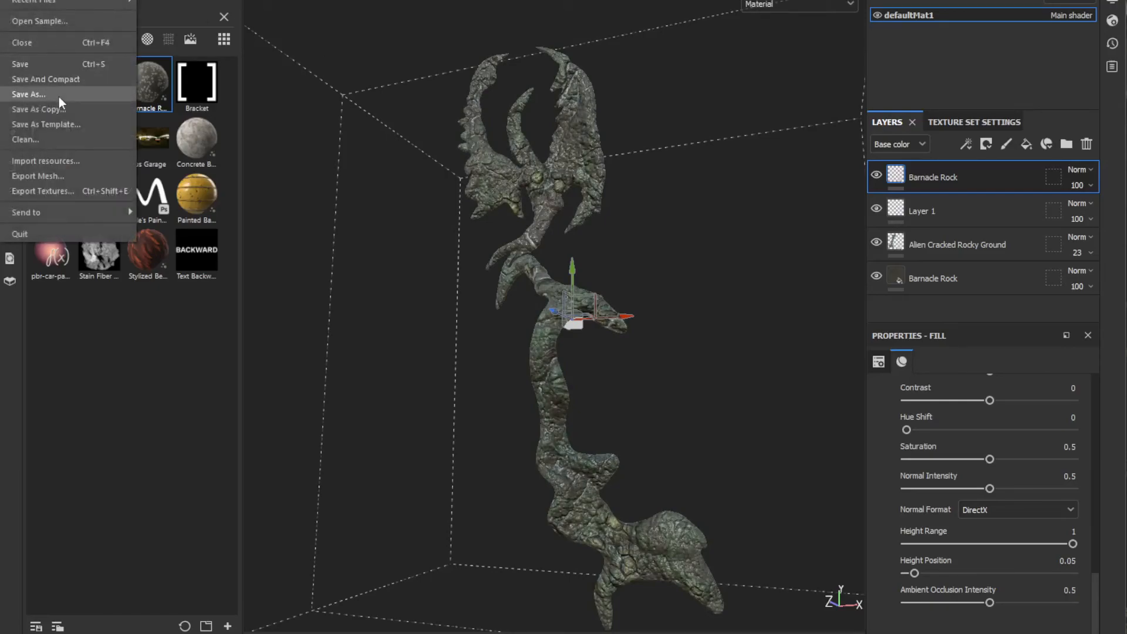
click(60, 97)
click(455, 0)
Start a texture export and choose Arnold (AiStandard) as its output template.
click(8, 0)
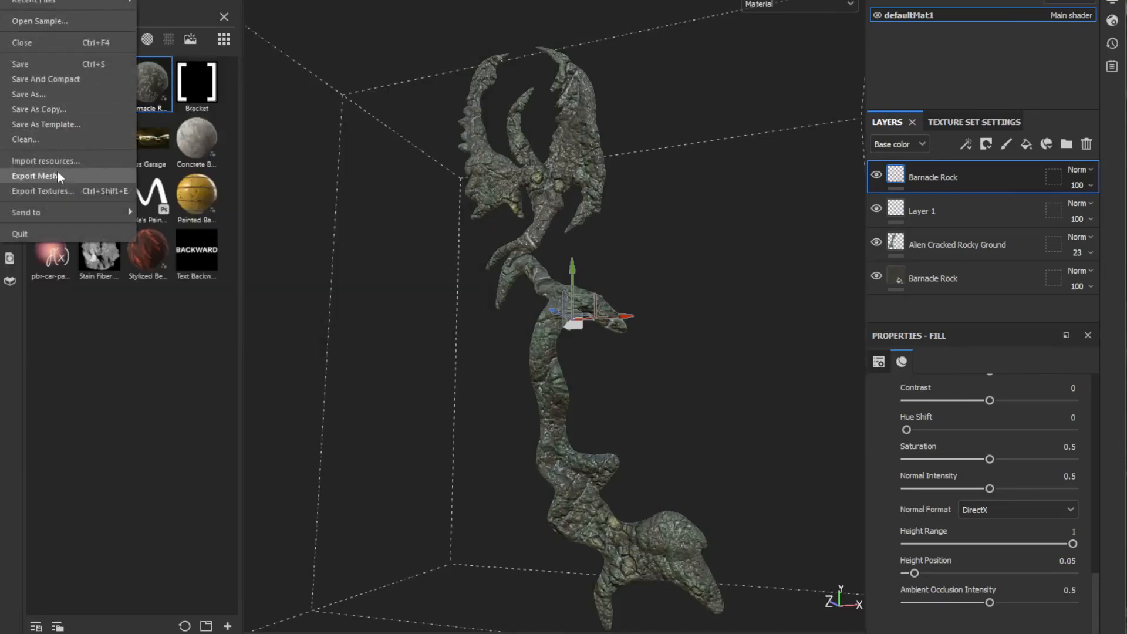
click(58, 196)
click(265, 57)
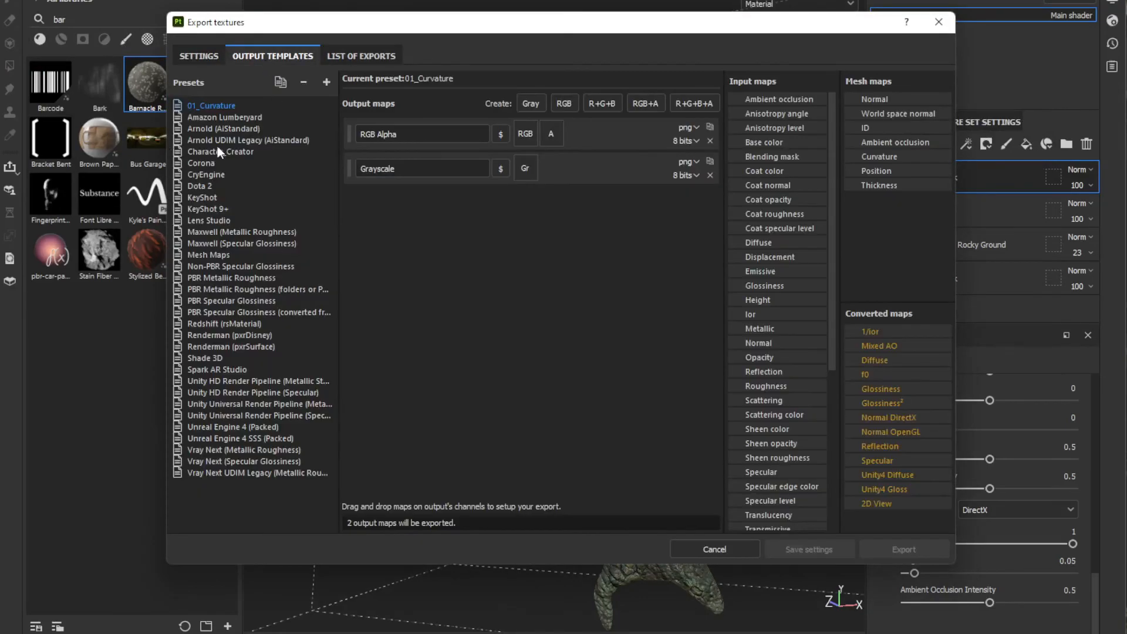
click(221, 129)
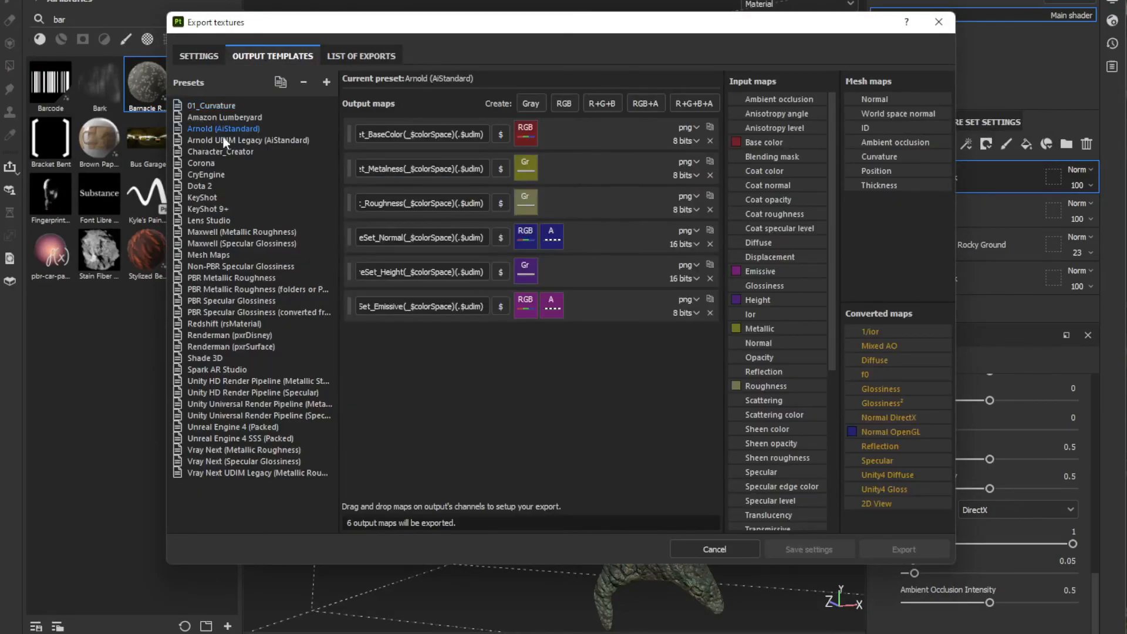
click(193, 56)
click(670, 140)
scroll(564, 193, down, 3)
click(572, 208)
Set the export size to 4096 and the padding to Dilation infinite.
click(614, 167)
click(608, 191)
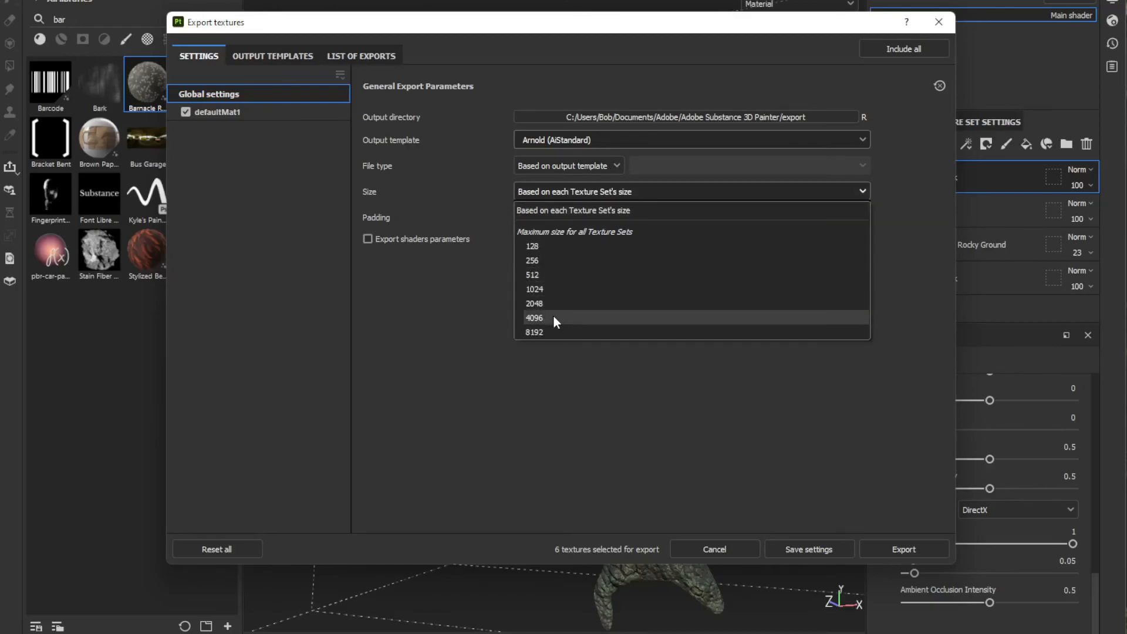
click(553, 317)
click(621, 217)
click(601, 251)
Create a Textures folder inside the Posiden folder and make it the export's output directory.
click(795, 116)
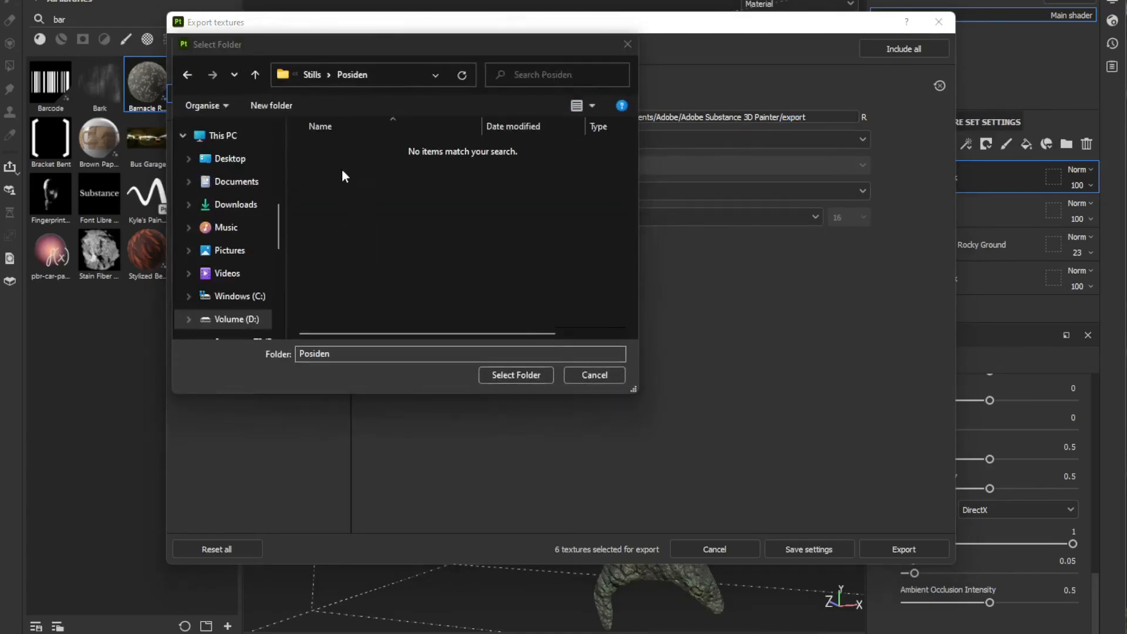
right_click(352, 175)
mouse_move(411, 358)
click(568, 360)
text(Textures)
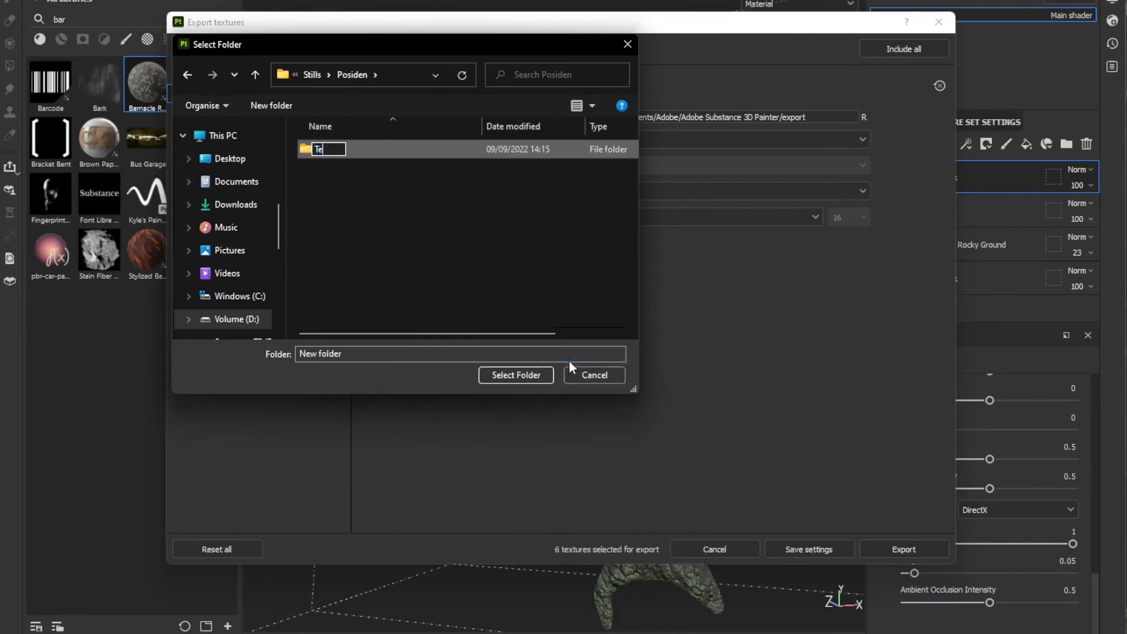
key(Return)
double_click(345, 151)
click(516, 375)
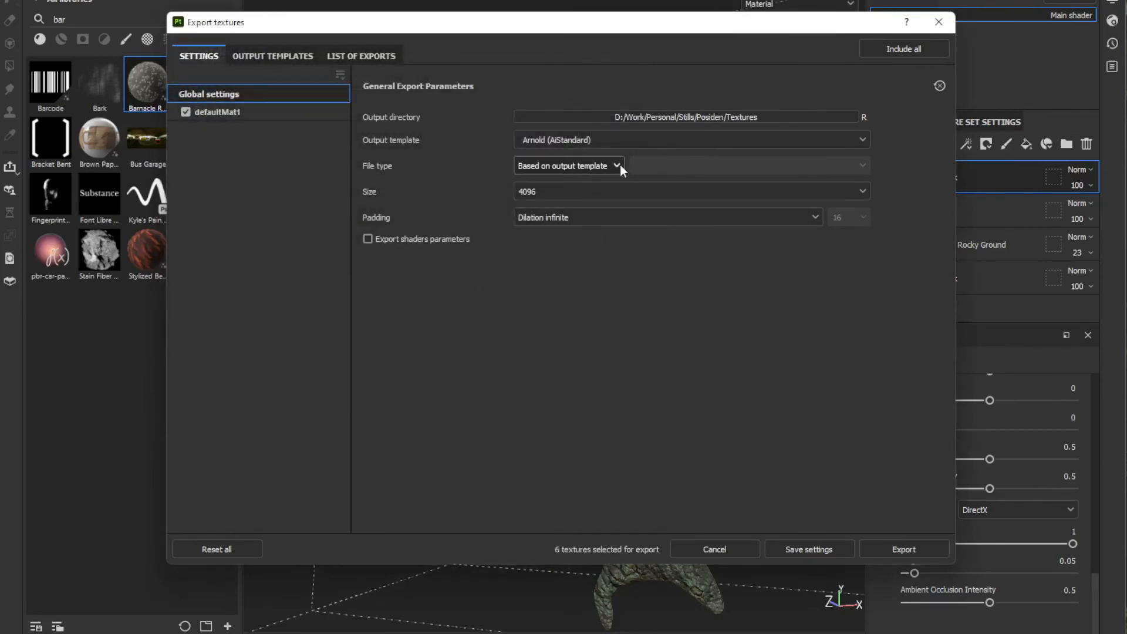
Close the export settings and rename the defaultMat1 texture set as Fork.
drag(763, 25, 672, 48)
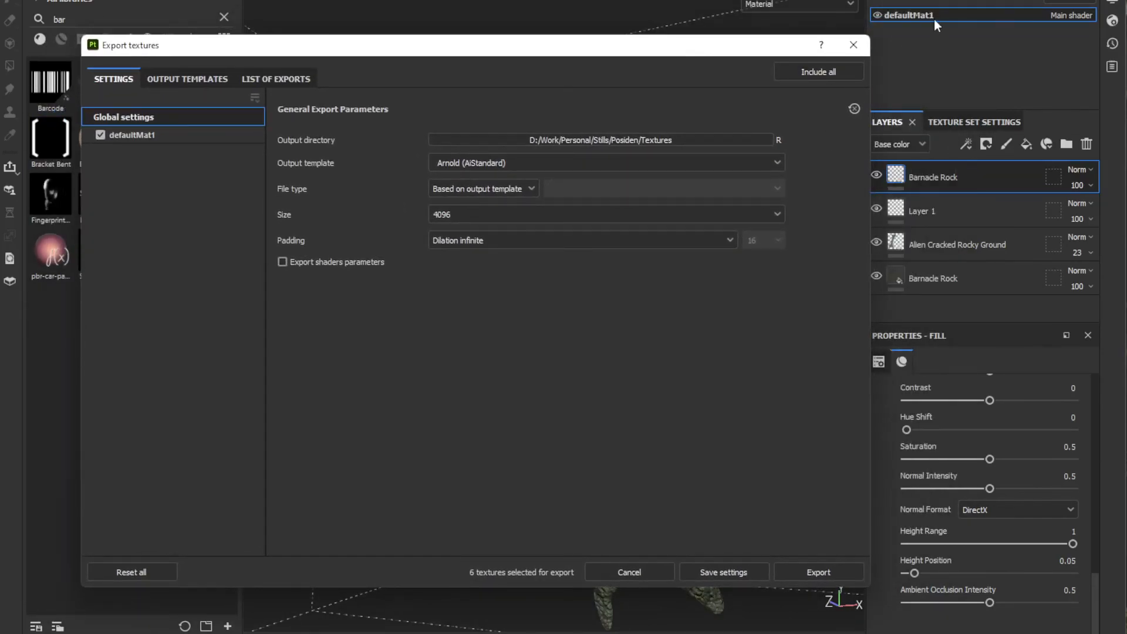
click(853, 45)
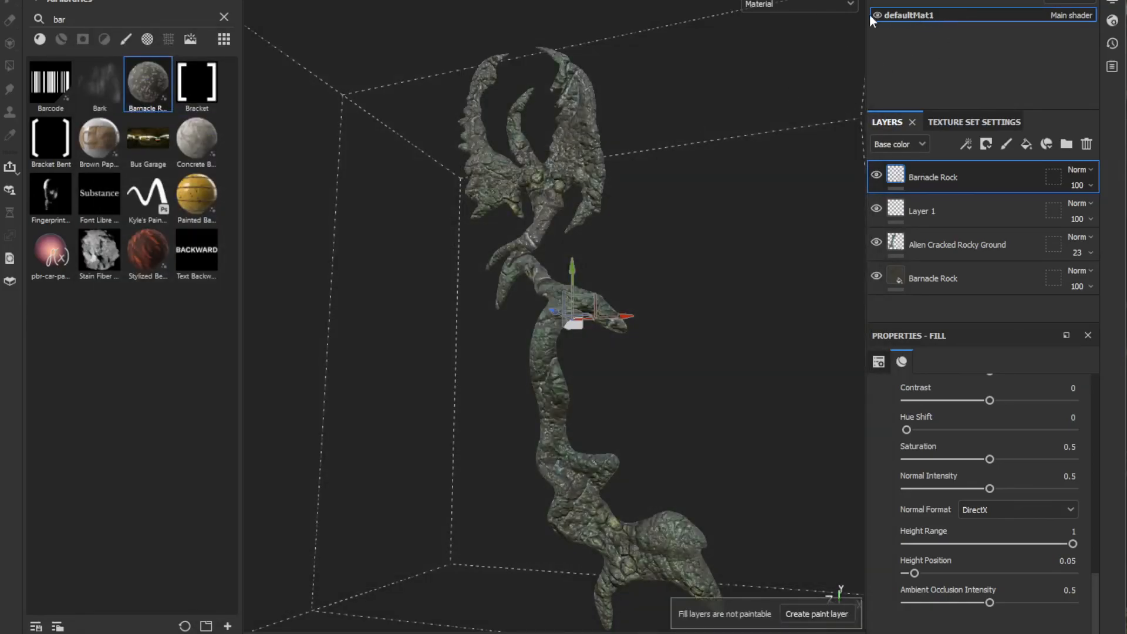
double_click(909, 16)
text(Fork)
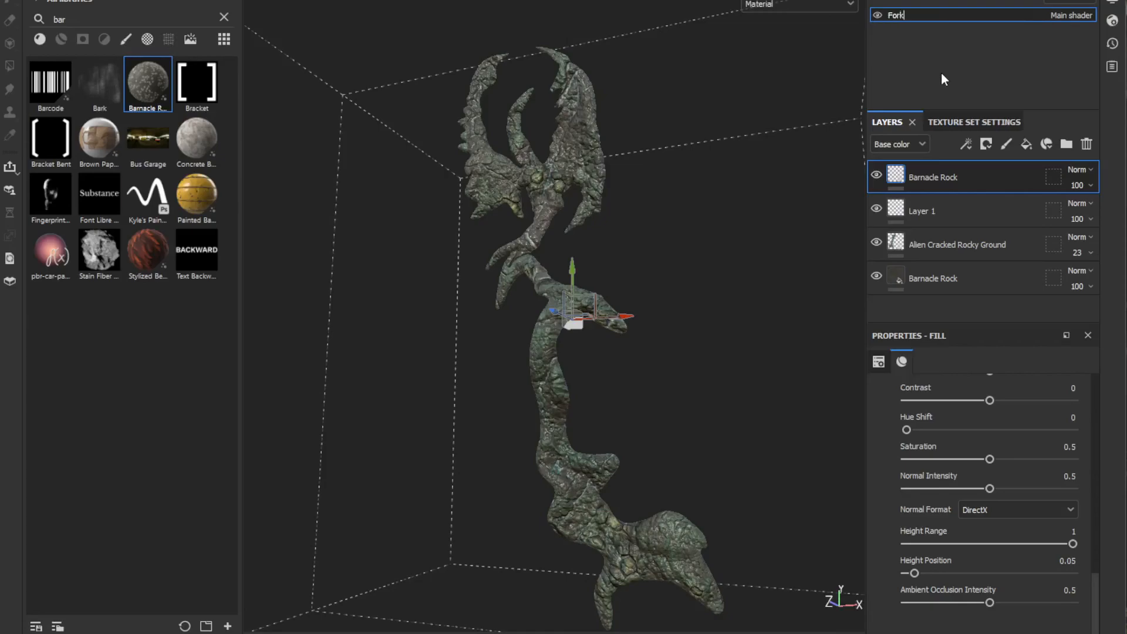
Export the Fork texture set with the current settings, check the files in the output directory and minimize its window.
key(ctrl+shift+e)
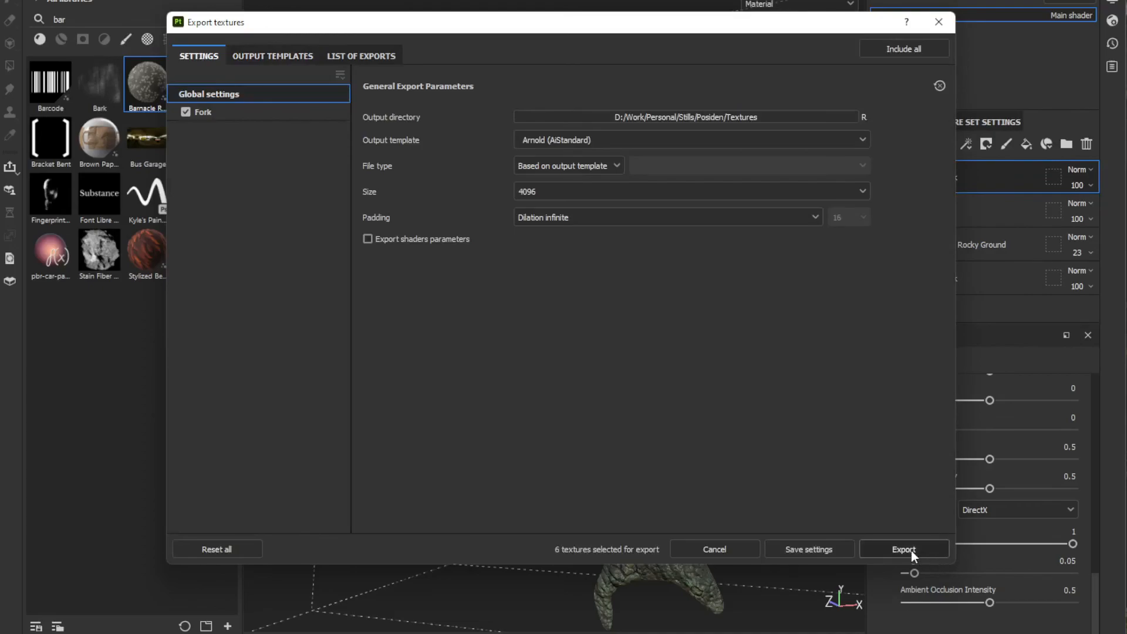
click(910, 550)
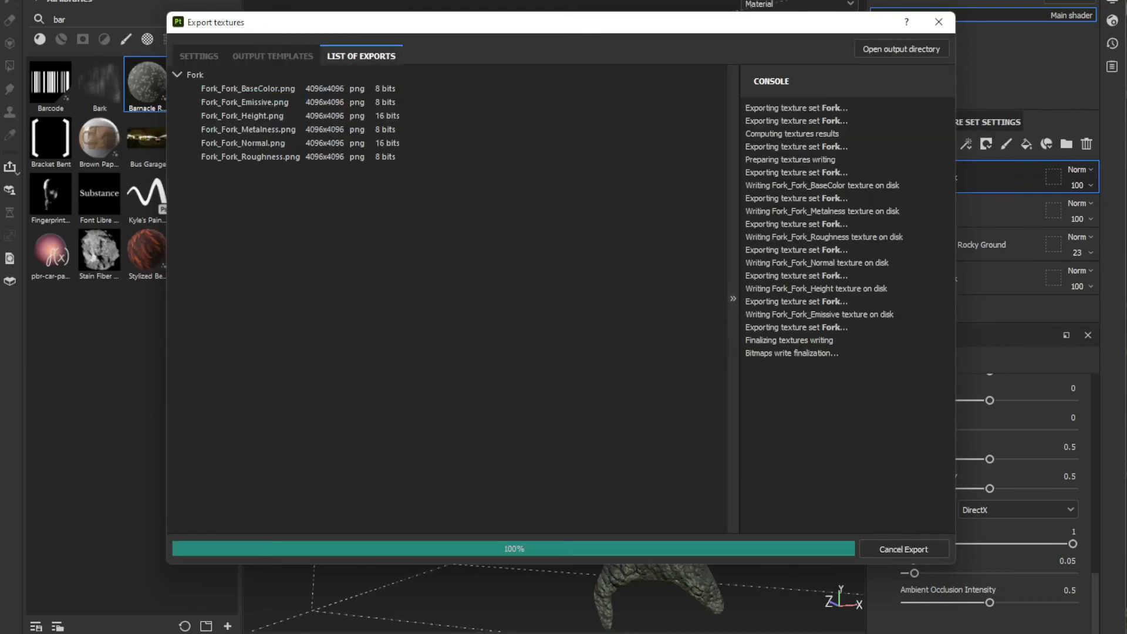
click(901, 49)
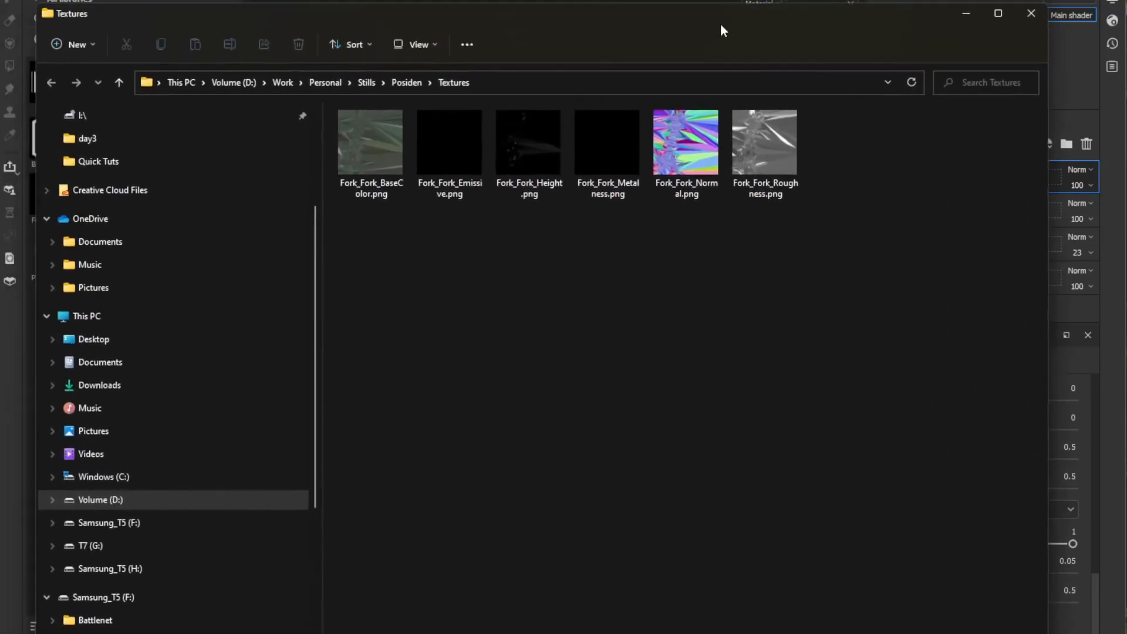
click(967, 19)
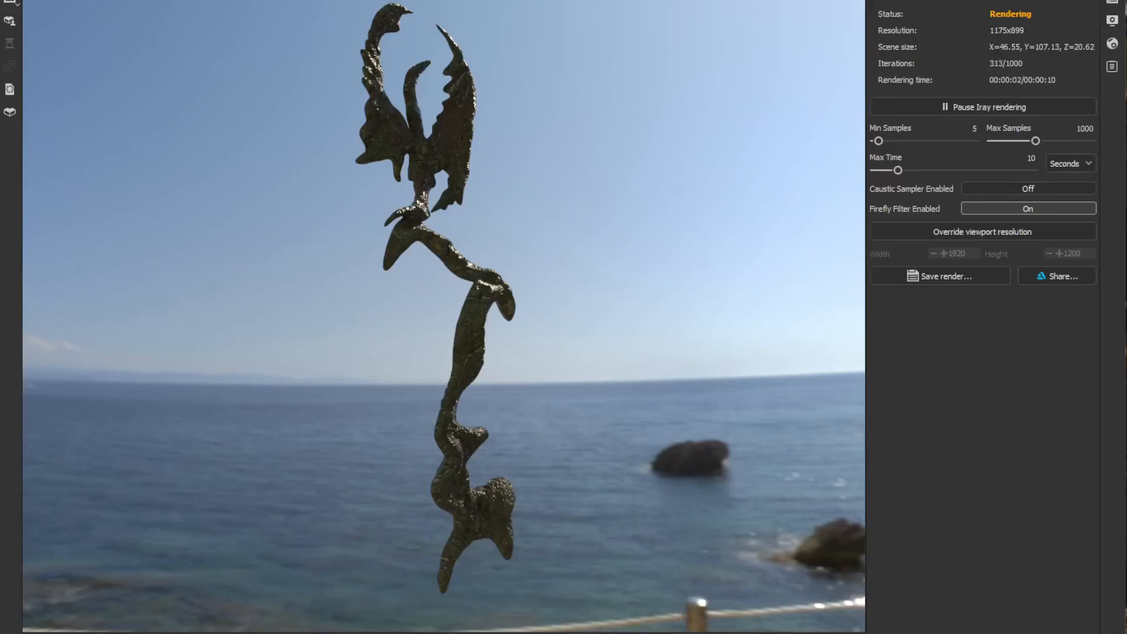
Examine the fork's materials in the Iray render from several angles and with the environment rotated.
alt+drag(527, 298, 545, 300)
shift+right_drag(639, 298, 656, 323)
alt+drag(610, 300, 1022, 311)
scroll(657, 309, up, 3)
alt+drag(657, 309, 657, 377)
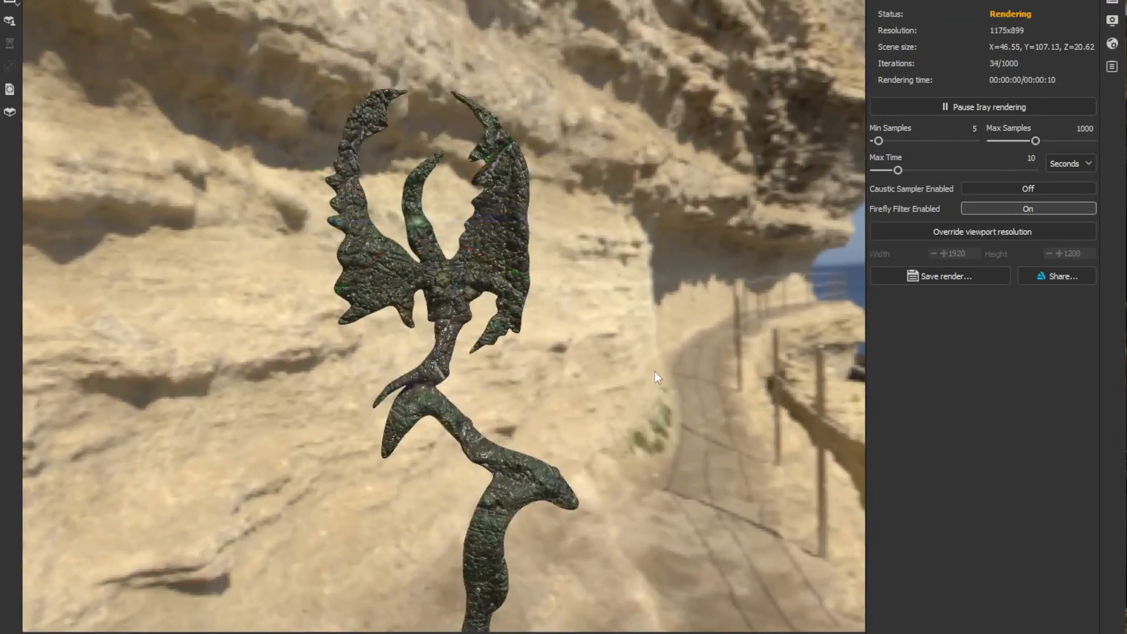
alt+drag(590, 406, 763, 364)
shift+right_drag(764, 364, 759, 366)
scroll(669, 371, up, 4)
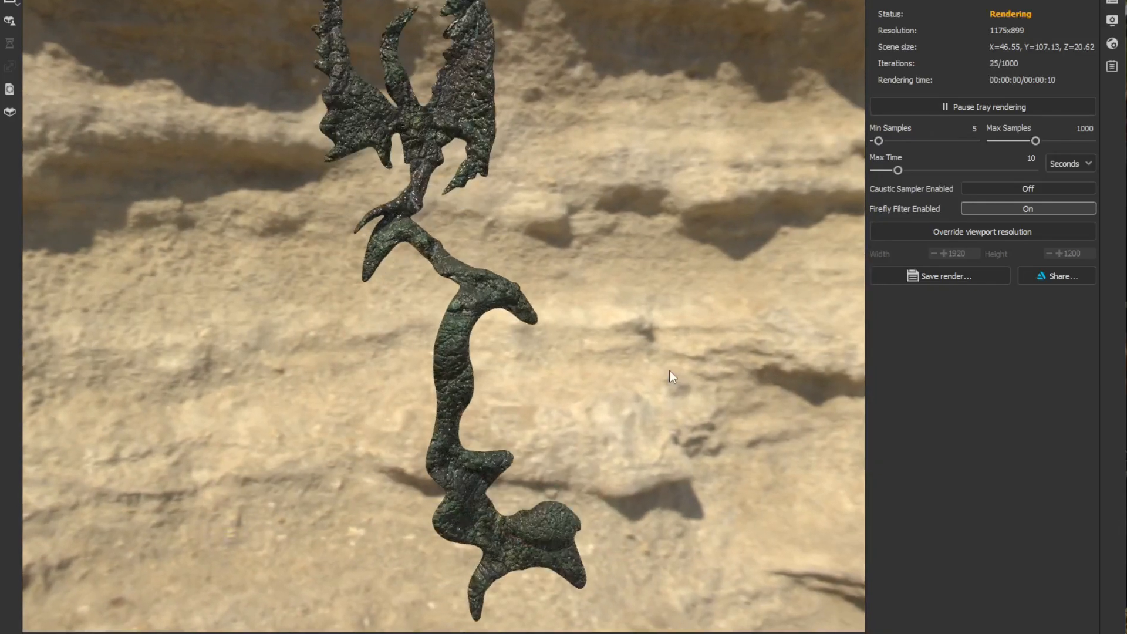